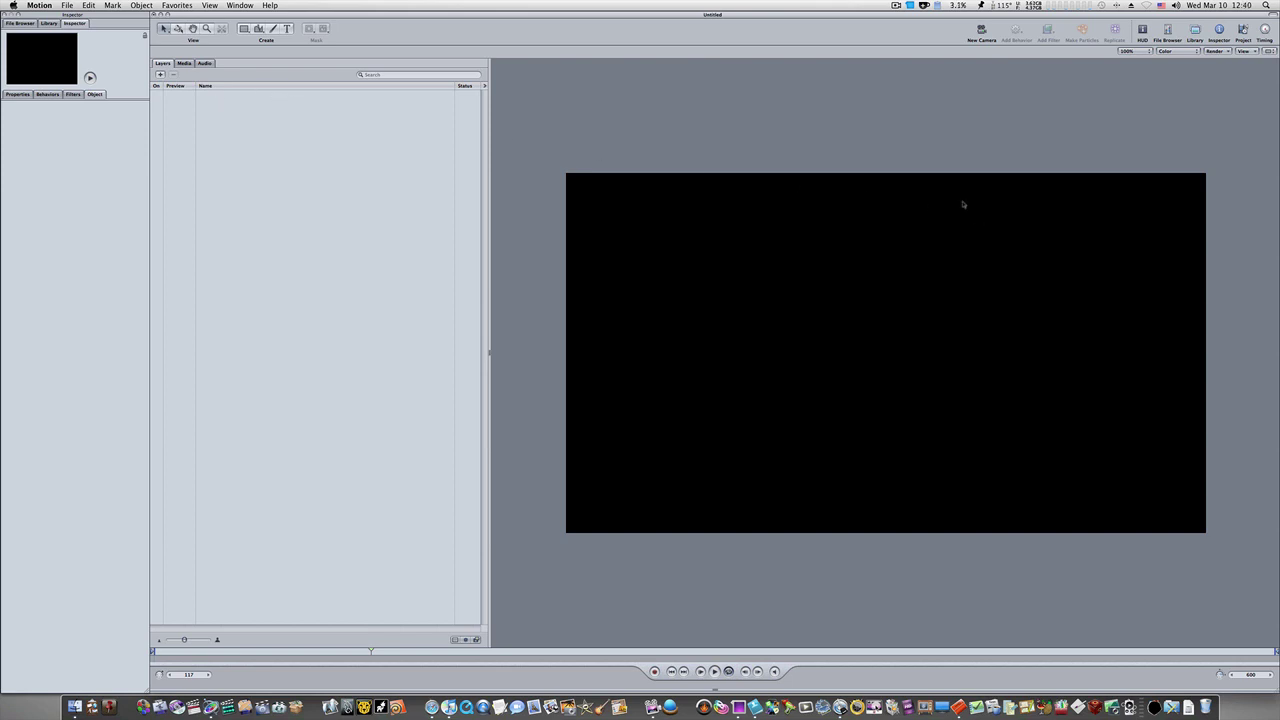
Step: Create two groups in the empty project and nest the second one inside the first
{"action": "left_click", "coordinate": [160, 74]}
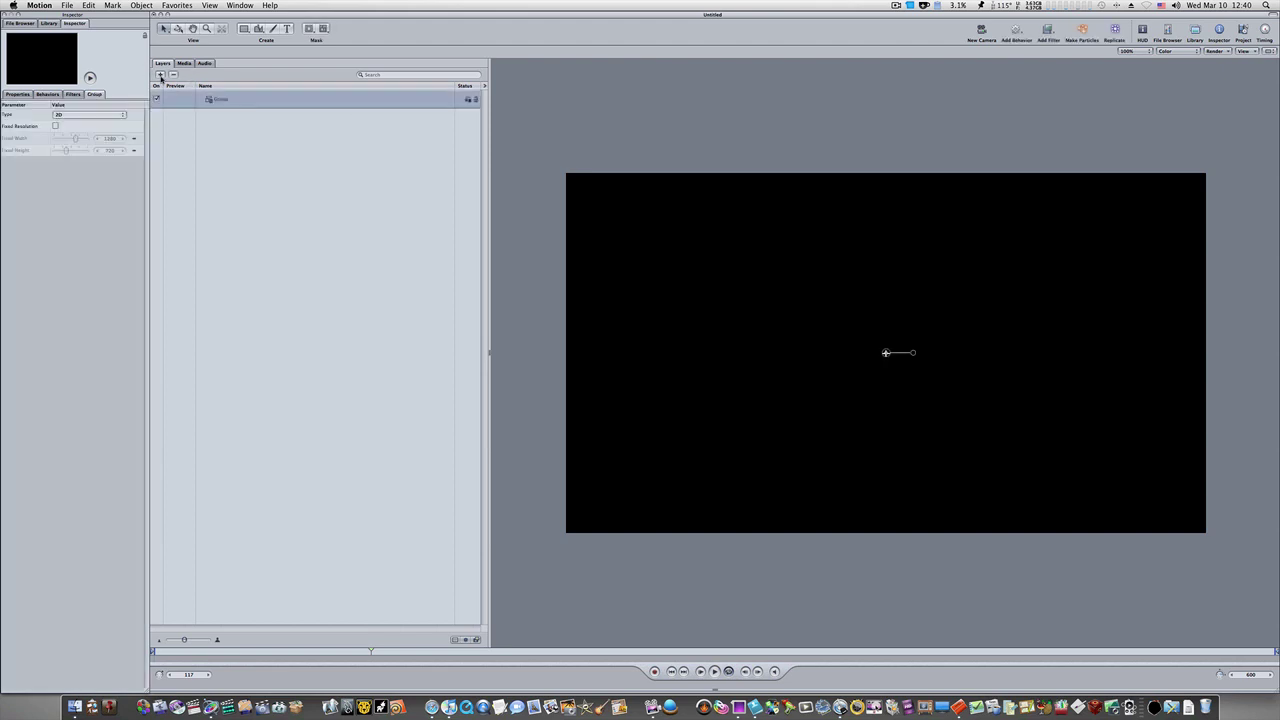
{"action": "left_click", "coordinate": [236, 124]}
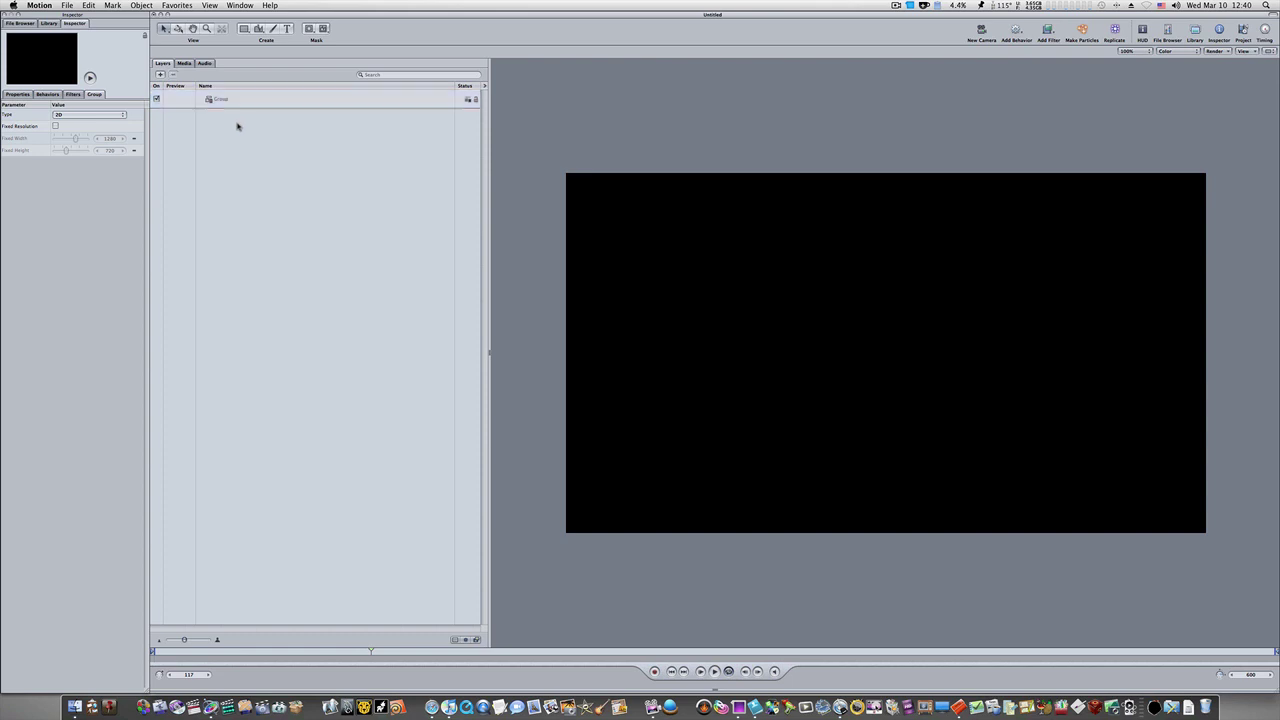
{"action": "left_click", "coordinate": [160, 75]}
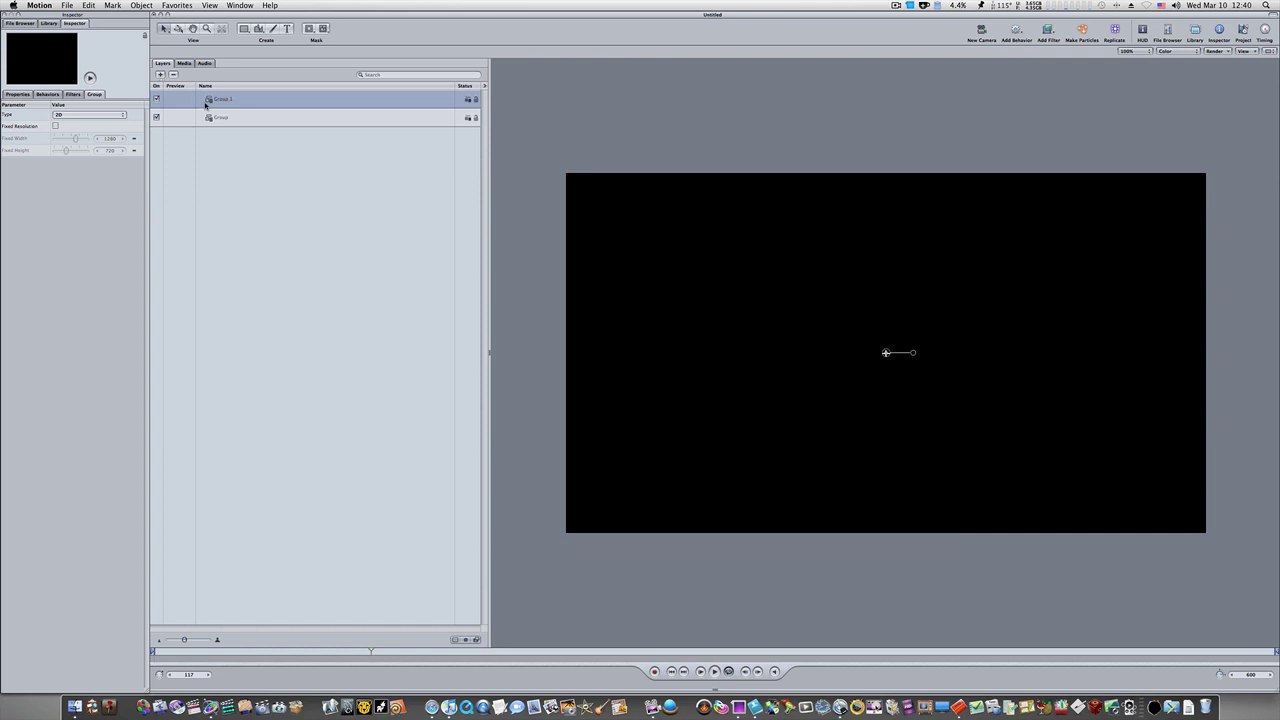
{"action": "left_click_drag", "start_coordinate": [208, 101], "coordinate": [220, 121]}
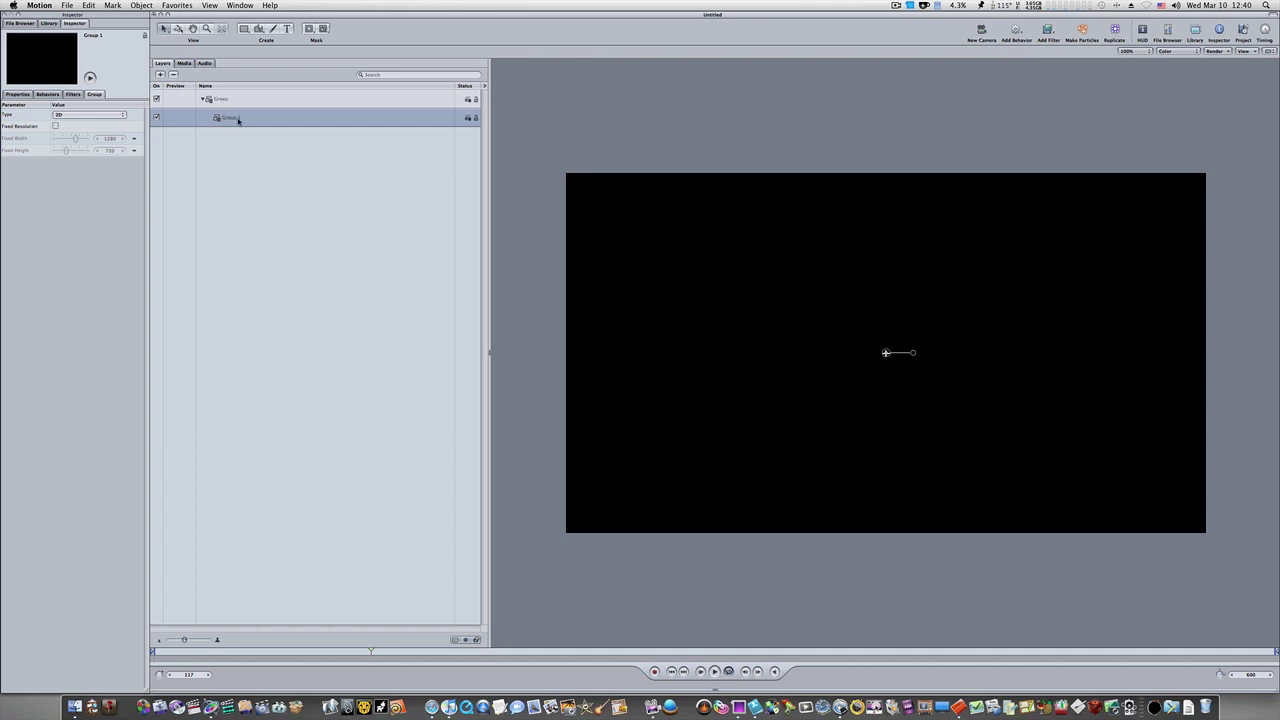
Step: Rename the nested group as Text
{"action": "double_click", "coordinate": [238, 120]}
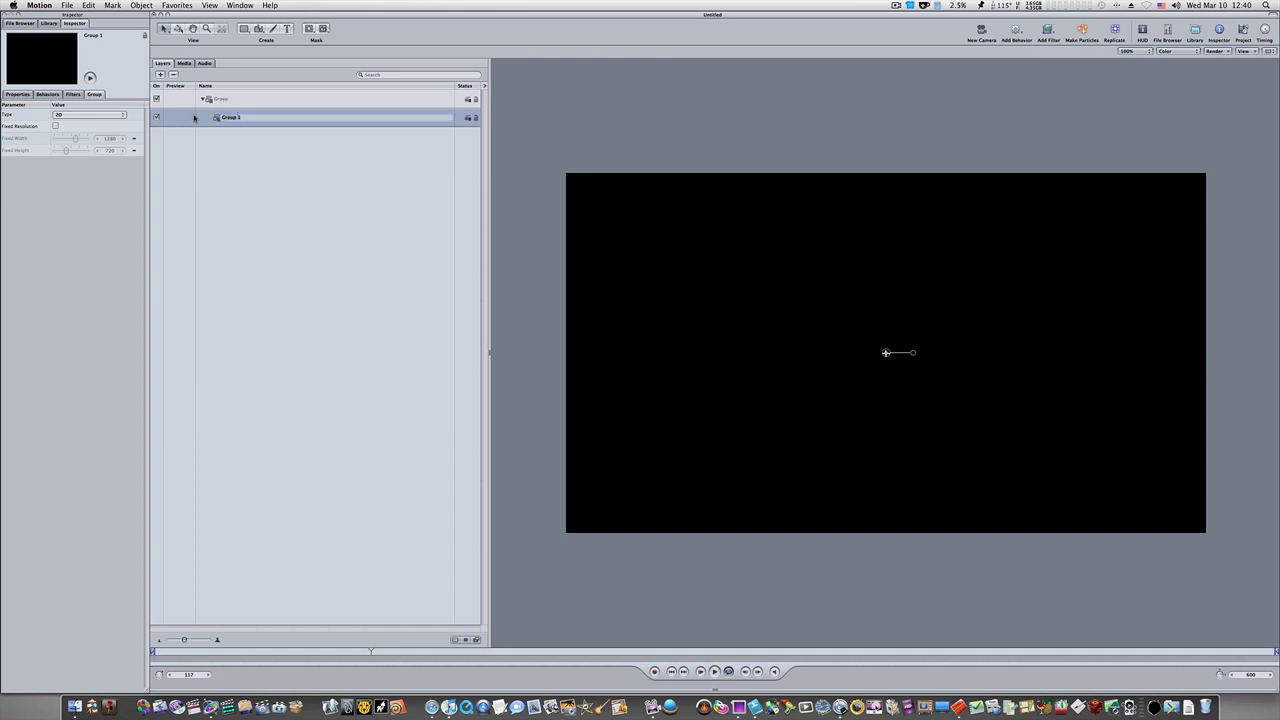
{"action": "type", "text": "Text"}
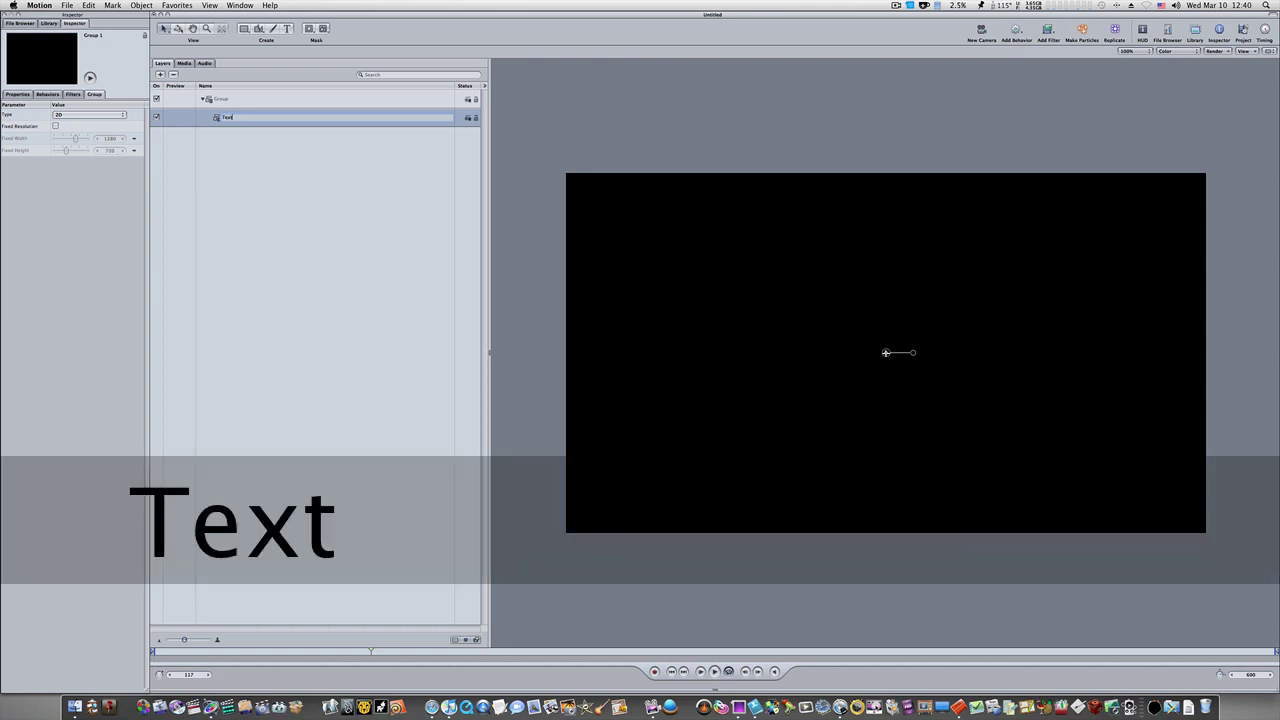
{"action": "left_click", "coordinate": [214, 137]}
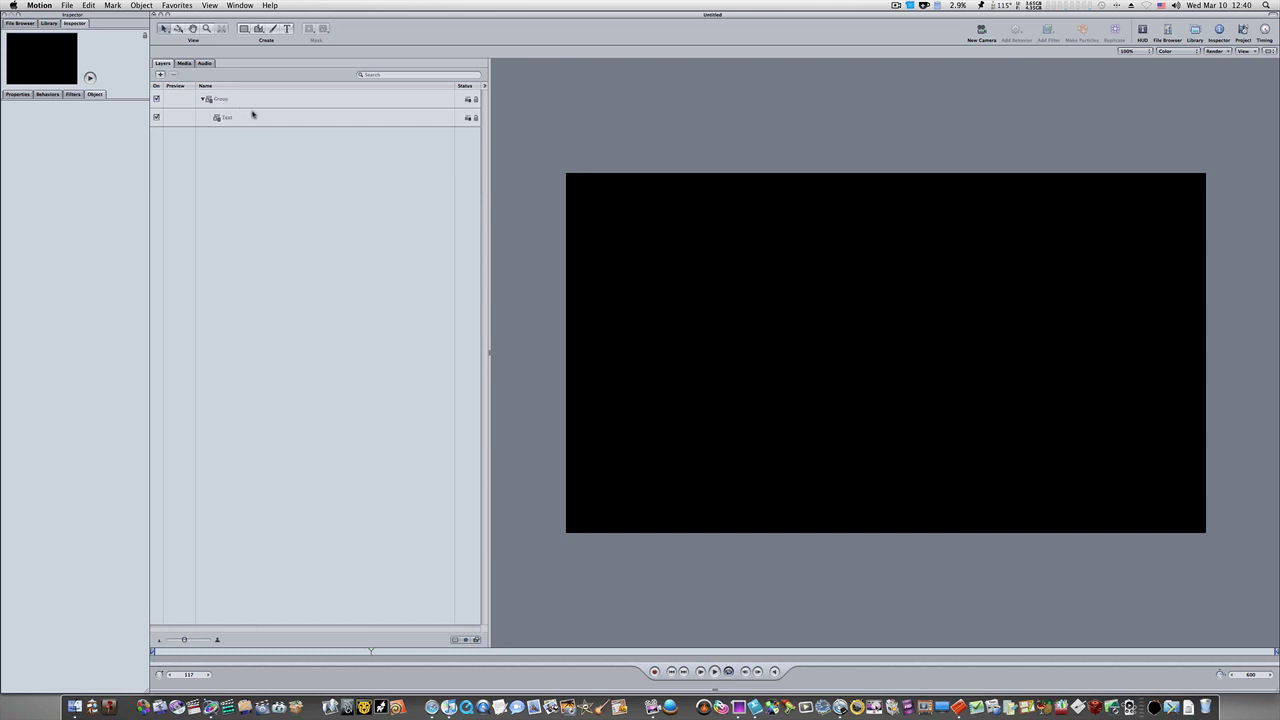
Step: Add a text object reading SHOCKING inside the Text group and set its alignment to Center
{"action": "left_click", "coordinate": [254, 117]}
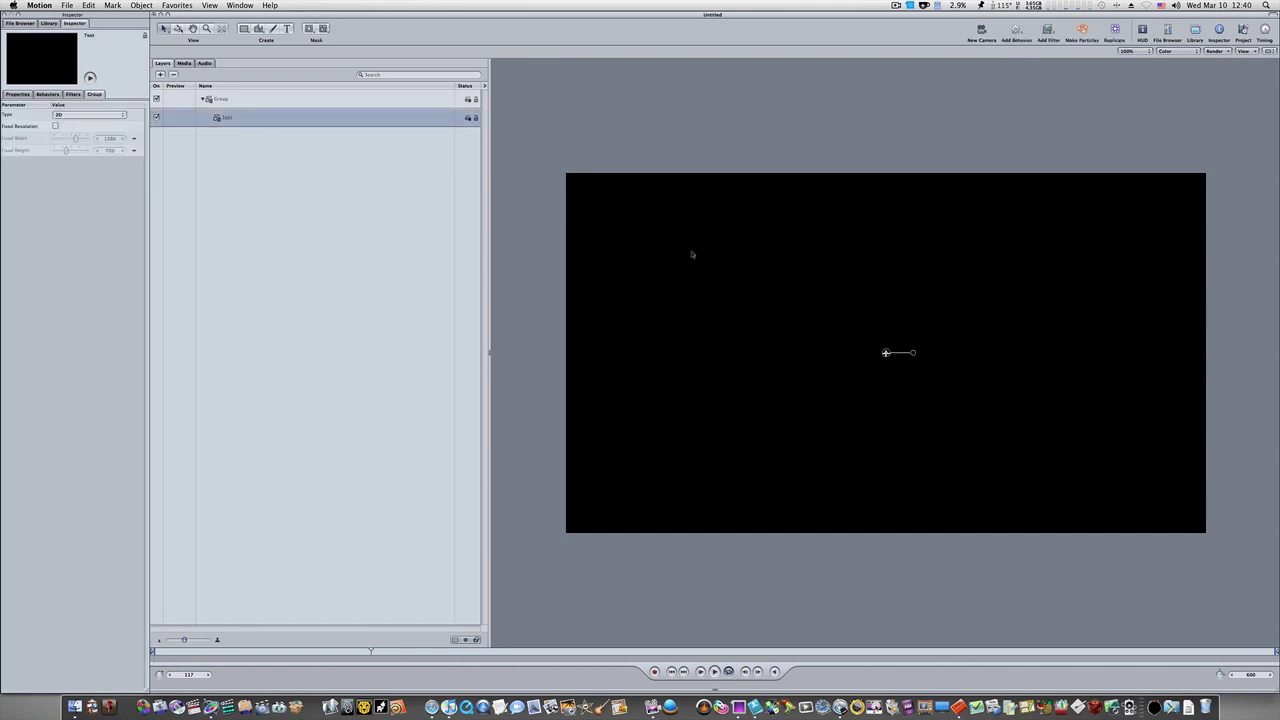
{"action": "key", "text": "t"}
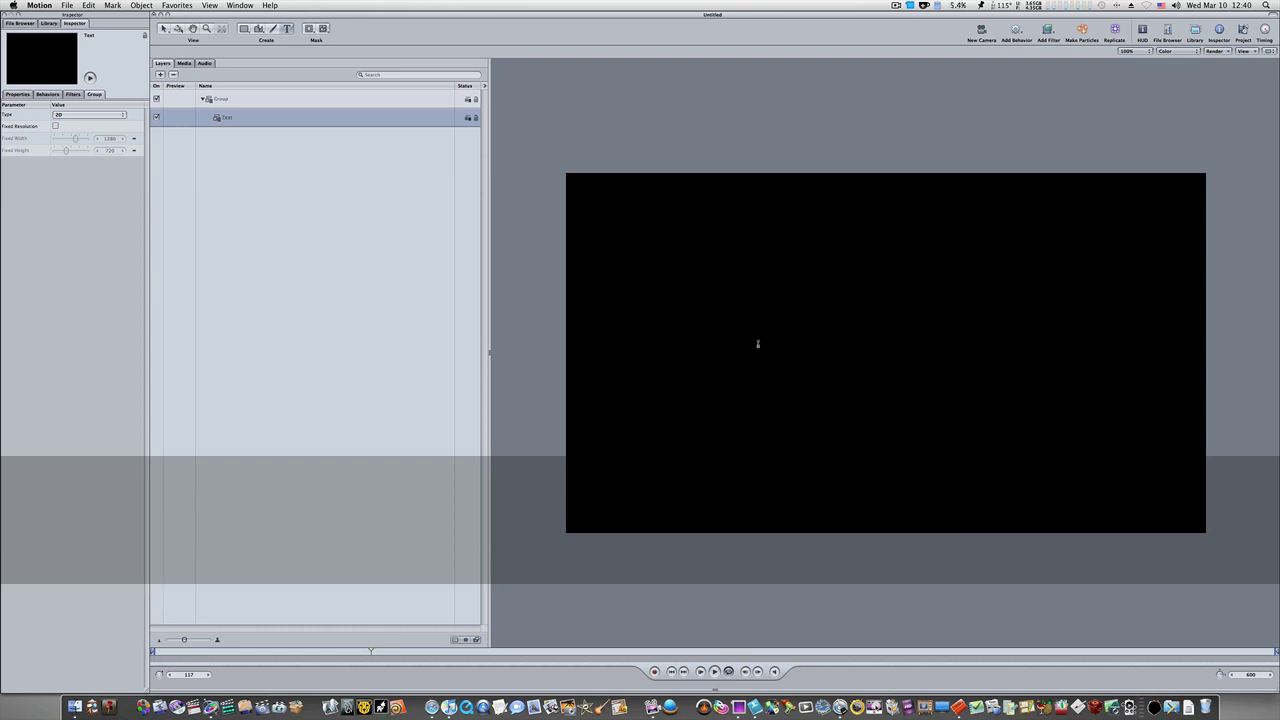
{"action": "left_click", "coordinate": [800, 361]}
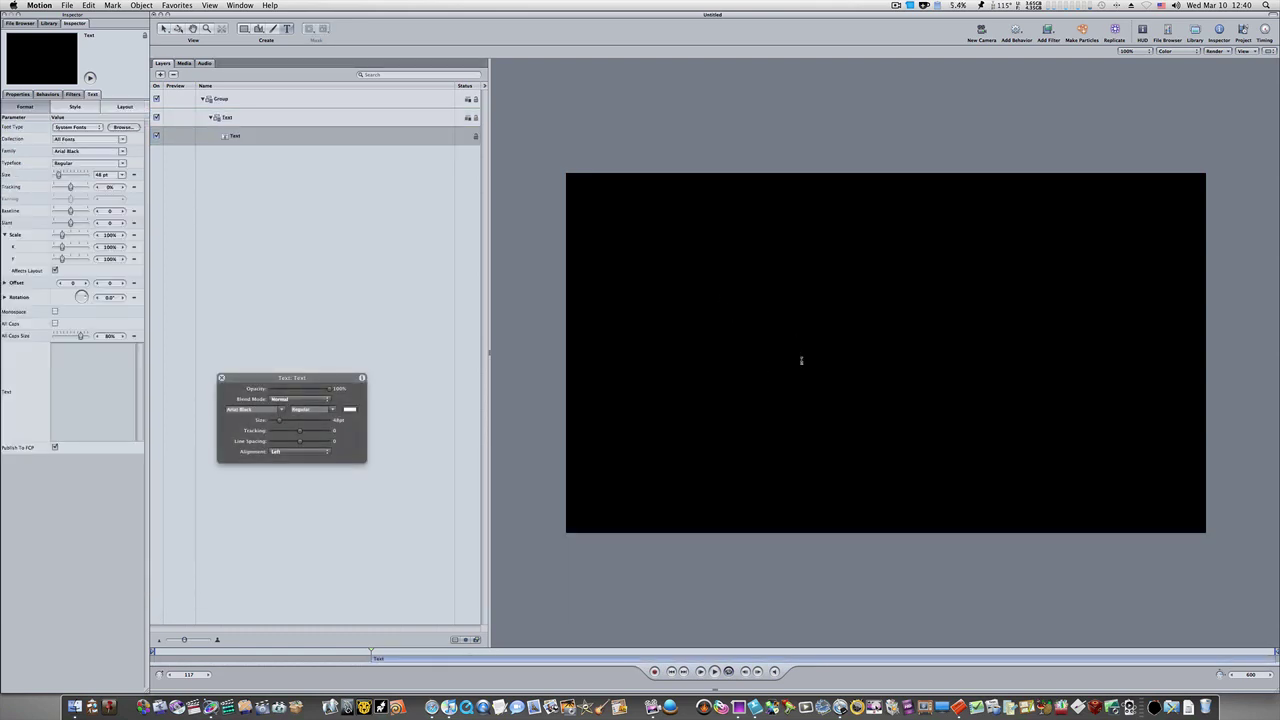
{"action": "type", "text": "SHOCKING"}
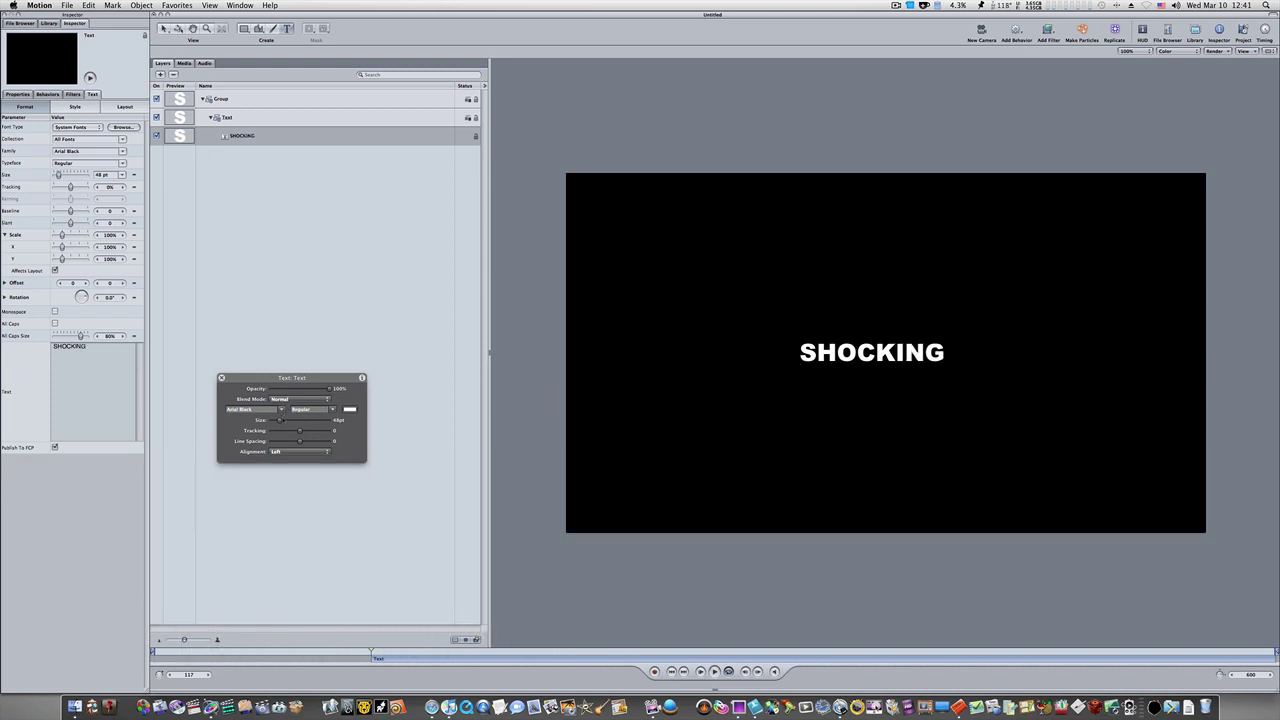
{"action": "left_click", "coordinate": [326, 453]}
{"action": "left_click", "coordinate": [300, 464]}
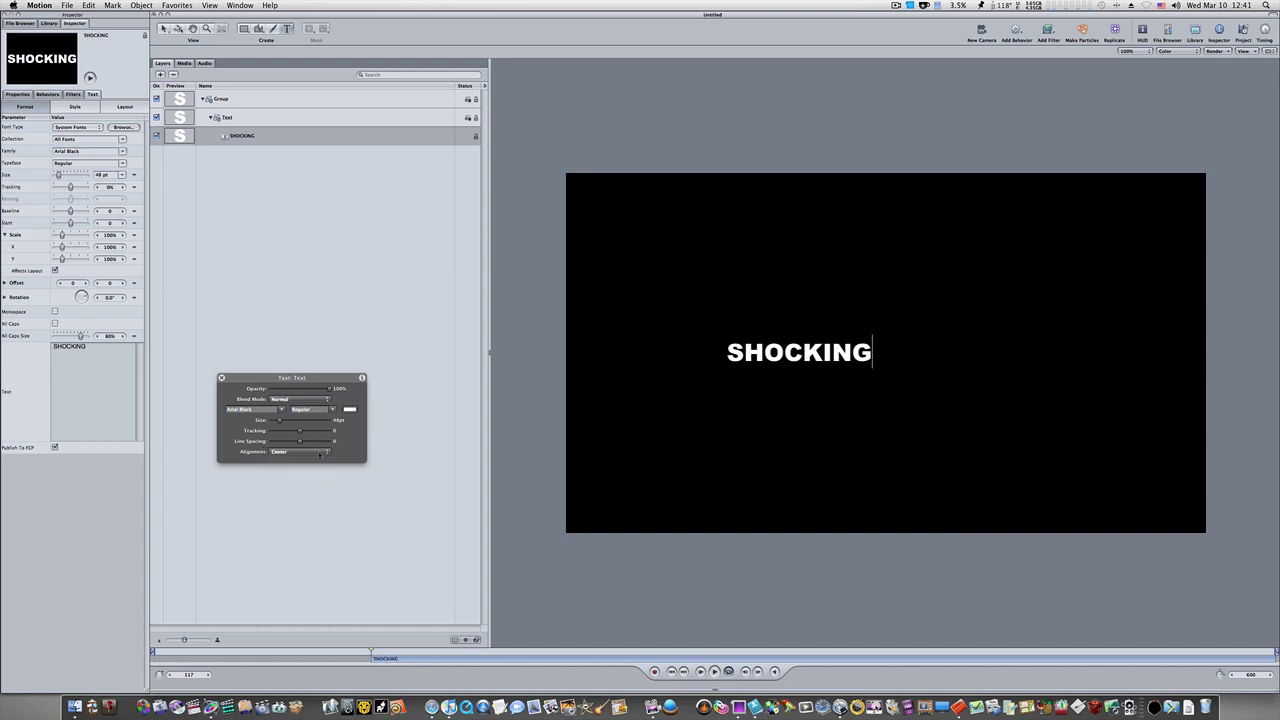
Step: Enlarge the SHOCKING text to about 90 pt and move it to the centre of the canvas
{"action": "left_click_drag", "start_coordinate": [281, 426], "coordinate": [289, 424]}
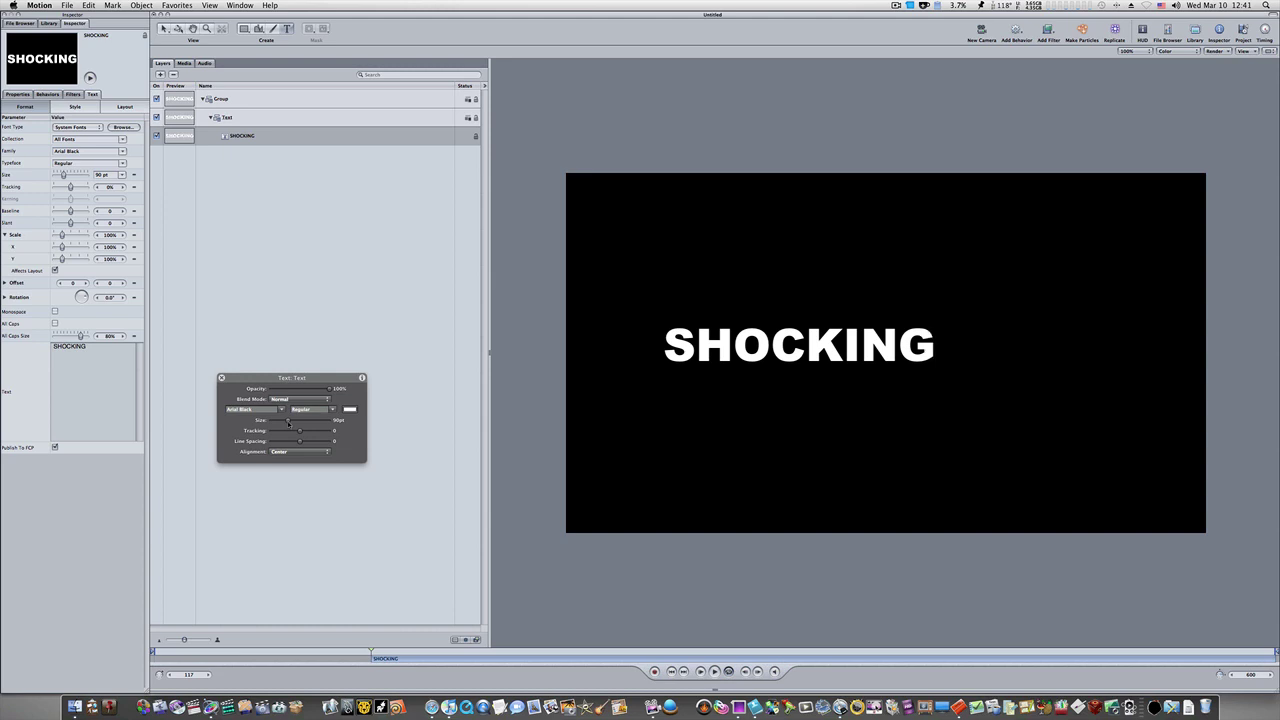
{"action": "key", "text": "Escape"}
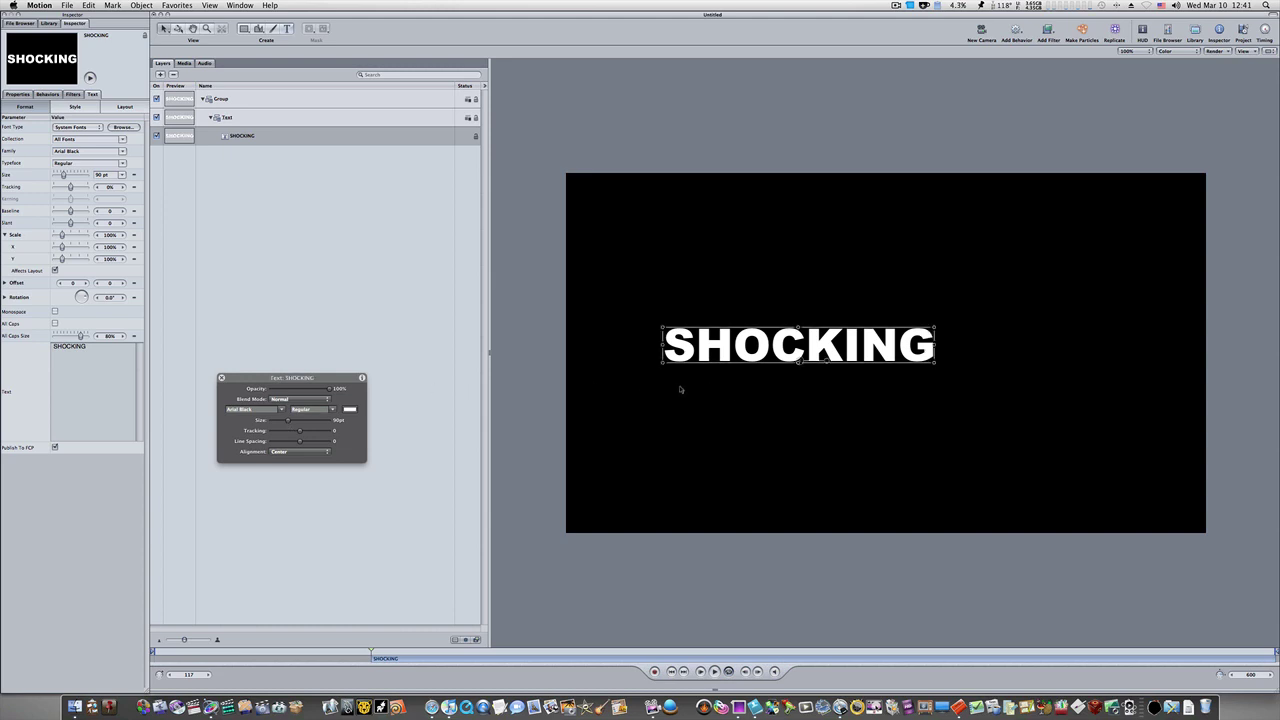
{"action": "left_click_drag", "start_coordinate": [762, 354], "coordinate": [847, 365]}
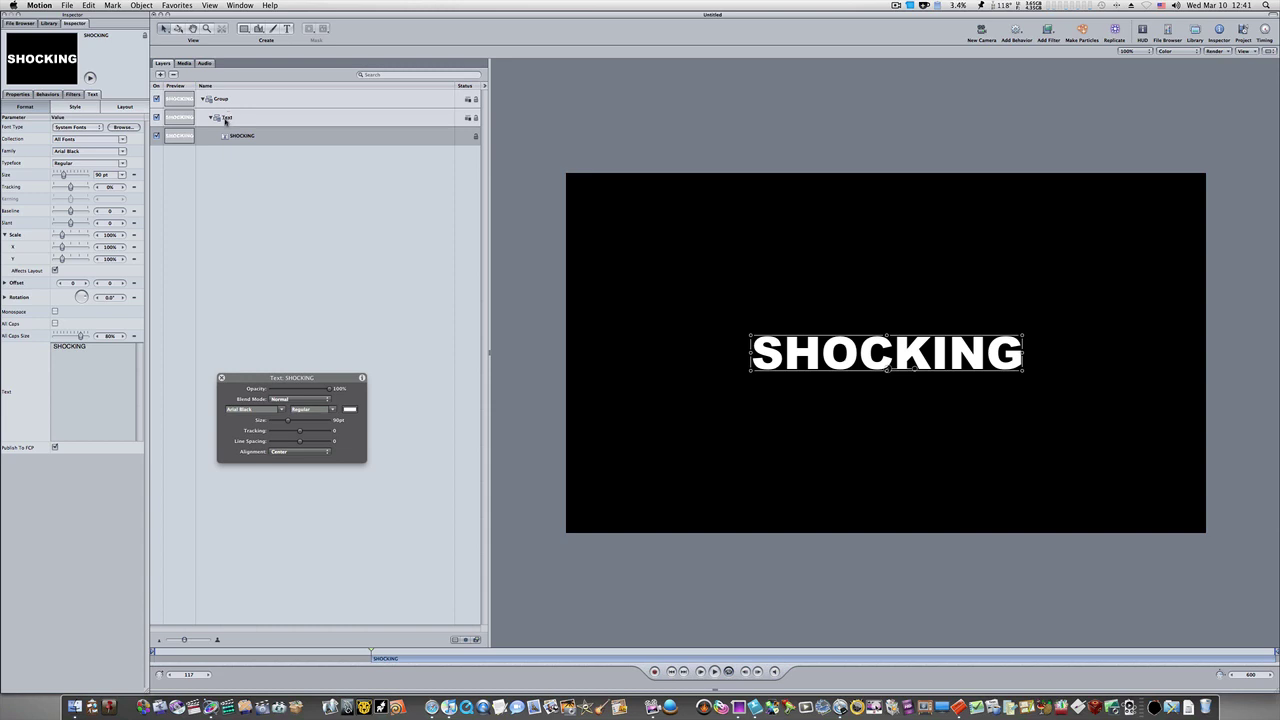
Step: Set the SHOCKING text's face color to light gray, with red, green and blue each at 0.88
{"action": "left_click", "coordinate": [224, 137]}
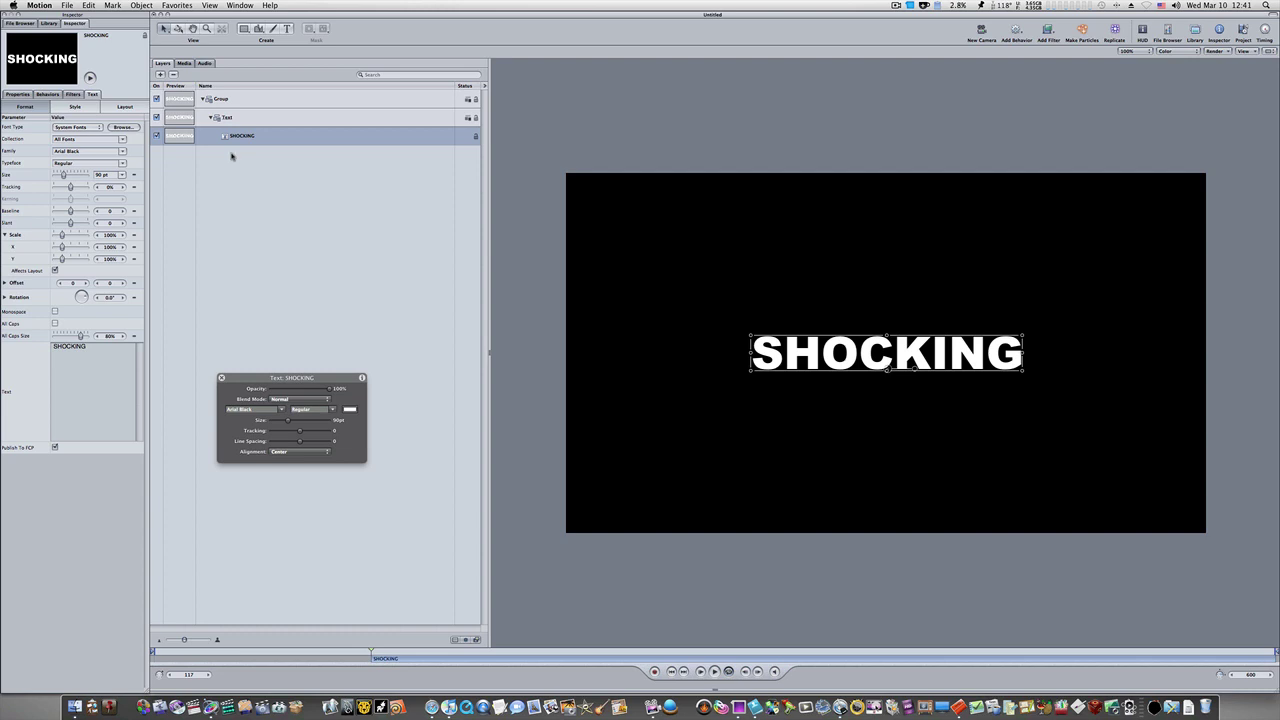
{"action": "left_click", "coordinate": [95, 94]}
{"action": "left_click", "coordinate": [86, 106]}
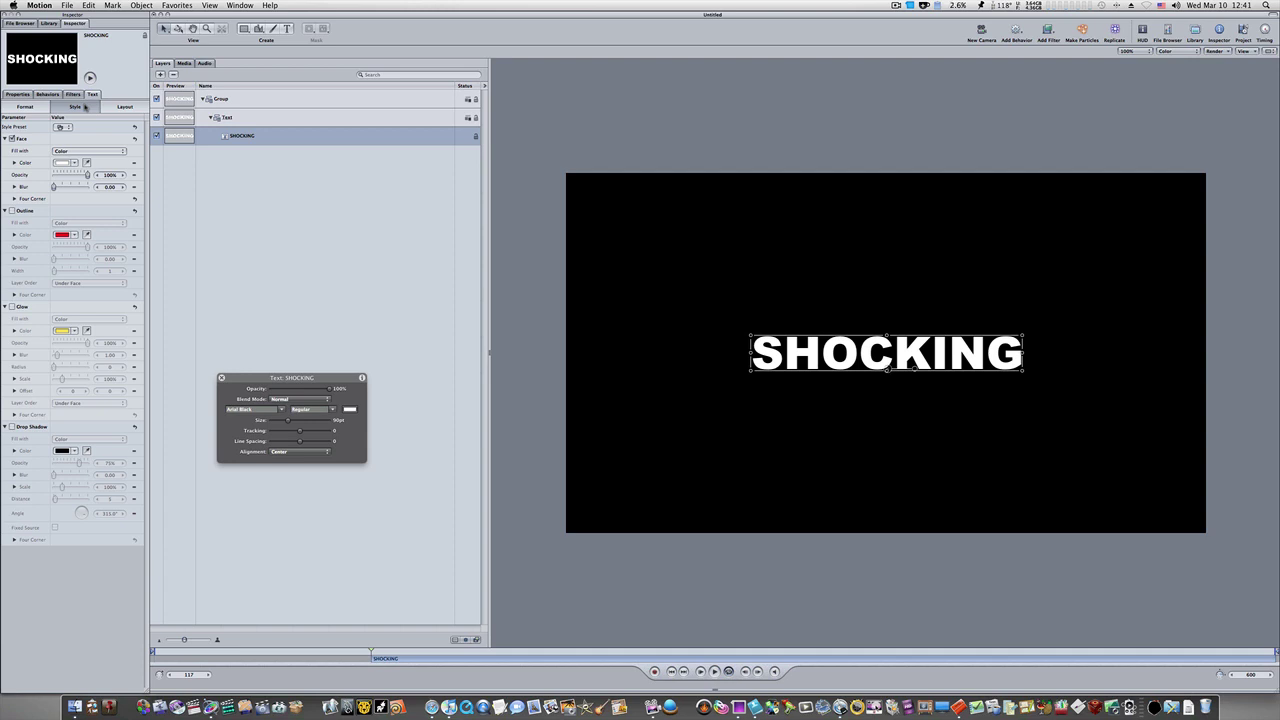
{"action": "left_click", "coordinate": [14, 163]}
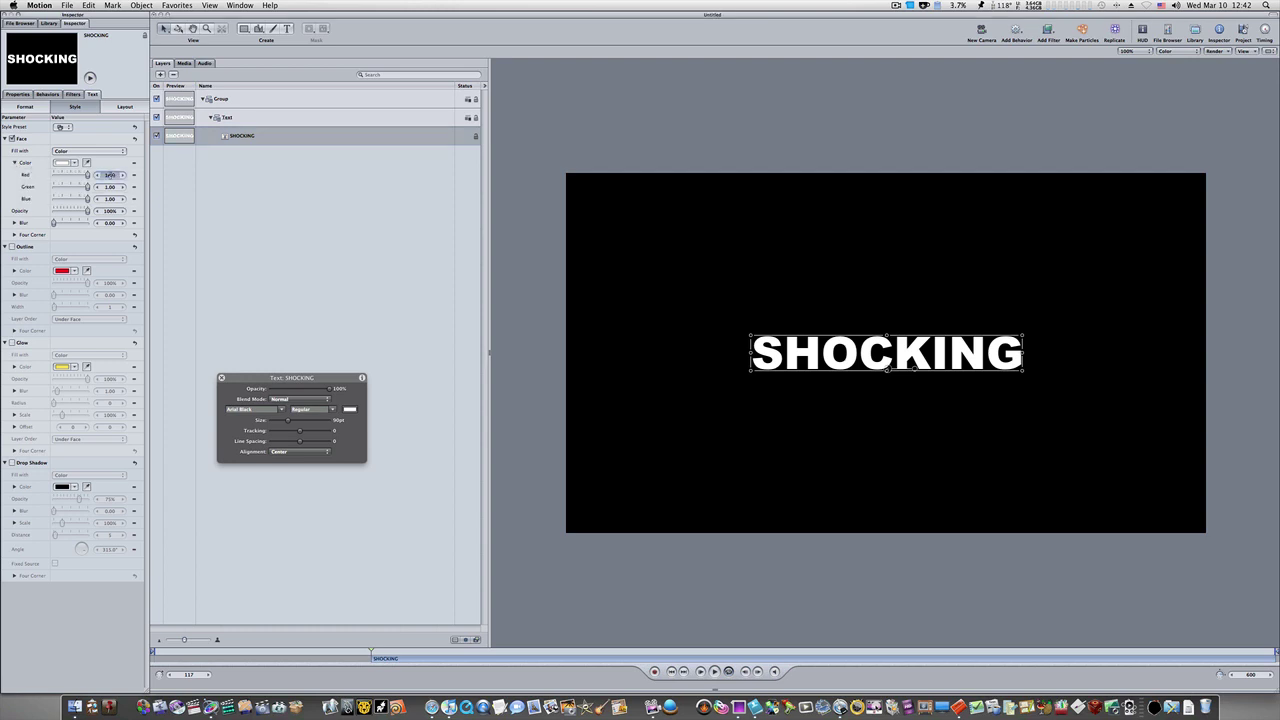
{"action": "type", "text": ".88"}
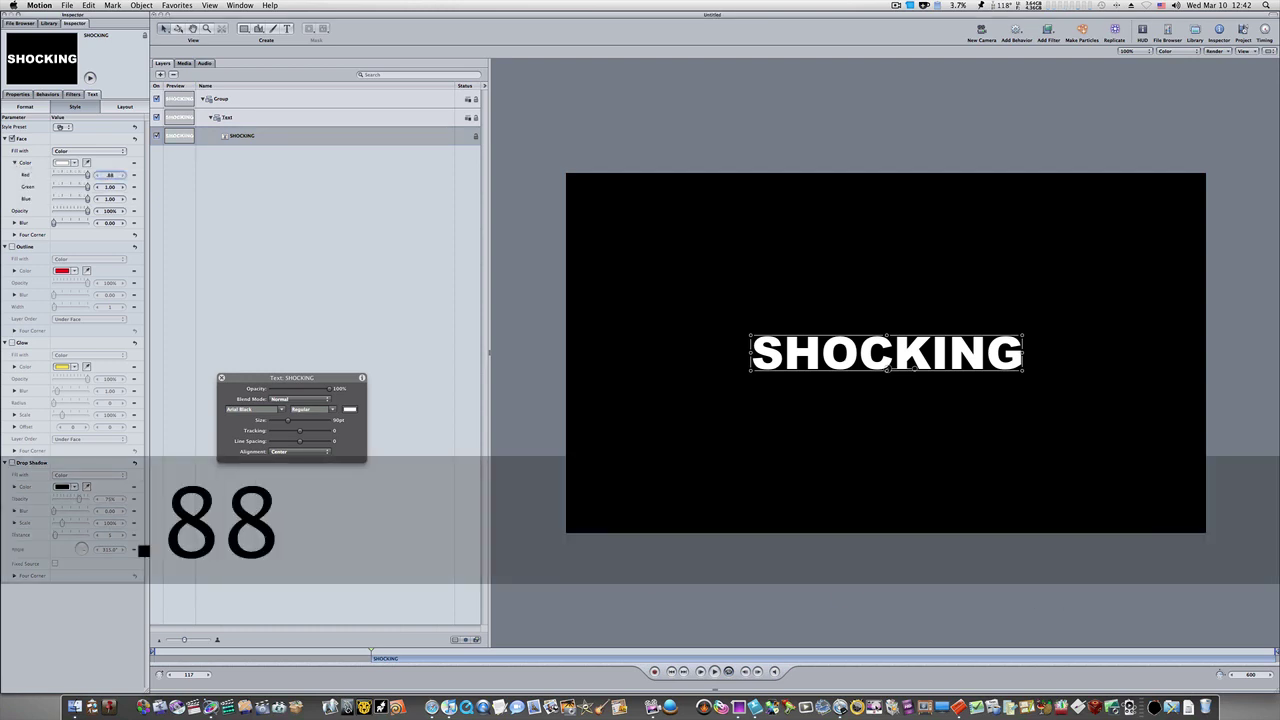
{"action": "key", "text": "Tab"}
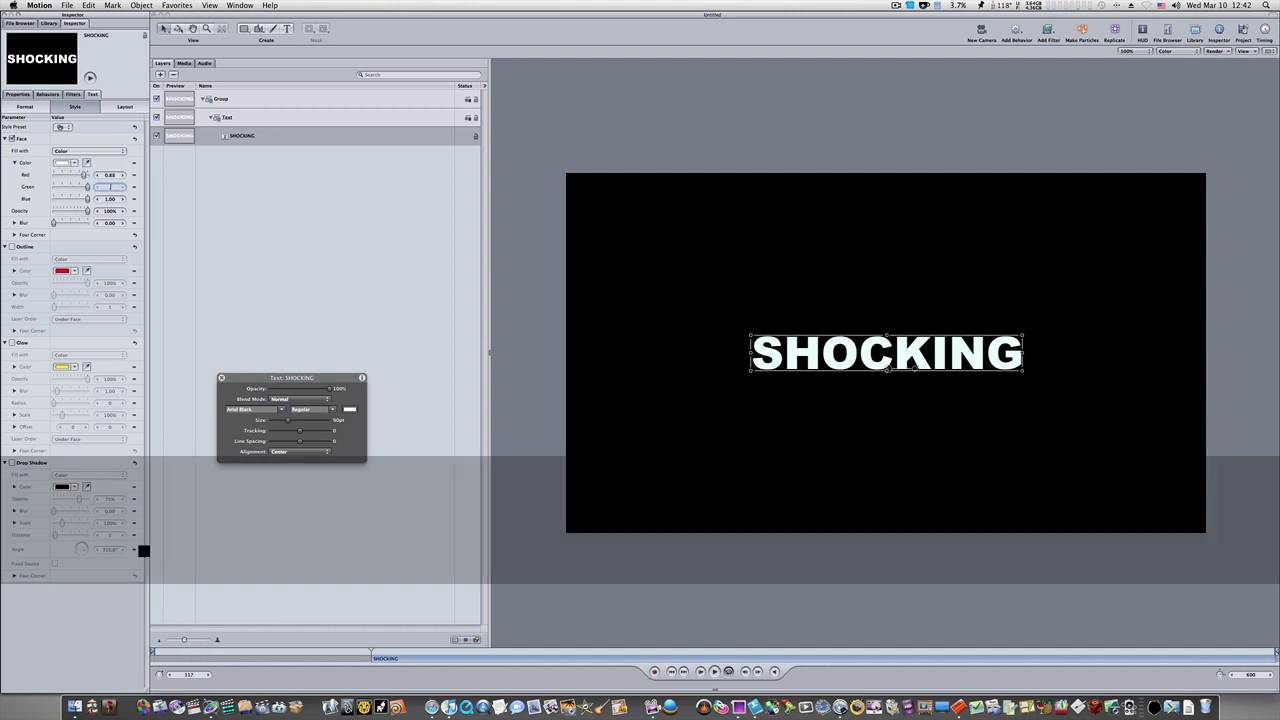
{"action": "type", "text": ".88"}
{"action": "key", "text": "Tab"}
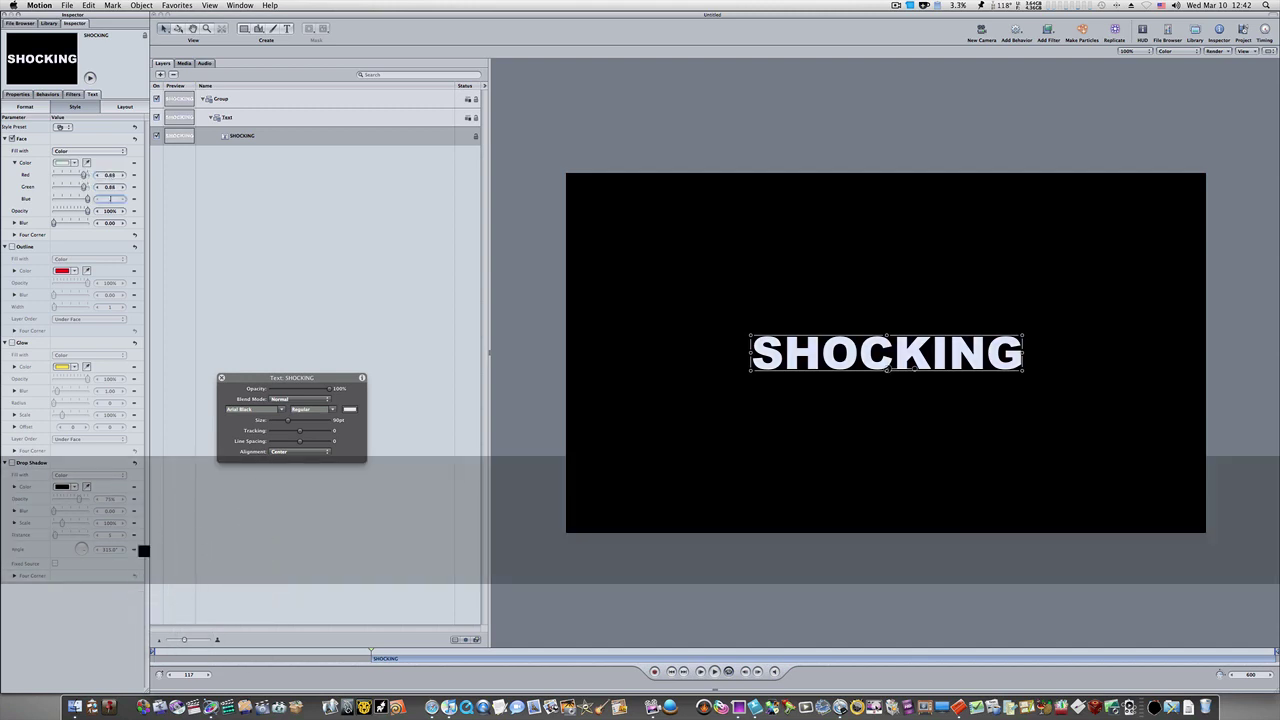
{"action": "type", "text": ".88"}
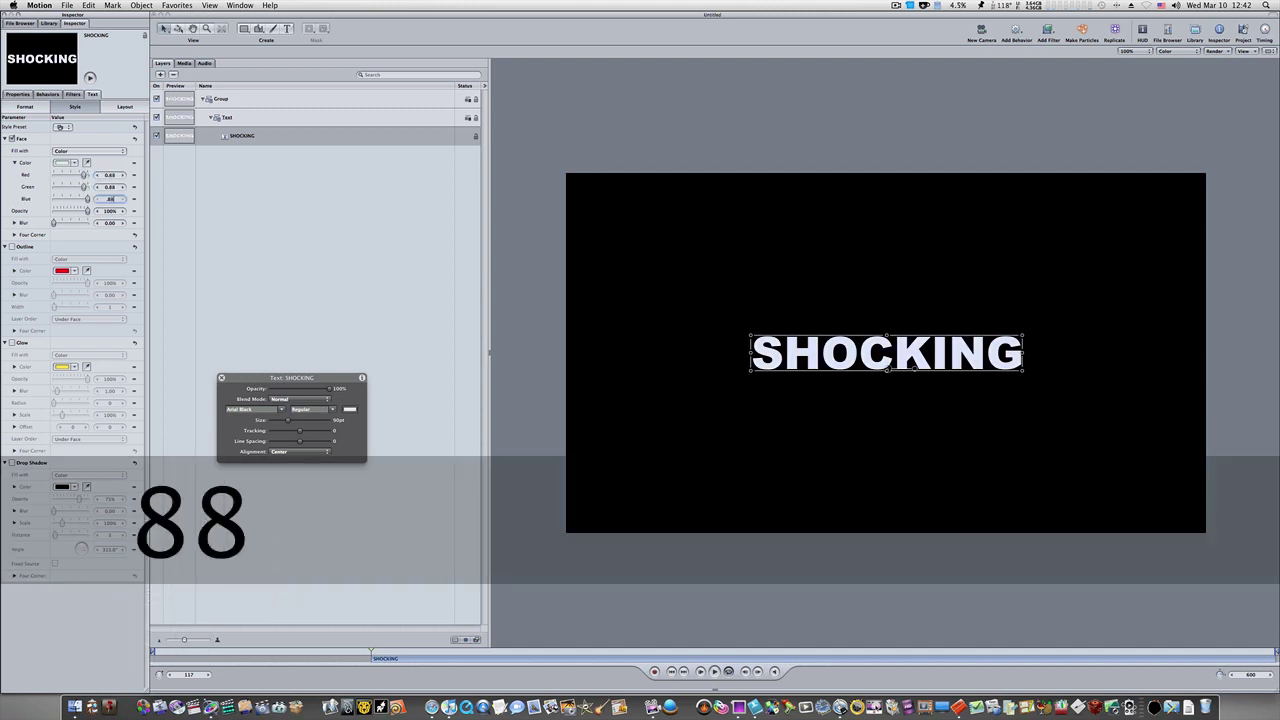
{"action": "key", "text": "Return"}
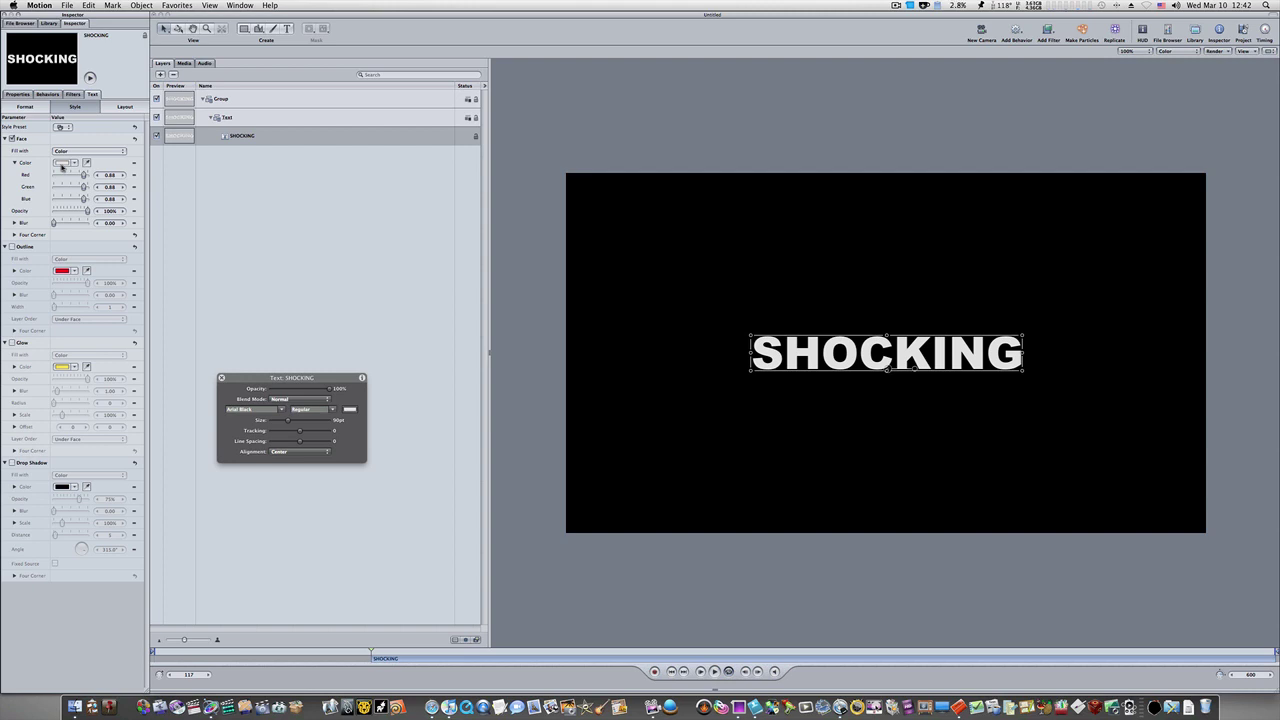
Step: Give the SHOCKING text a solid dark blue outline and increase the outline's width
{"action": "left_click", "coordinate": [12, 247]}
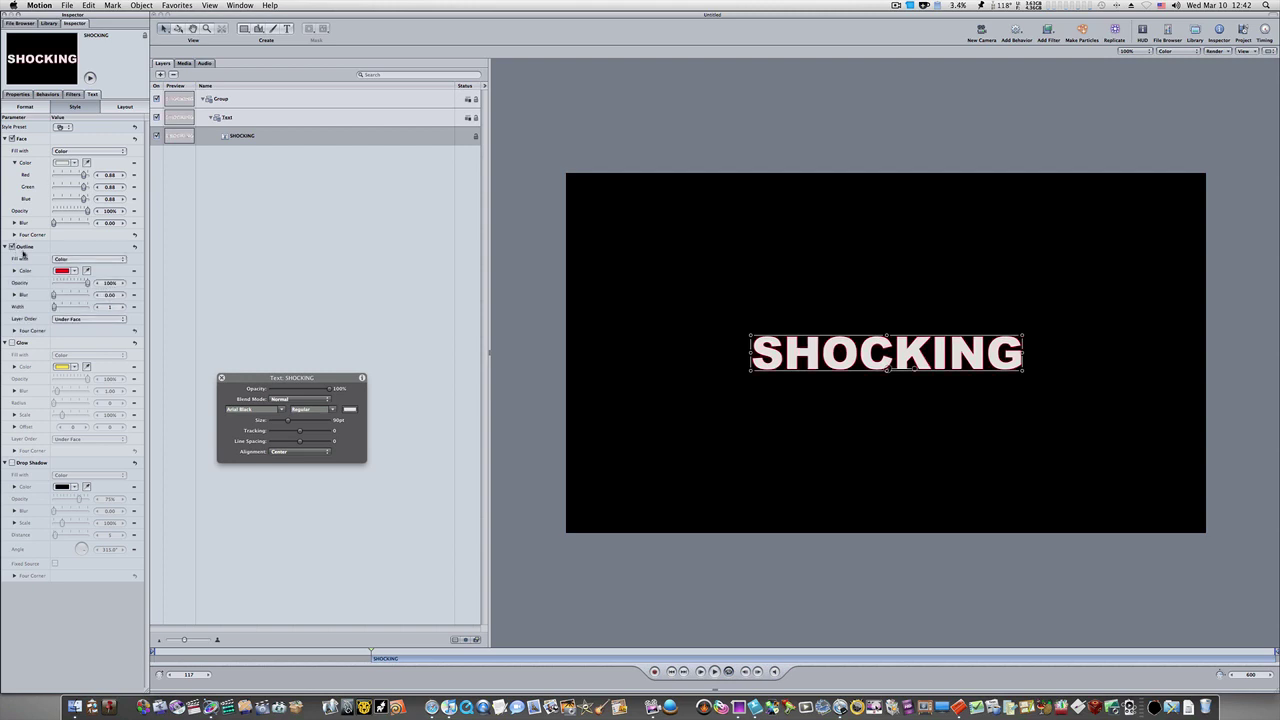
{"action": "left_click", "coordinate": [62, 271]}
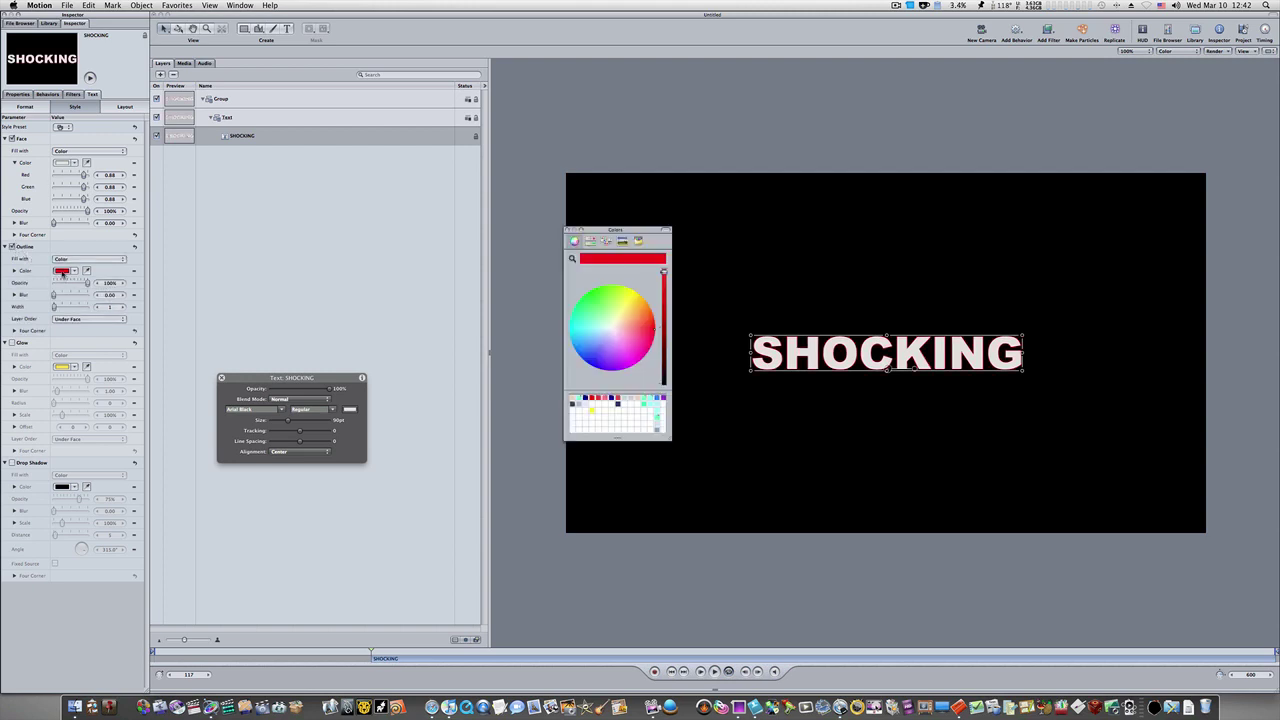
{"action": "left_click", "coordinate": [594, 366]}
{"action": "left_click", "coordinate": [663, 306]}
{"action": "left_click_drag", "start_coordinate": [663, 306], "coordinate": [663, 318]}
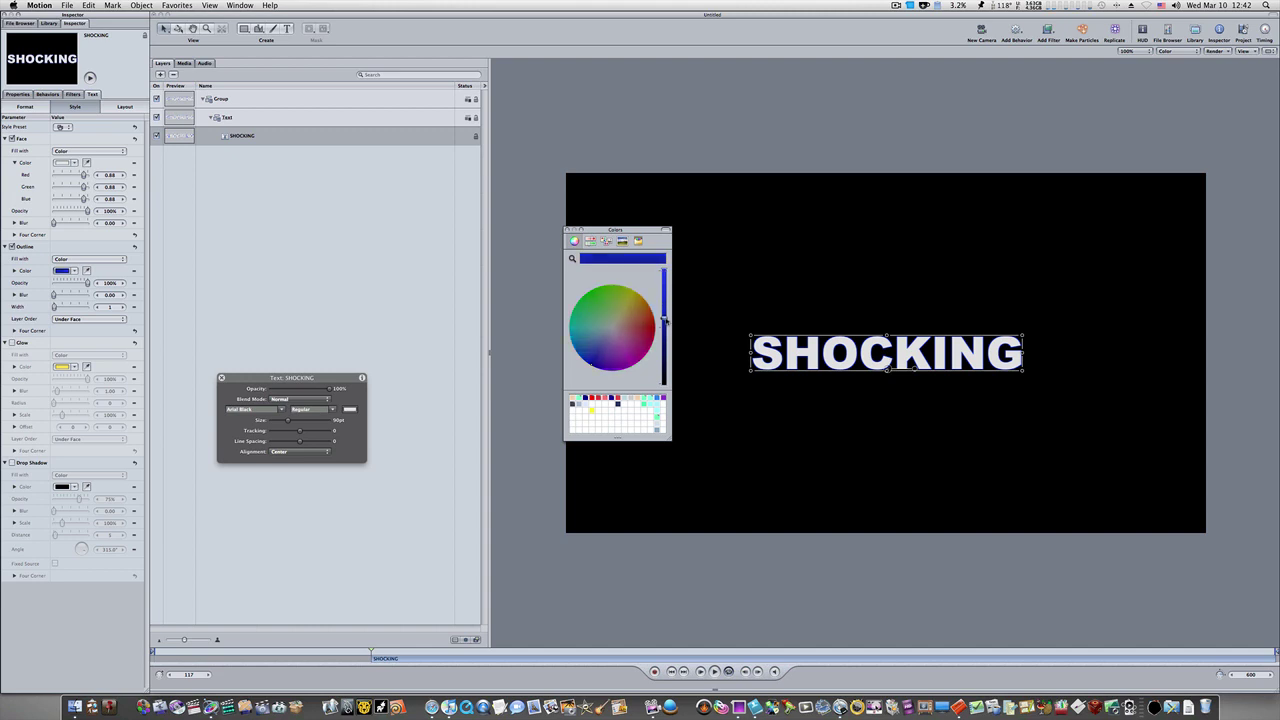
{"action": "left_click", "coordinate": [568, 230]}
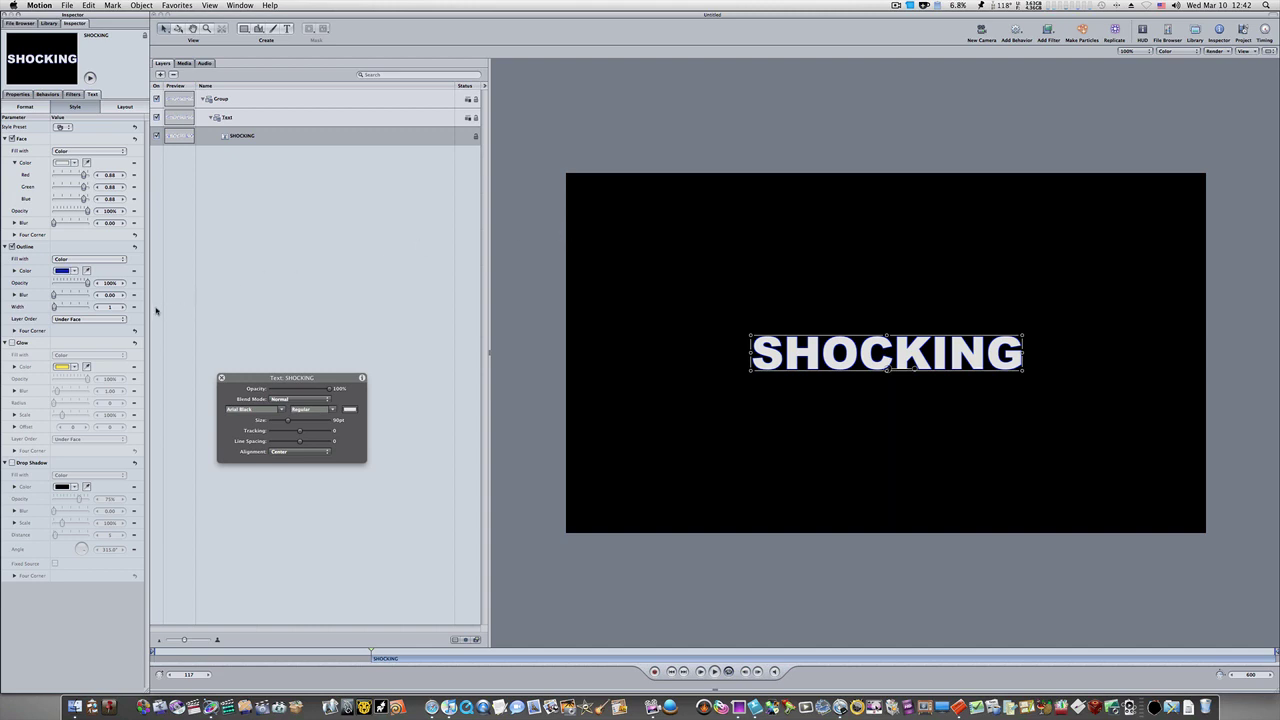
{"action": "left_click", "coordinate": [121, 307]}
Step: Make a clone layer of the Text group and rename the clone as coloration
{"action": "left_click", "coordinate": [225, 118]}
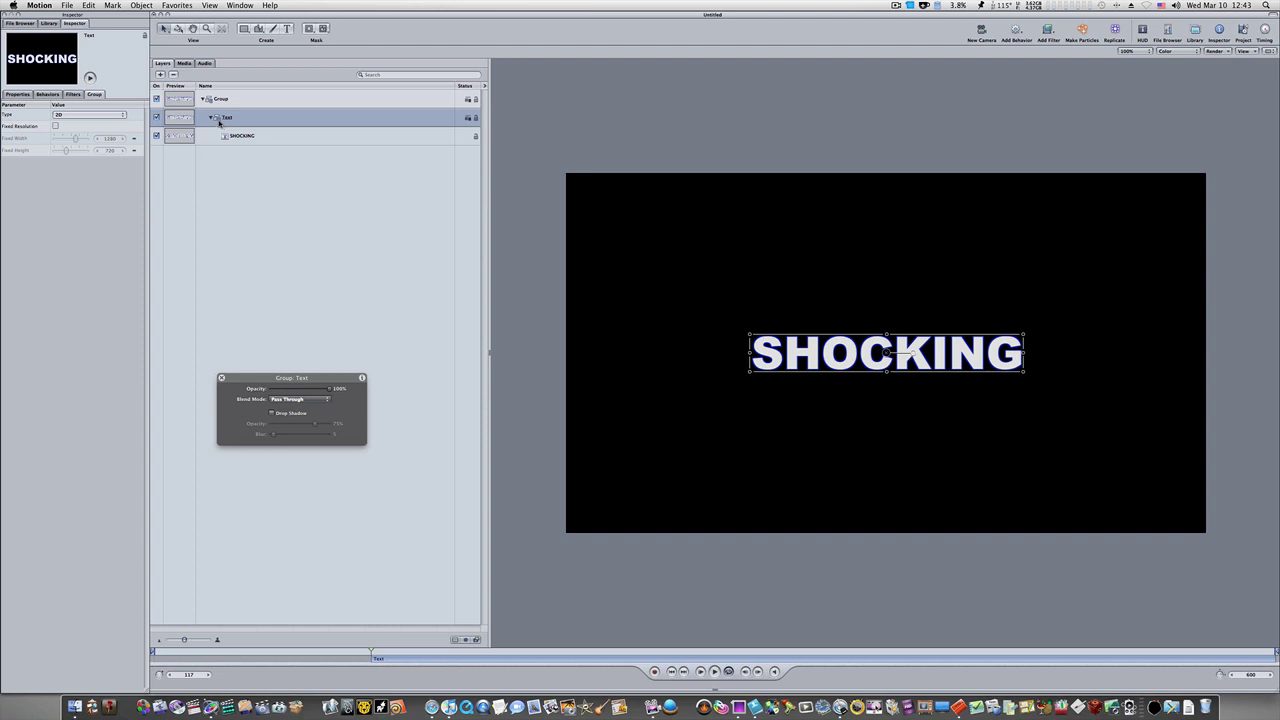
{"action": "key", "text": "k"}
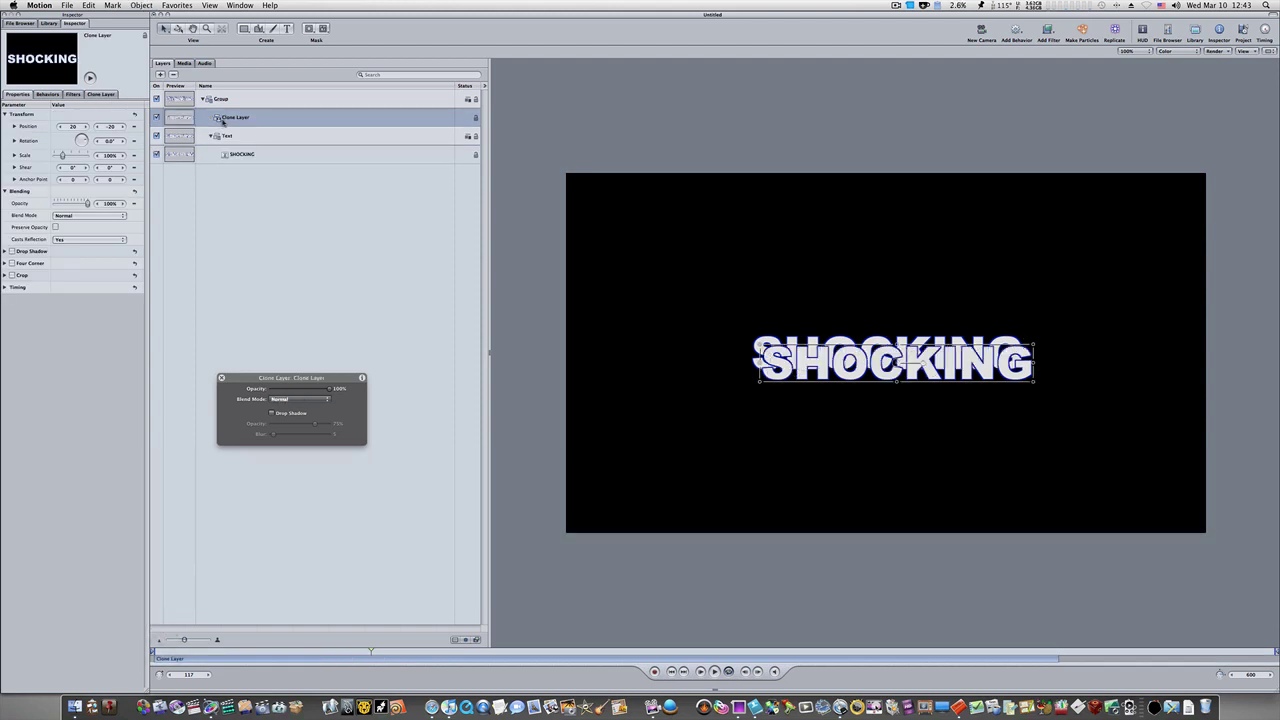
{"action": "double_click", "coordinate": [236, 118]}
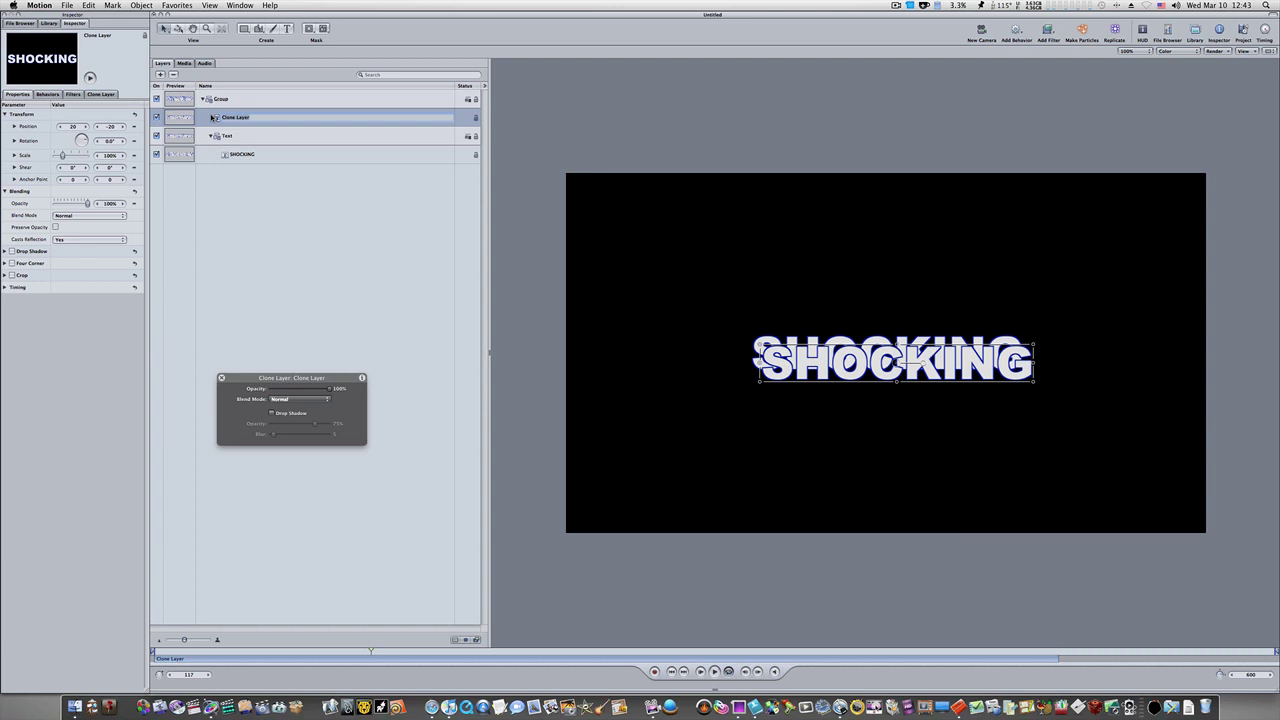
{"action": "type", "text": "loration"}
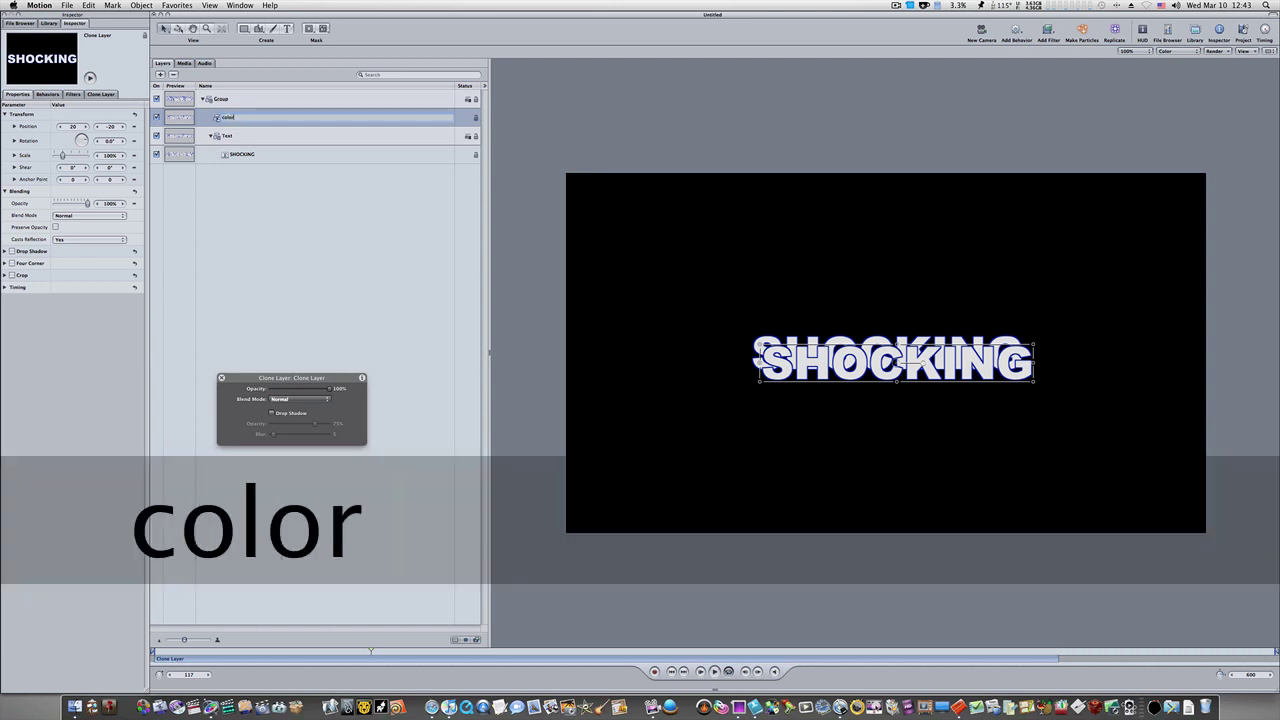
{"action": "left_click", "coordinate": [212, 117]}
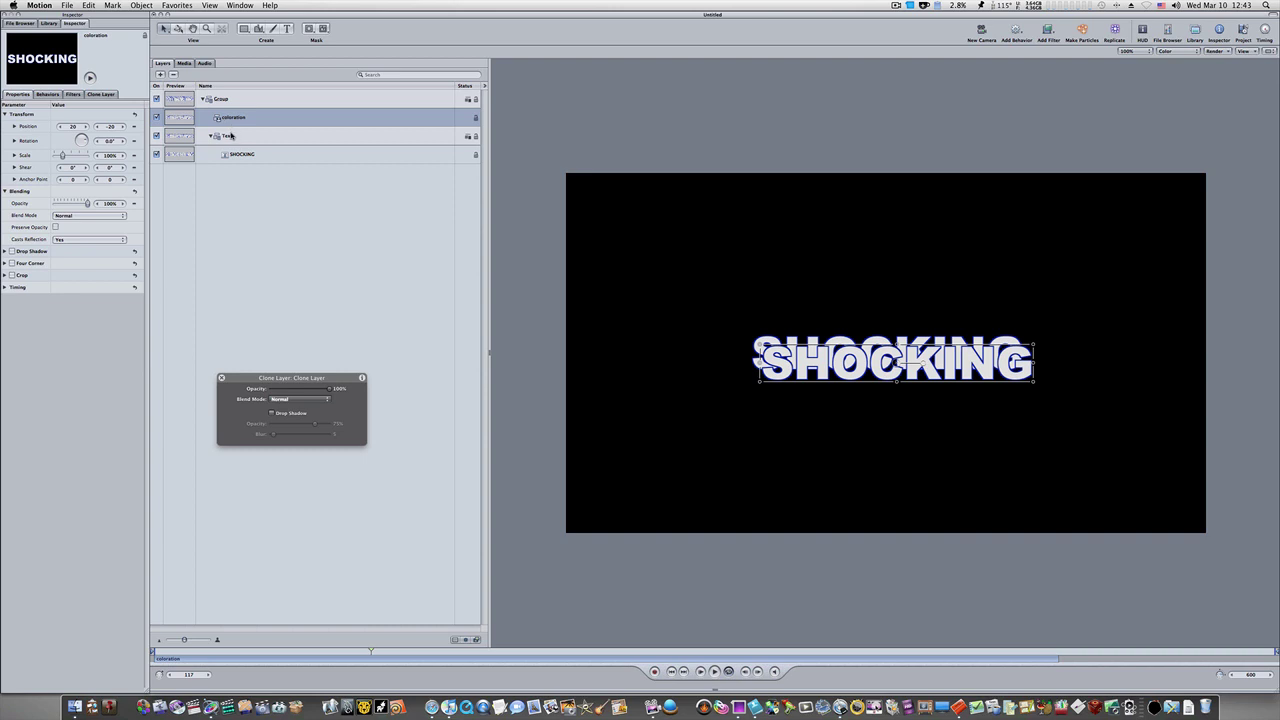
Step: Make another clone layer of the Text group and rename it Masker
{"action": "left_click", "coordinate": [216, 139]}
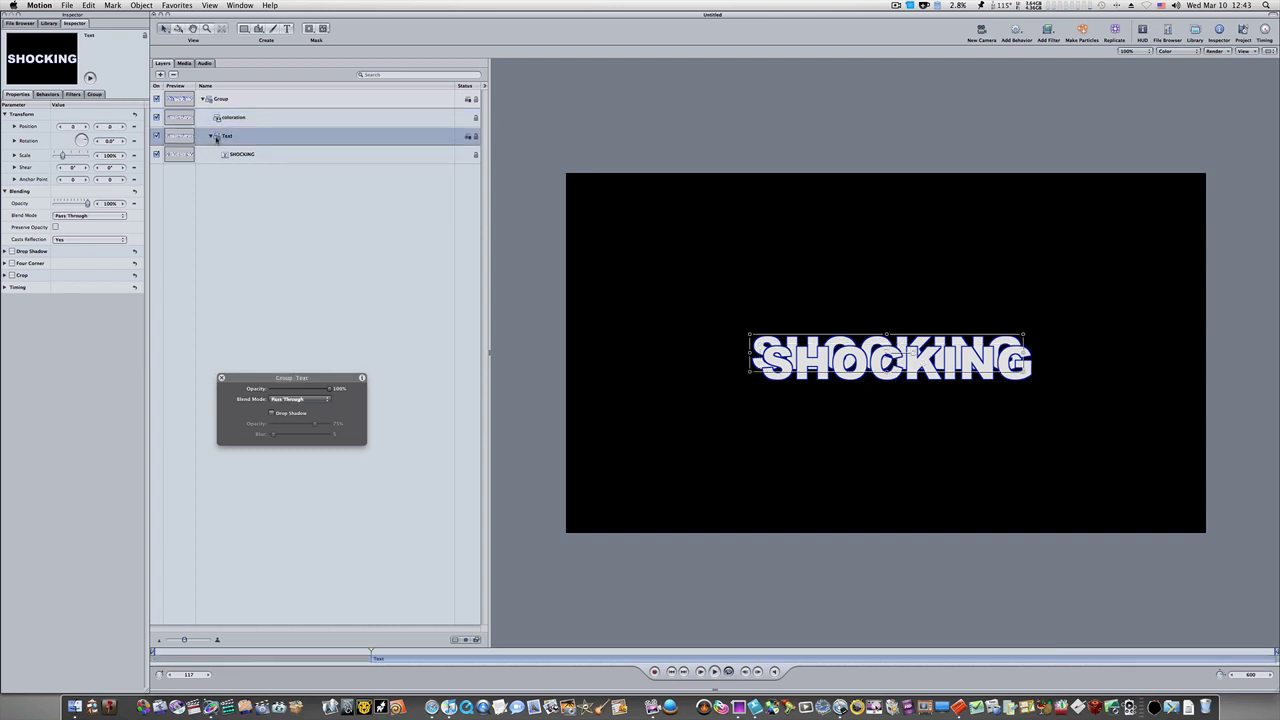
{"action": "key", "text": "k"}
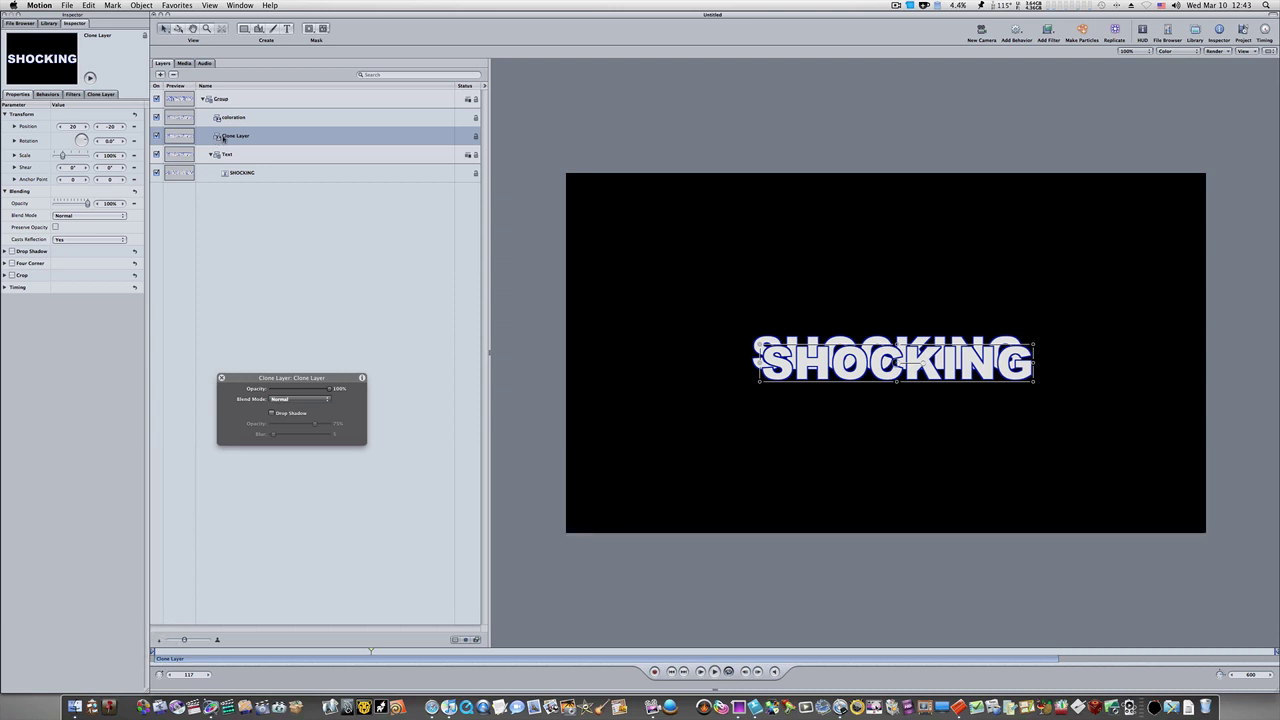
{"action": "double_click", "coordinate": [242, 137]}
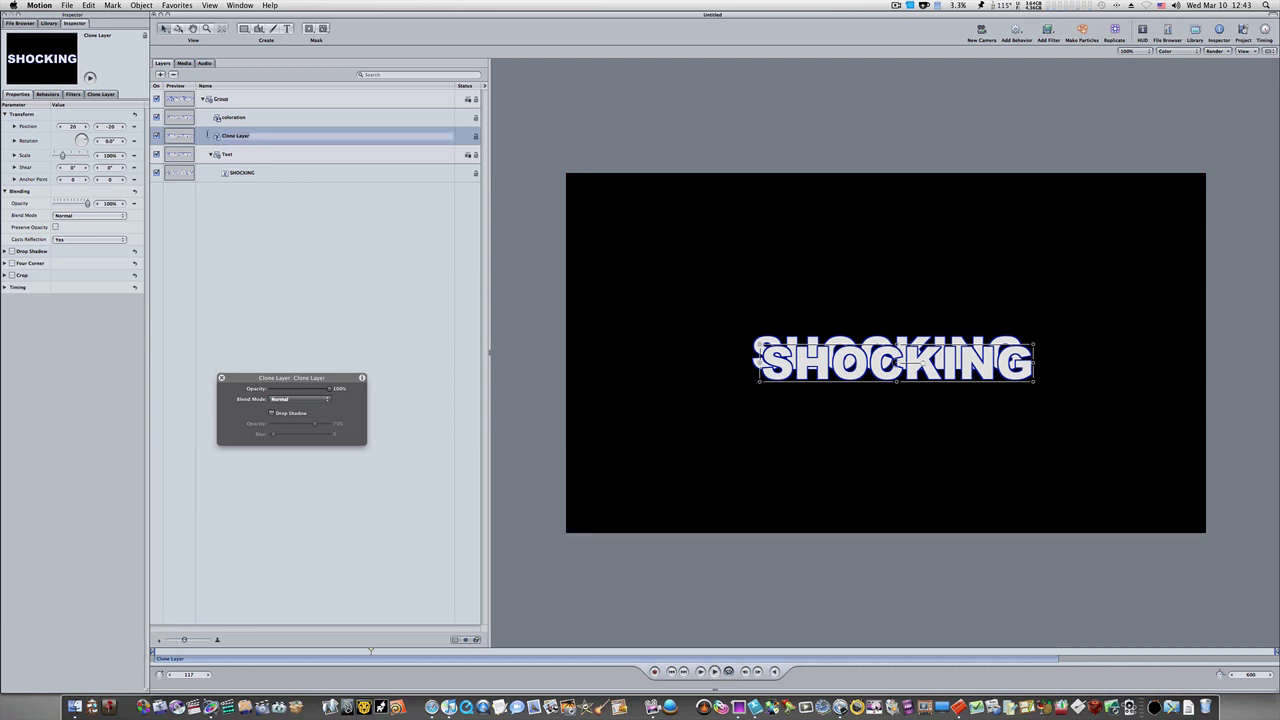
{"action": "type", "text": "Masker"}
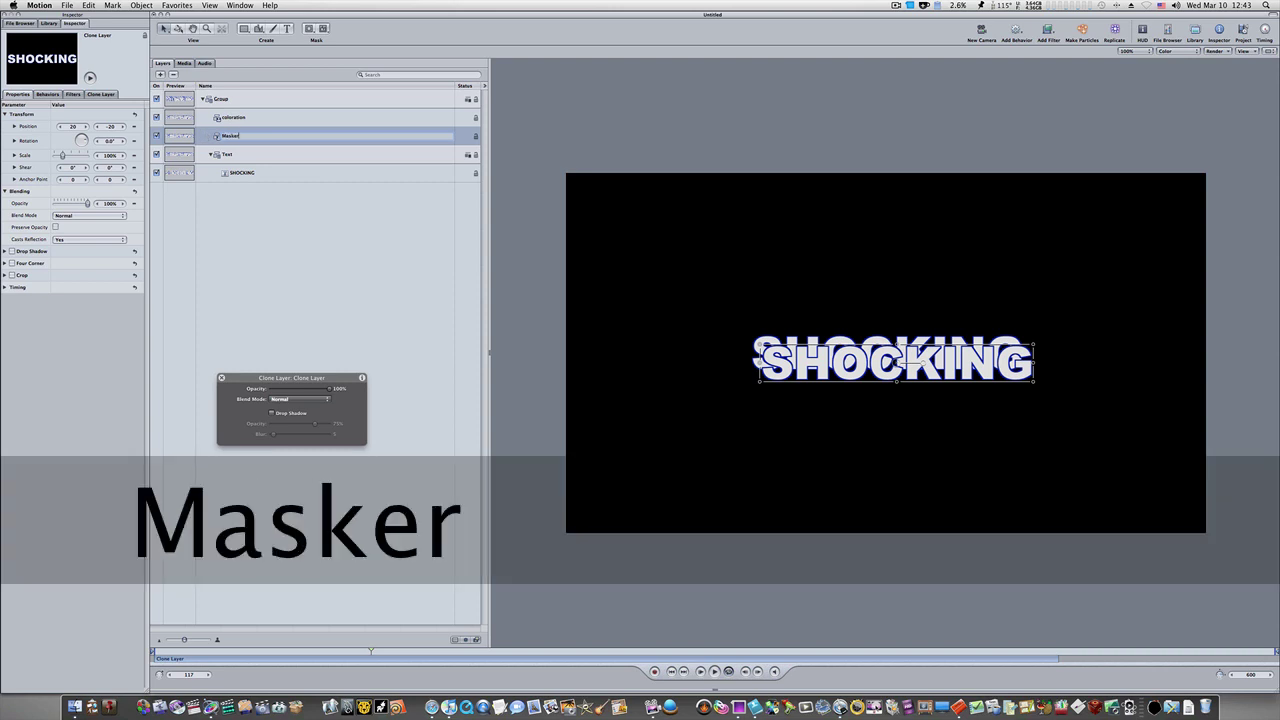
{"action": "key", "text": "Return"}
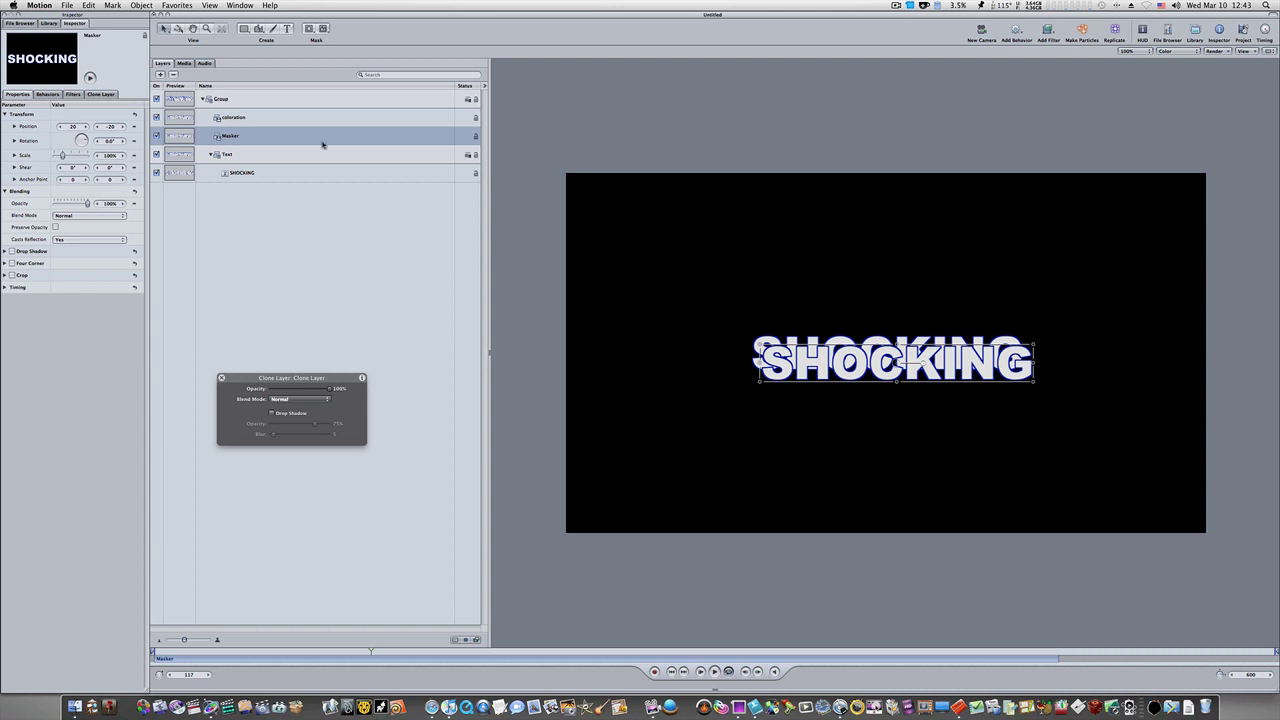
Step: Move the coloration and Masker clone layers so that both line up exactly over the original SHOCKING text
{"action": "left_click", "coordinate": [240, 98]}
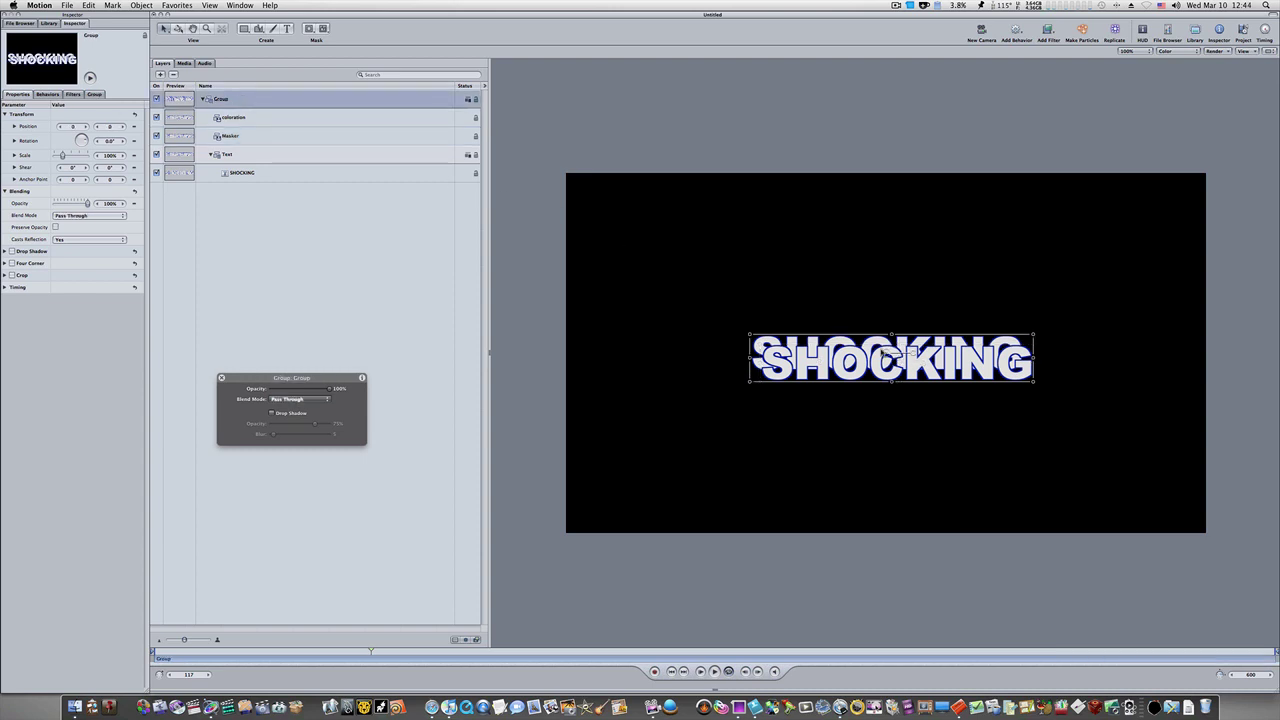
{"action": "left_click", "coordinate": [262, 157]}
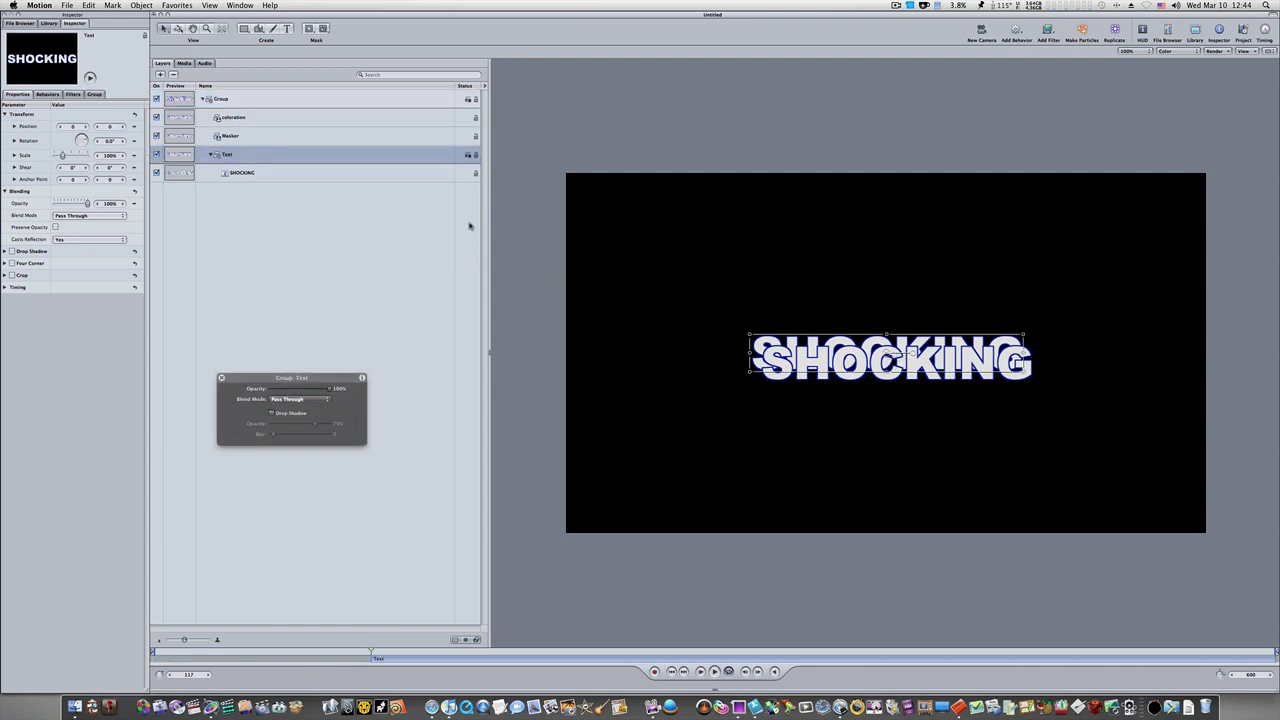
{"action": "left_click", "coordinate": [263, 122]}
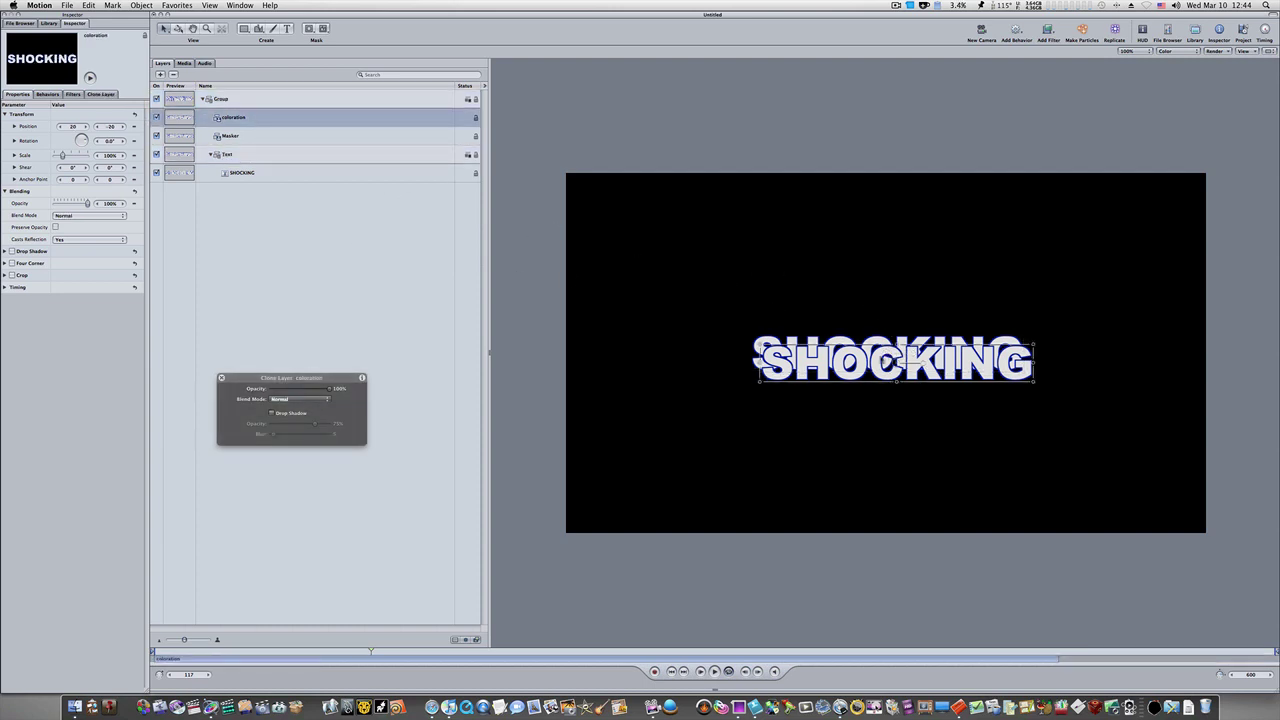
{"action": "left_click_drag", "start_coordinate": [893, 365], "coordinate": [889, 360]}
{"action": "left_click", "coordinate": [325, 137]}
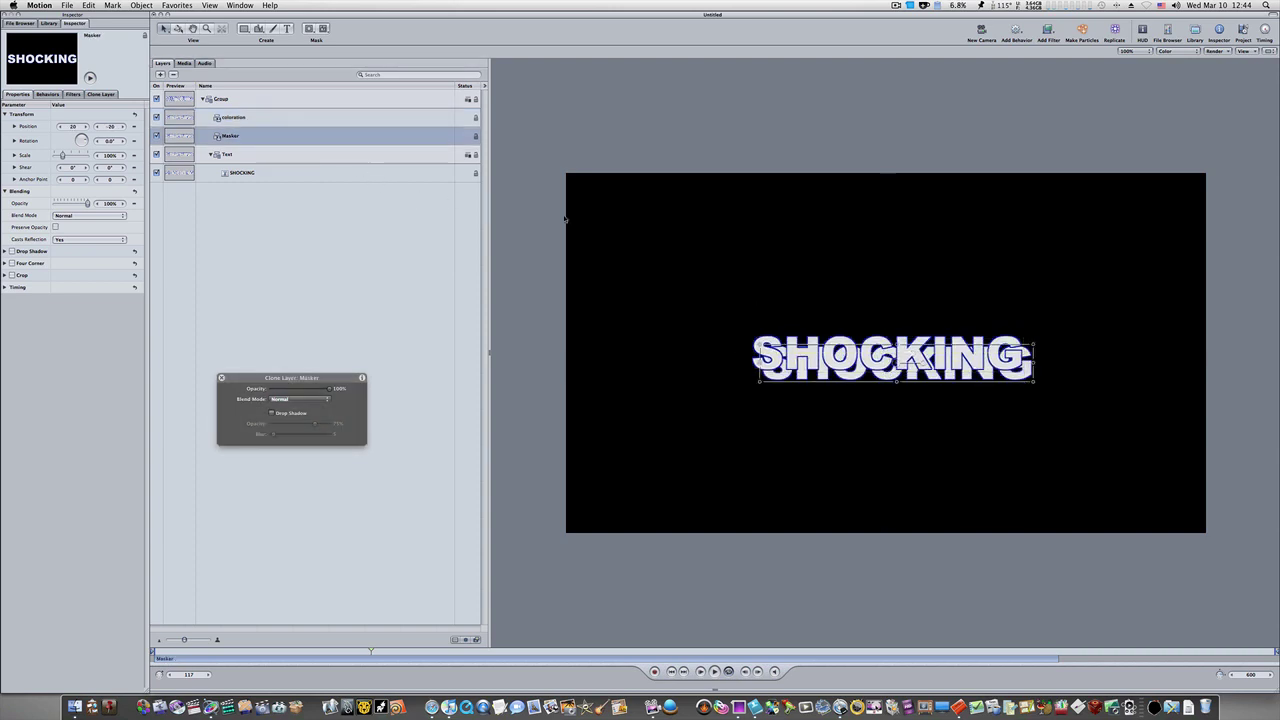
{"action": "left_click_drag", "start_coordinate": [897, 364], "coordinate": [887, 357]}
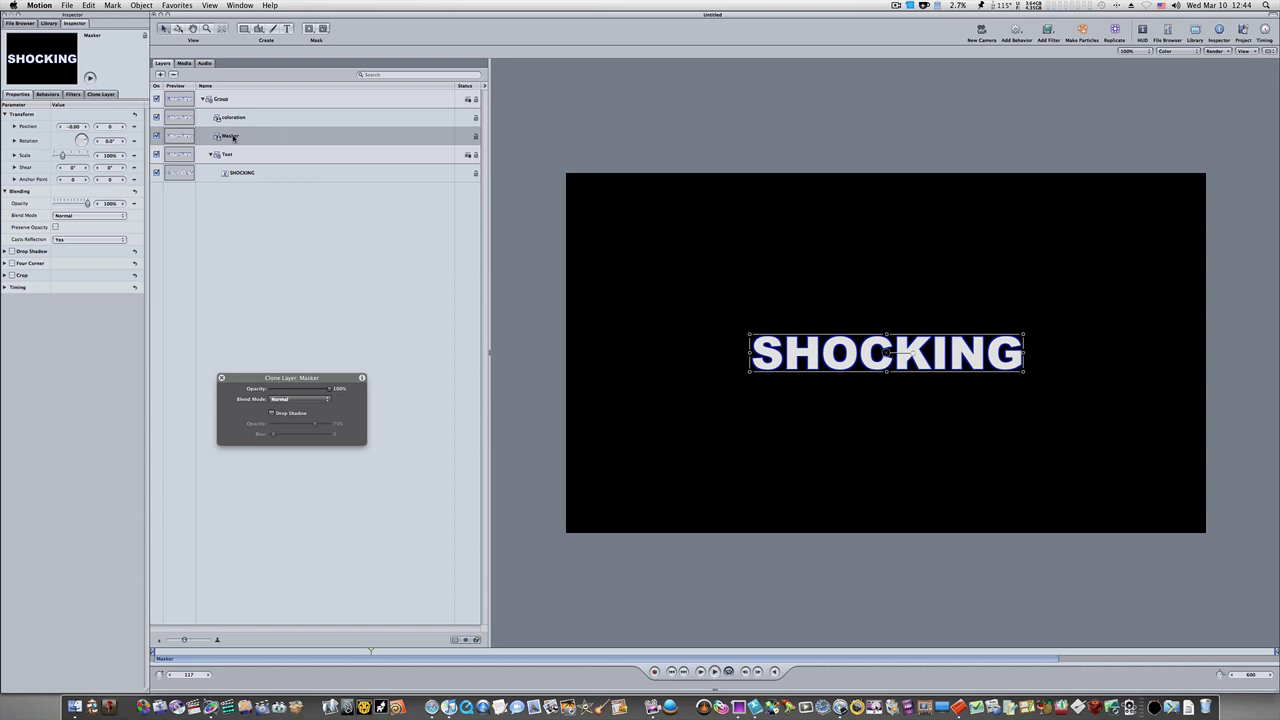
Step: Add a Bloom glow filter to the Masker layer and set its amount to 13
{"action": "left_click", "coordinate": [223, 137]}
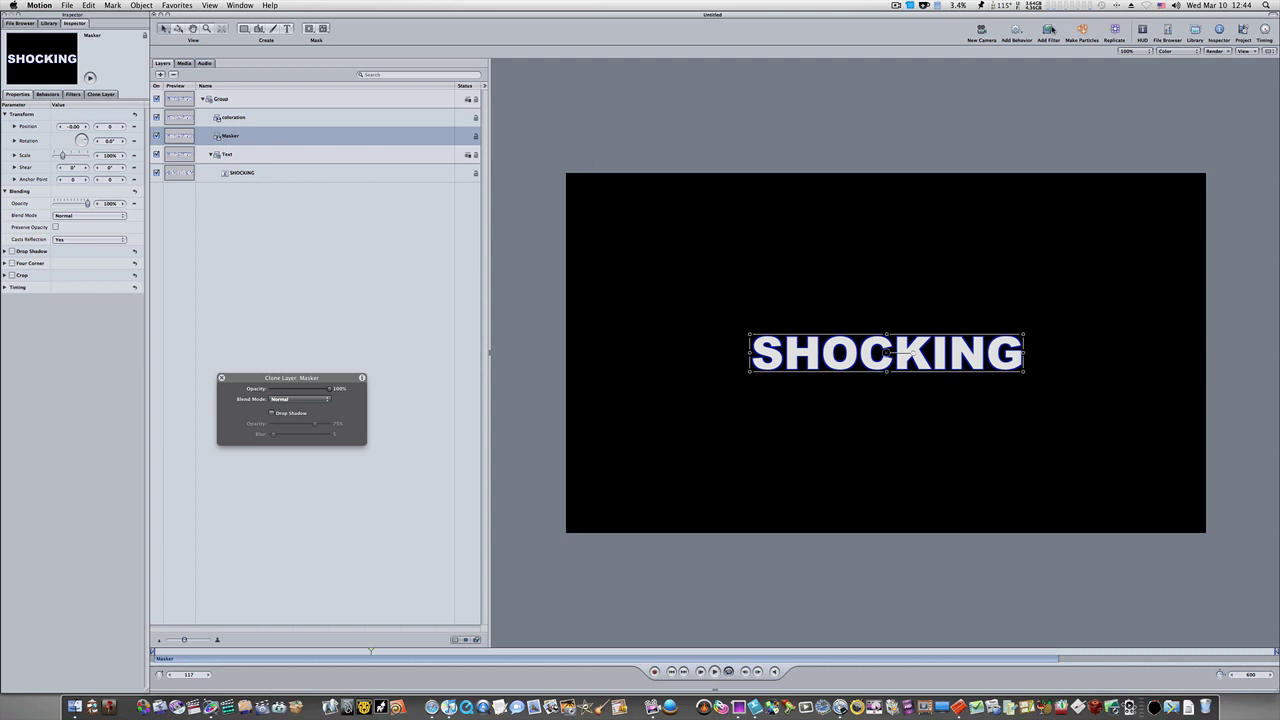
{"action": "left_click", "coordinate": [1047, 30]}
{"action": "mouse_move", "coordinate": [1100, 72]}
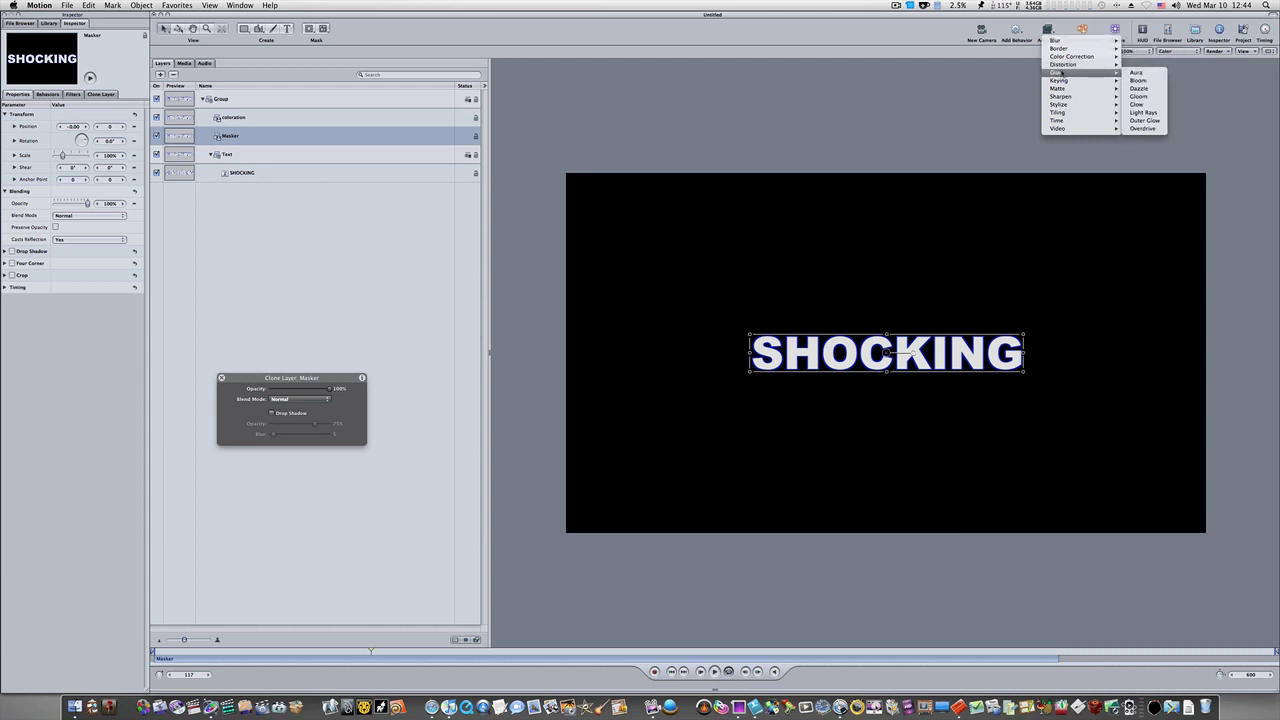
{"action": "left_click", "coordinate": [1155, 80]}
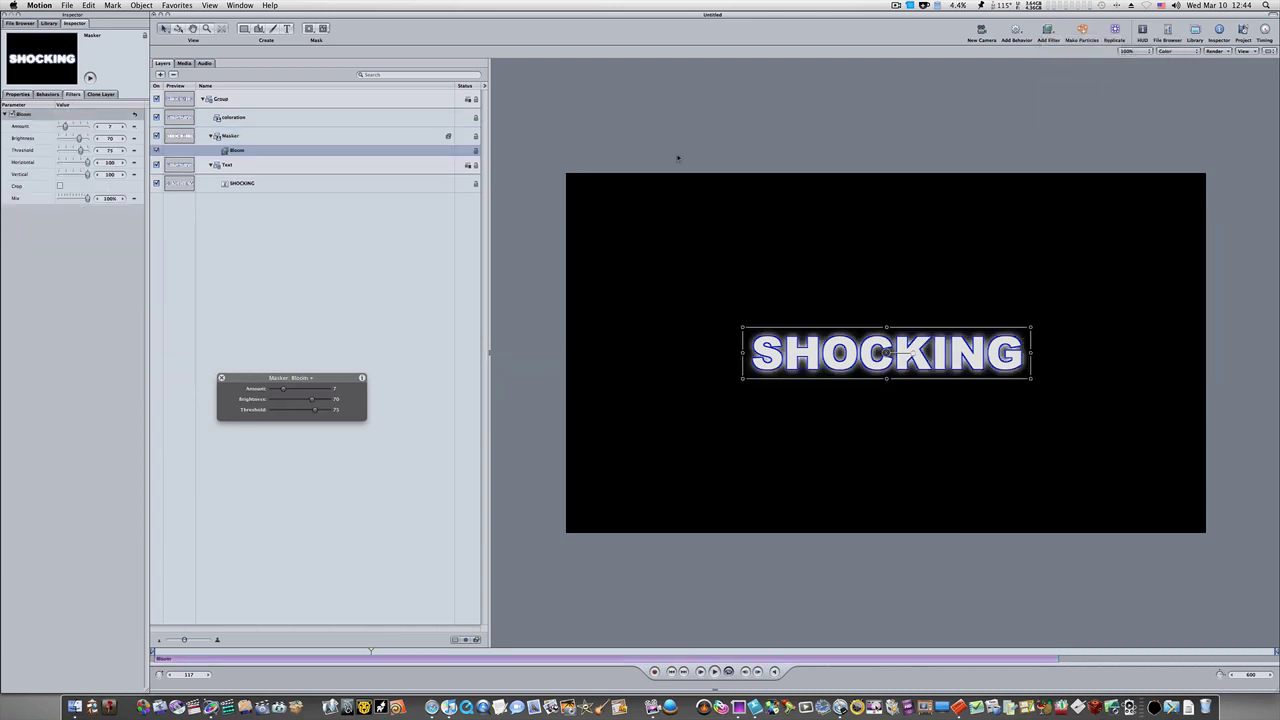
{"action": "left_click", "coordinate": [110, 126]}
{"action": "type", "text": "12"}
{"action": "key", "text": "Return"}
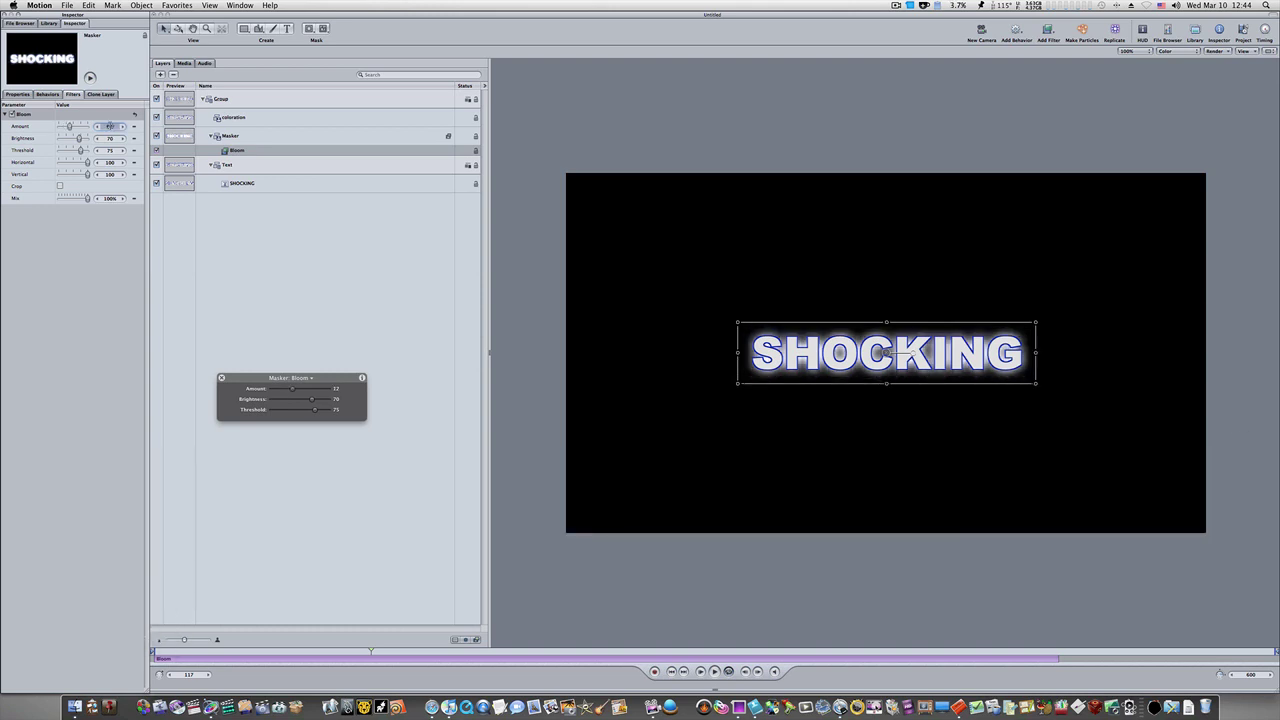
{"action": "type", "text": "13"}
{"action": "key", "text": "Return"}
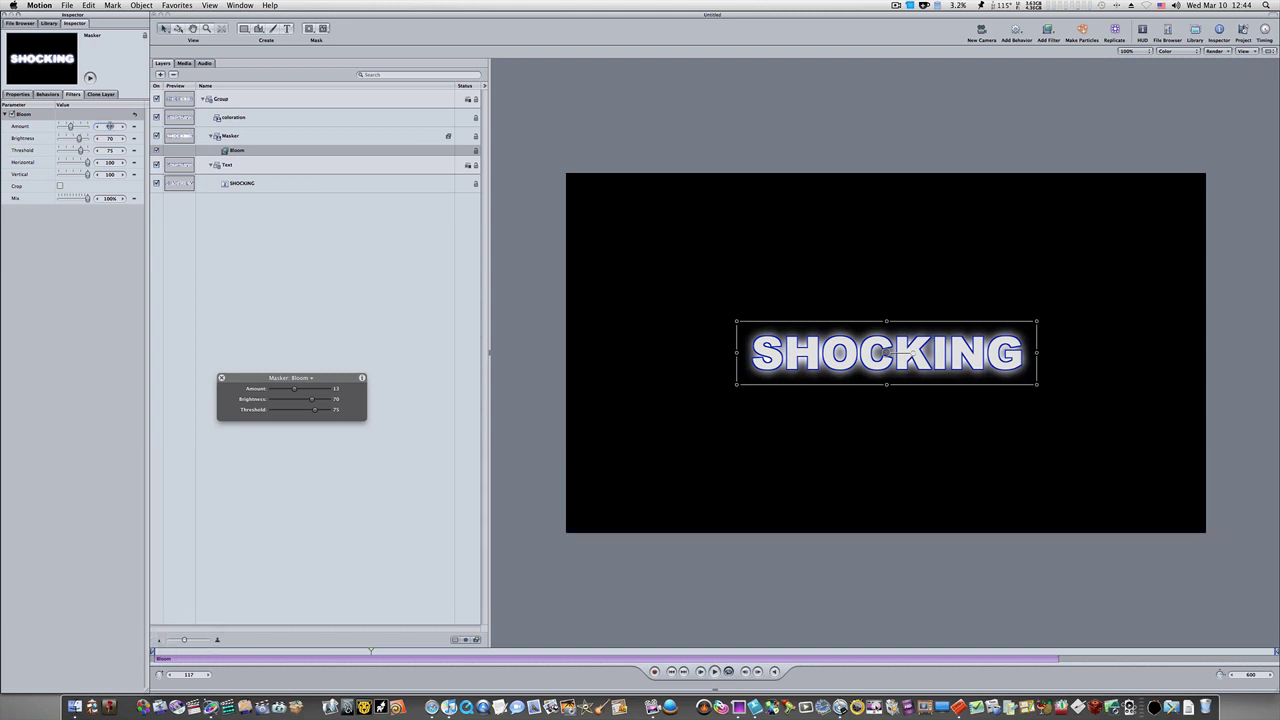
Step: Add a Color Reduce color correction filter to the coloration layer and reduce it to 3 colors
{"action": "left_click", "coordinate": [223, 119]}
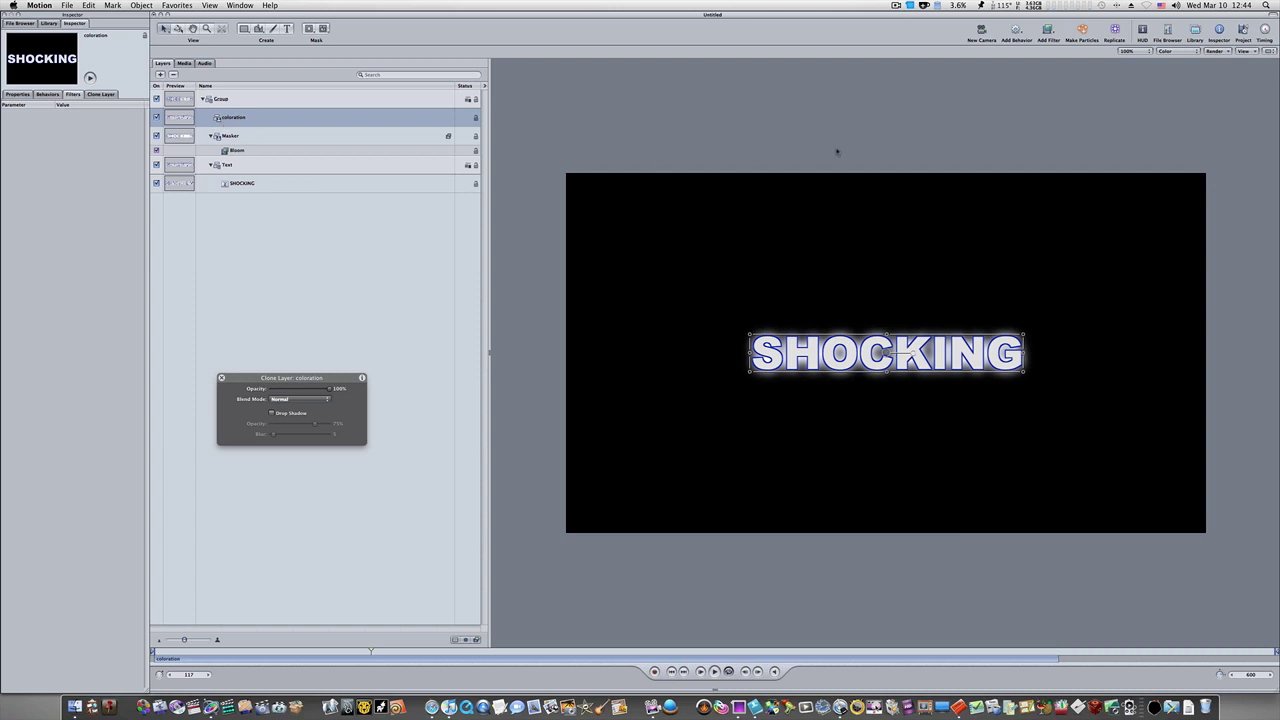
{"action": "left_click", "coordinate": [1047, 33]}
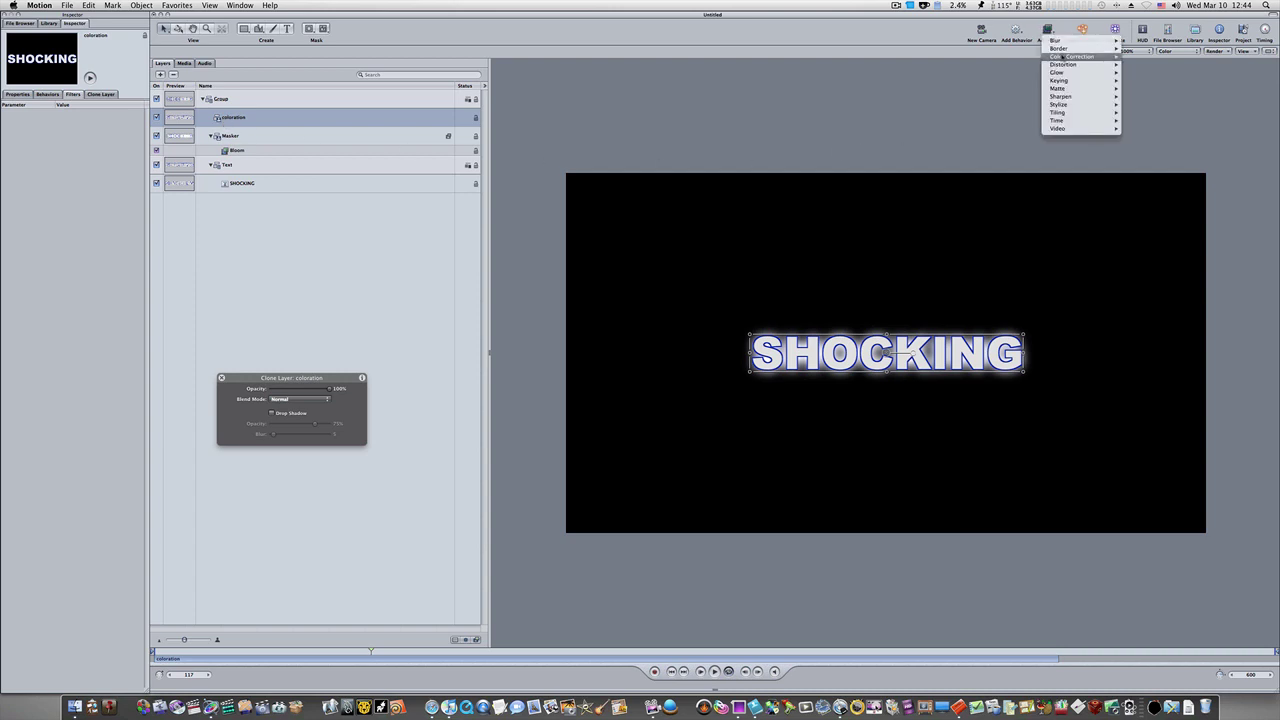
{"action": "mouse_move", "coordinate": [1075, 56]}
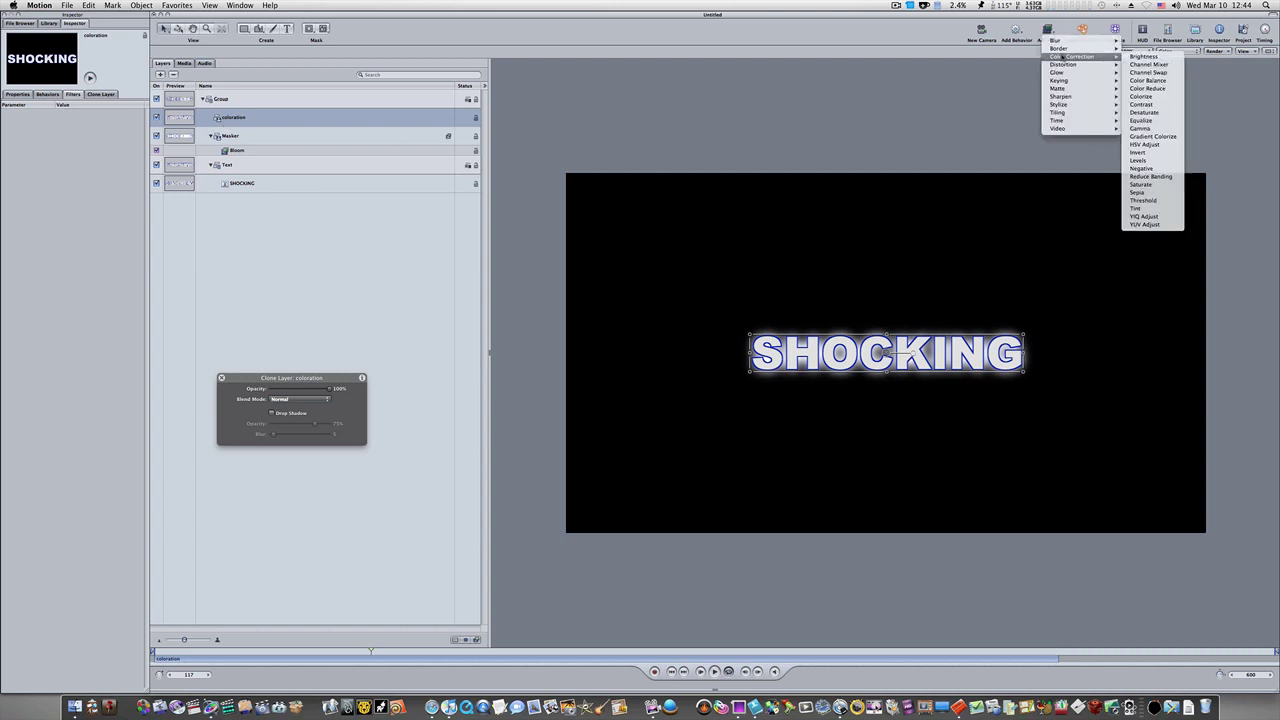
{"action": "left_click", "coordinate": [1148, 89]}
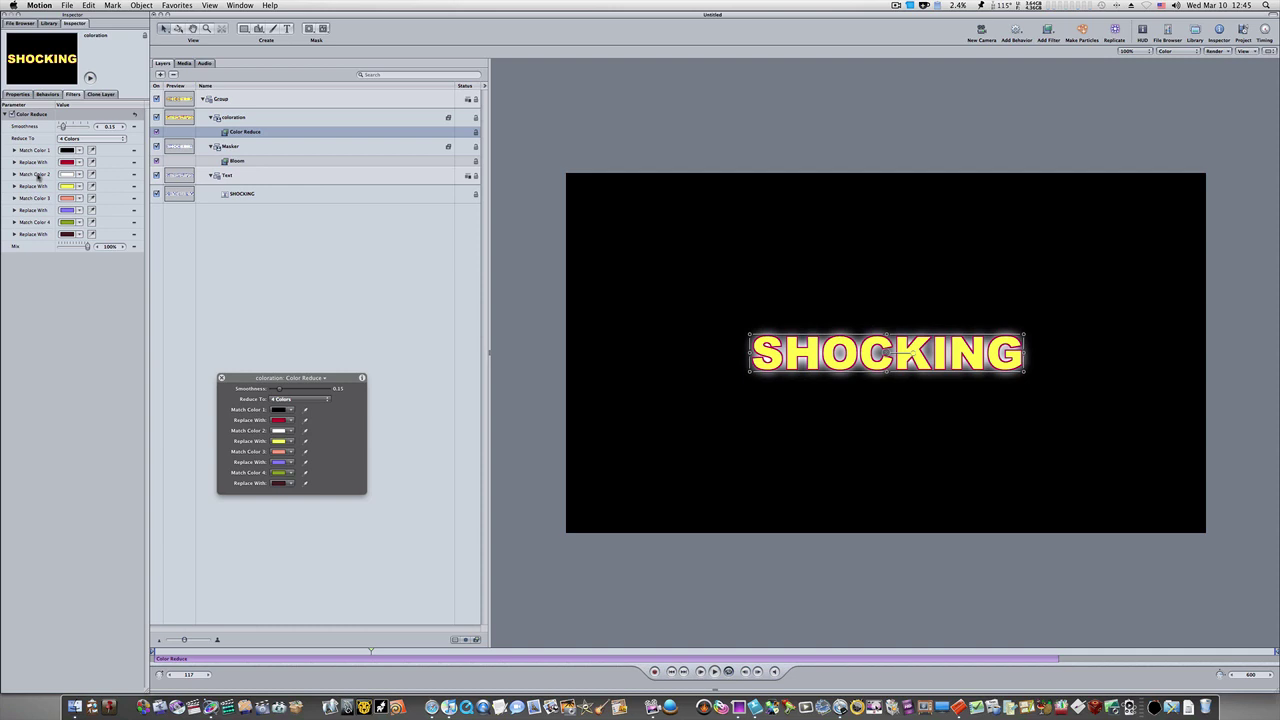
{"action": "left_click", "coordinate": [100, 141]}
{"action": "left_click", "coordinate": [98, 131]}
Step: Change the Color Reduce filter's replacement for Match Color 1 to black
{"action": "left_click", "coordinate": [67, 162]}
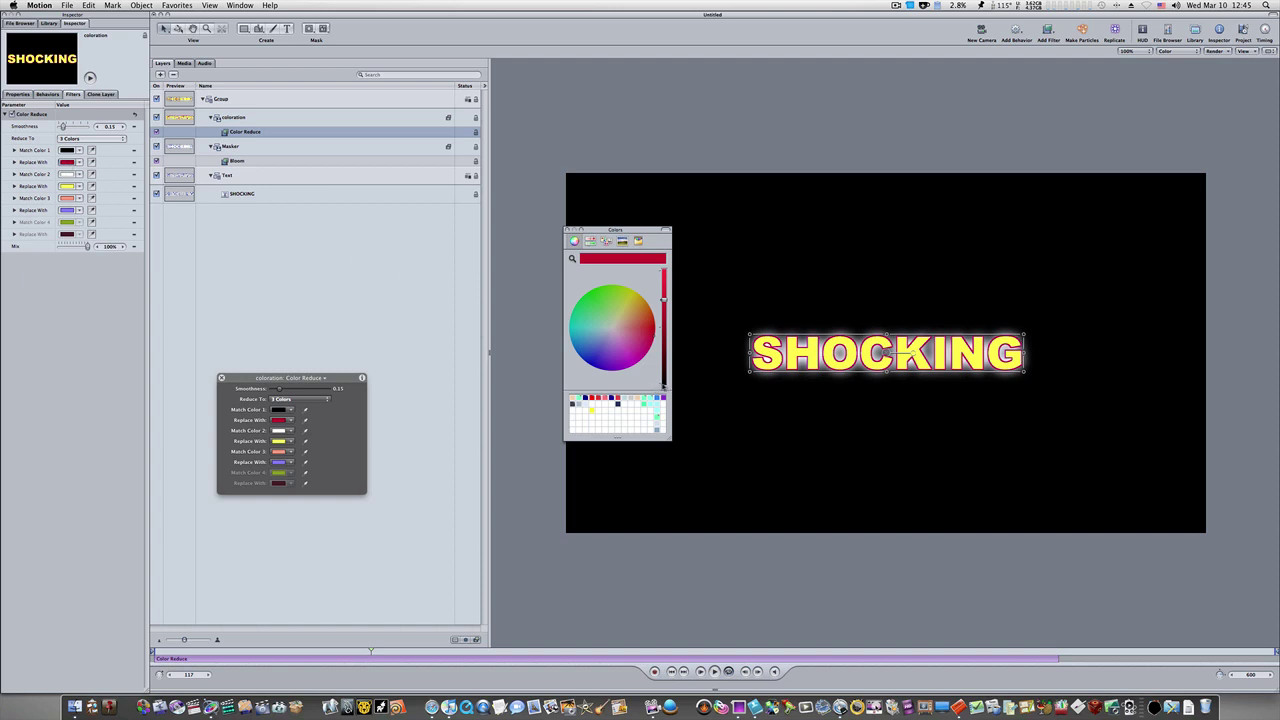
{"action": "left_click", "coordinate": [663, 385]}
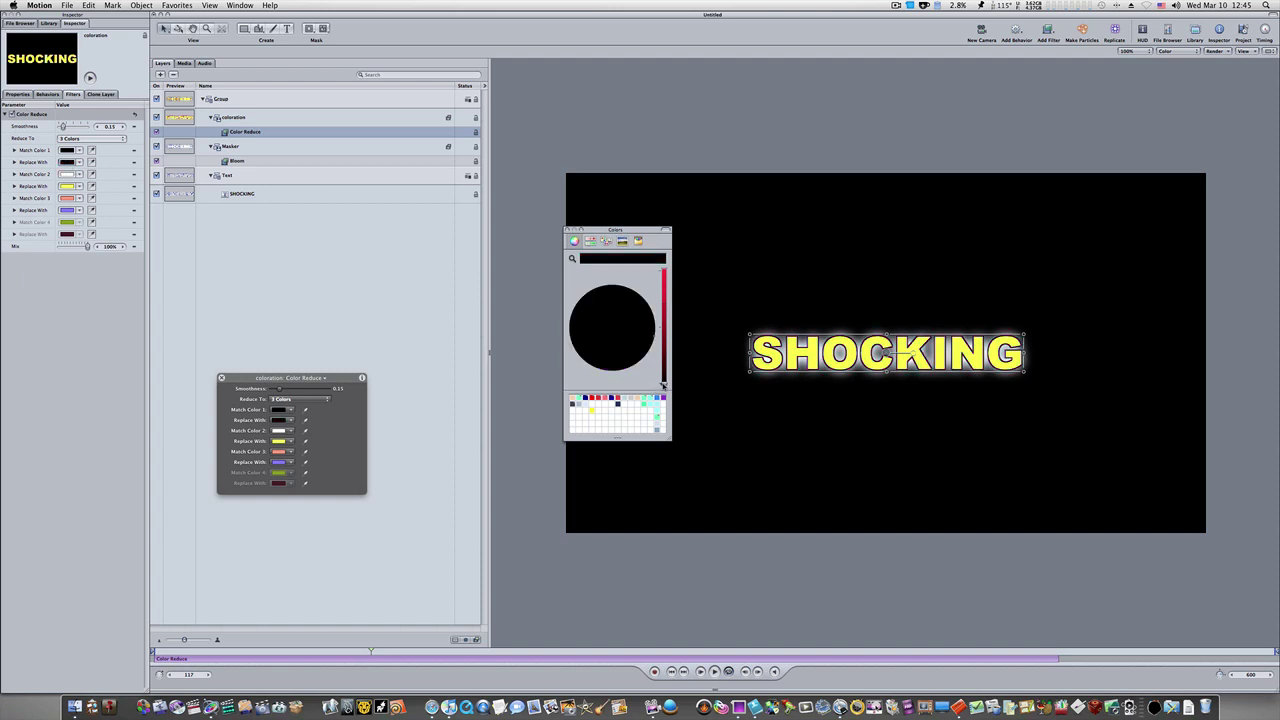
{"action": "left_click", "coordinate": [567, 230]}
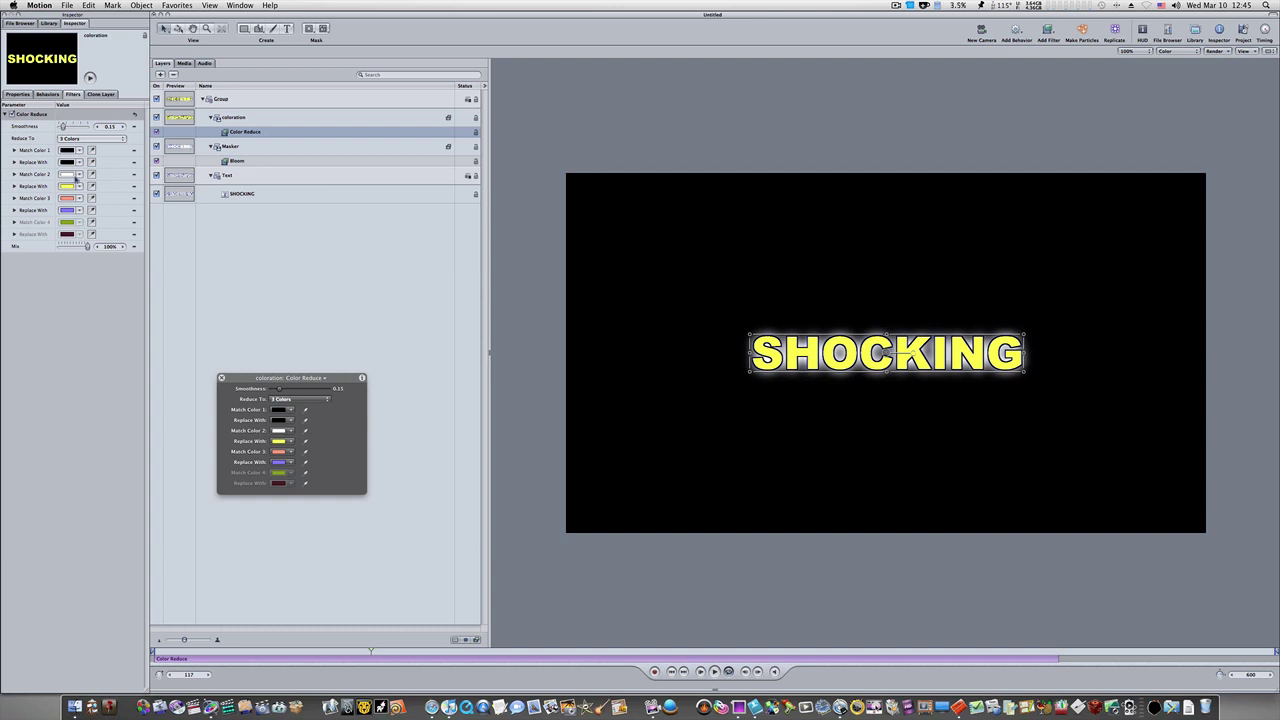
Step: Set the replacement for Match Color 2 to pale cyan, with red 0.75, green 1 and blue 1
{"action": "left_click", "coordinate": [14, 187]}
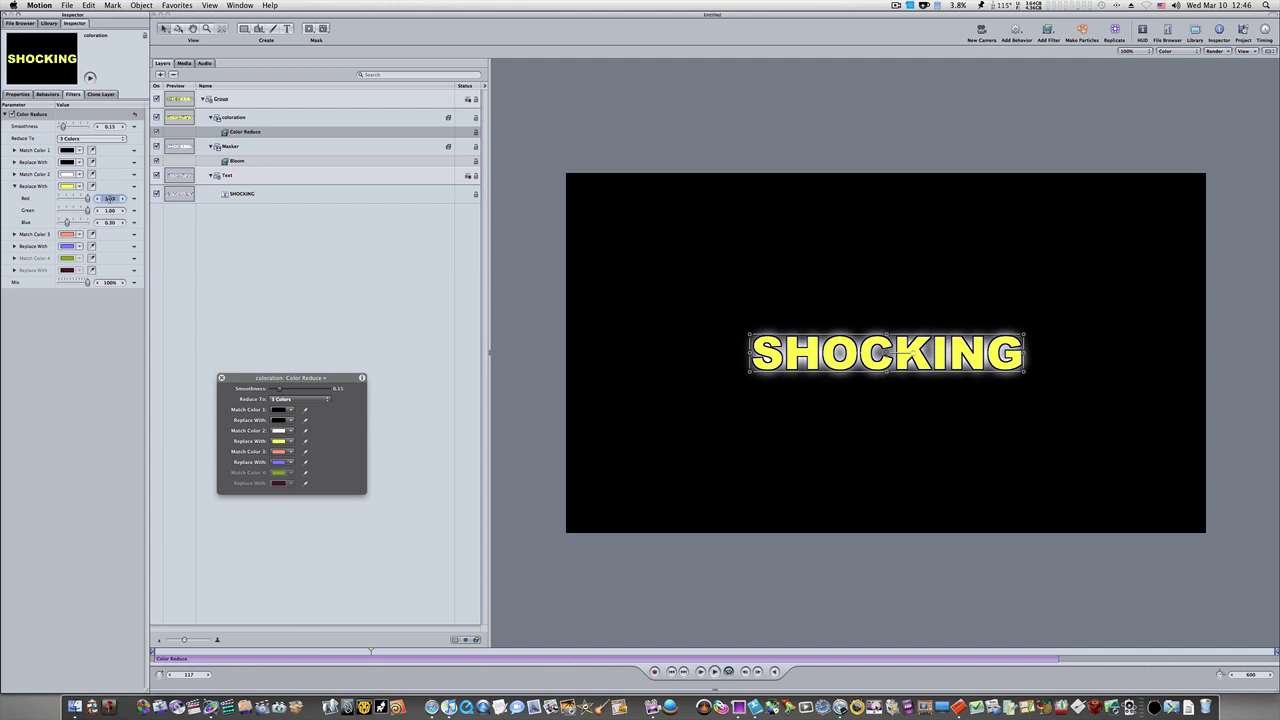
{"action": "type", "text": "0.75"}
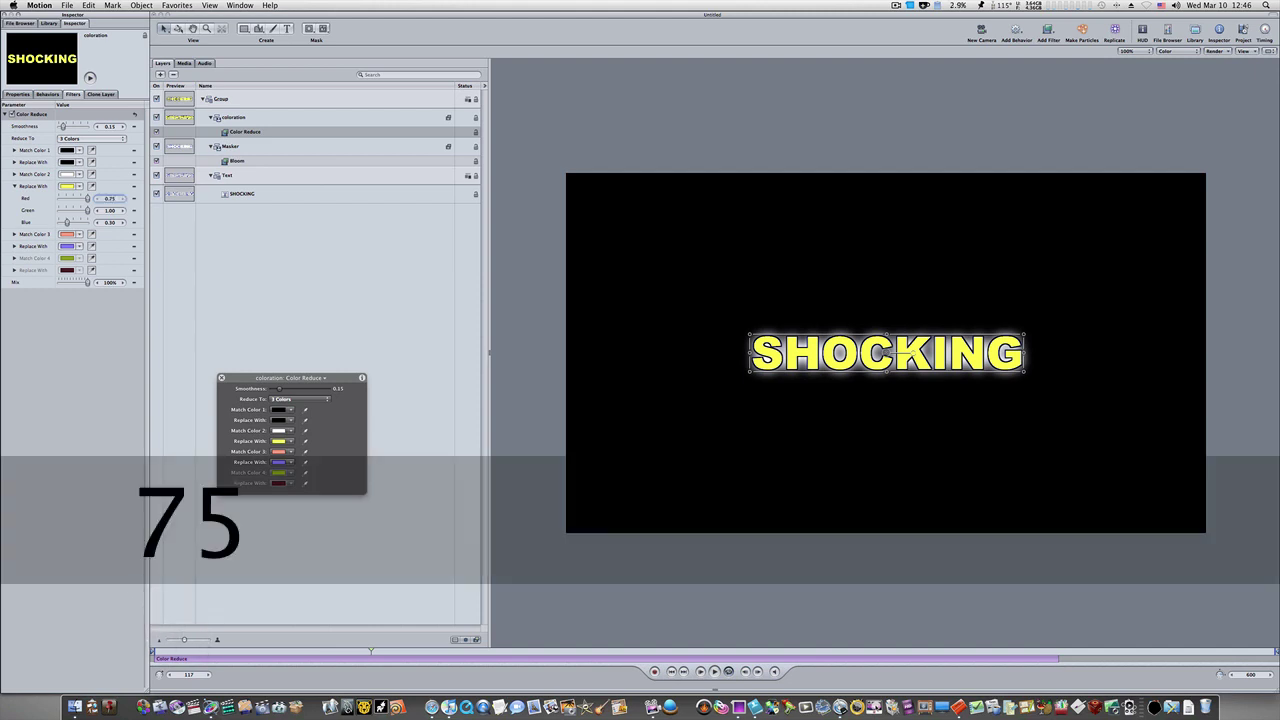
{"action": "key", "text": "Tab"}
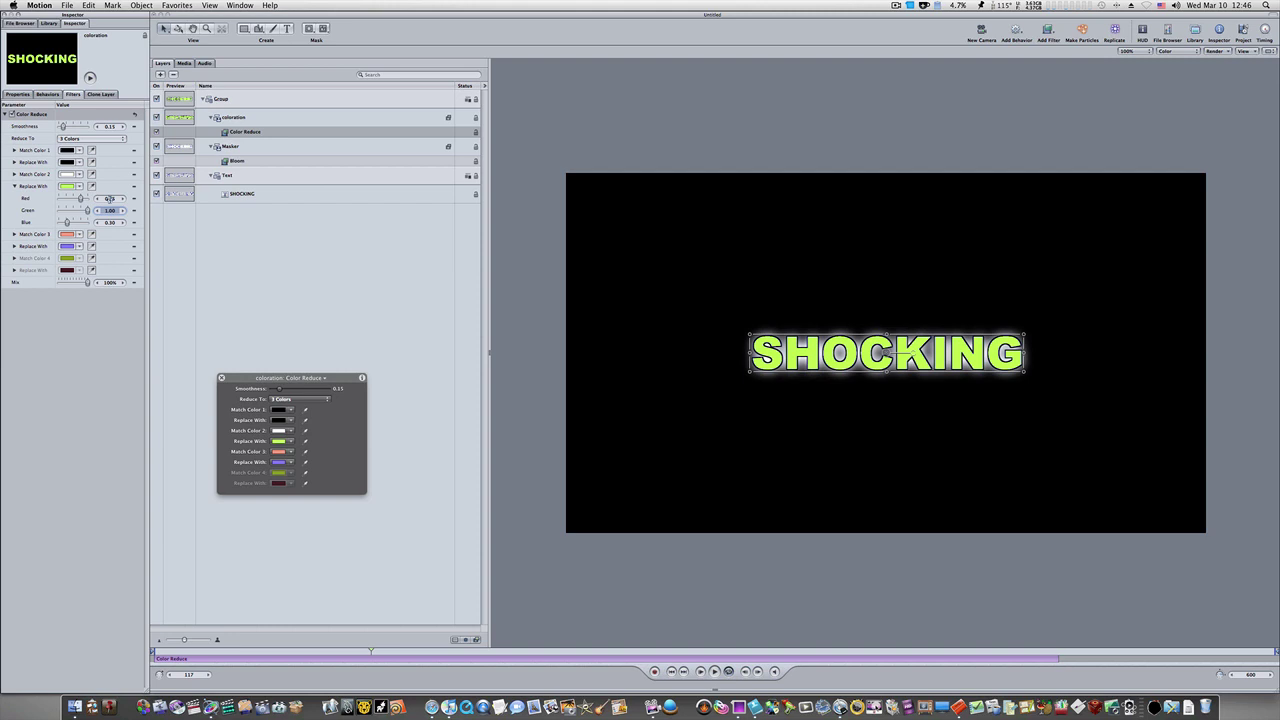
{"action": "type", "text": "1"}
{"action": "key", "text": "Tab"}
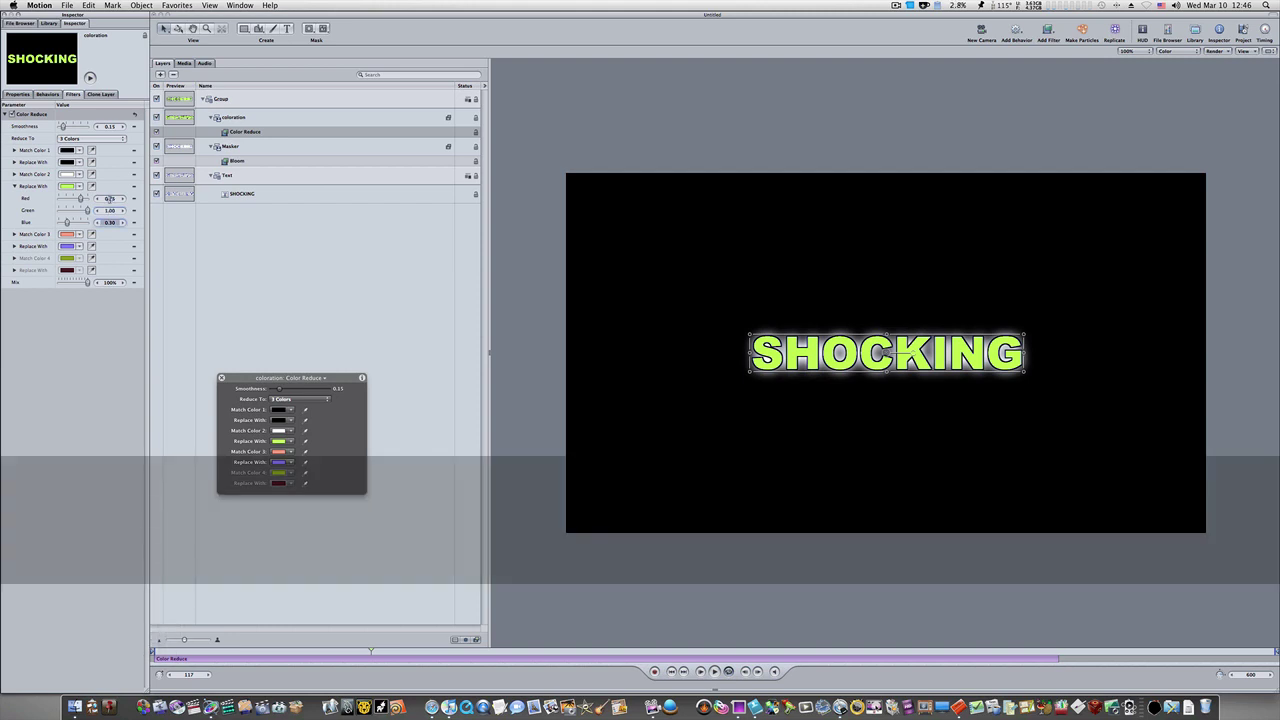
{"action": "type", "text": "1"}
{"action": "key", "text": "Tab"}
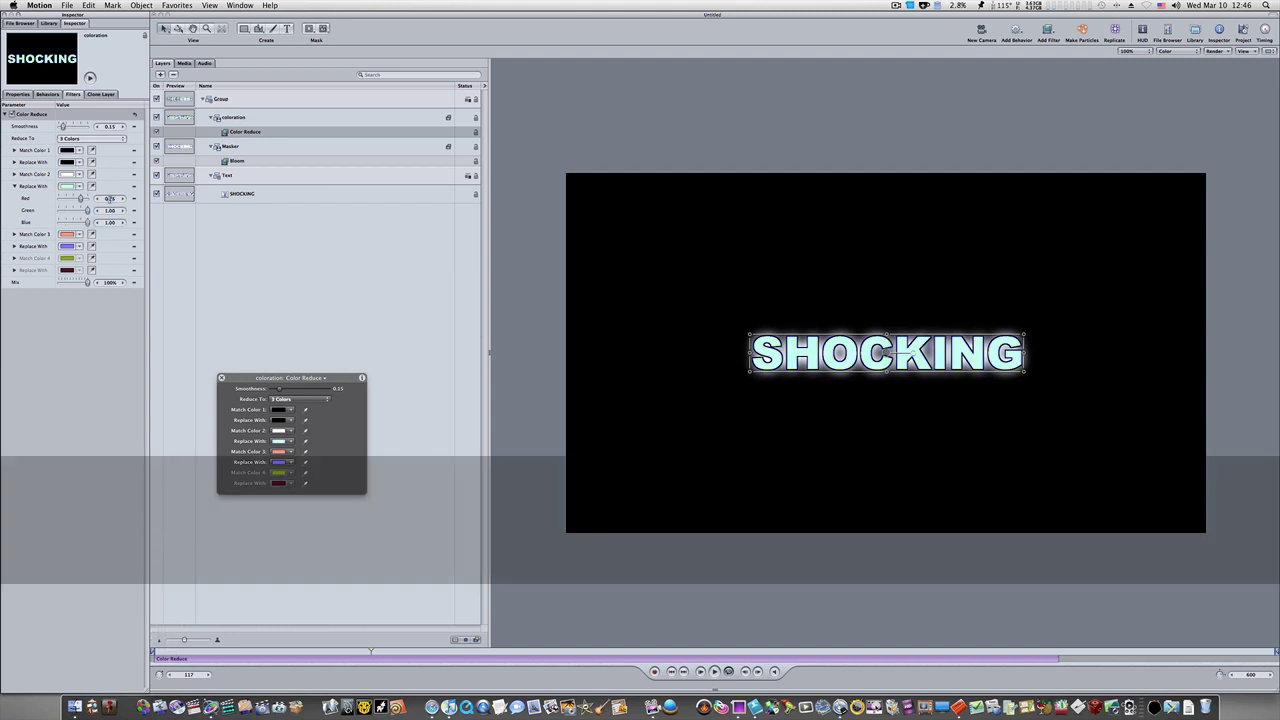
{"action": "left_click", "coordinate": [15, 187]}
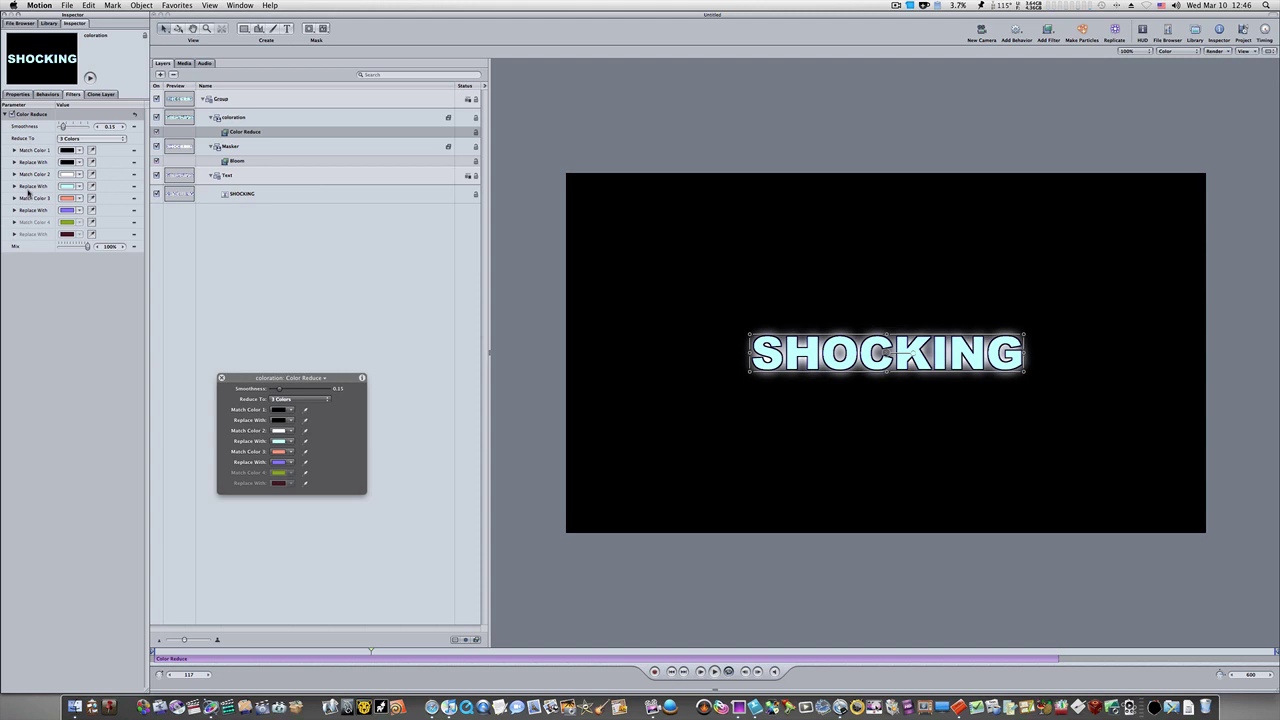
Step: Set Match Color 3 to pure blue, with red 0, green 0 and blue 1
{"action": "left_click", "coordinate": [15, 198]}
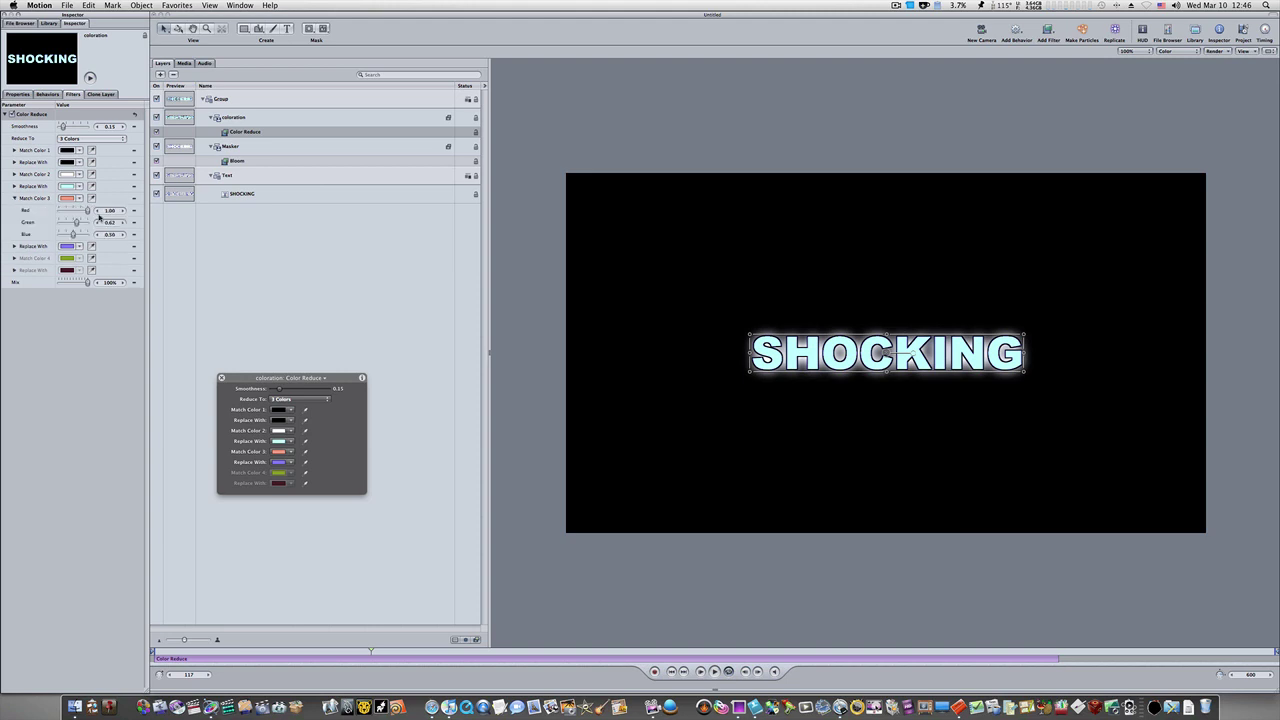
{"action": "double_click", "coordinate": [110, 211]}
{"action": "type", "text": "0"}
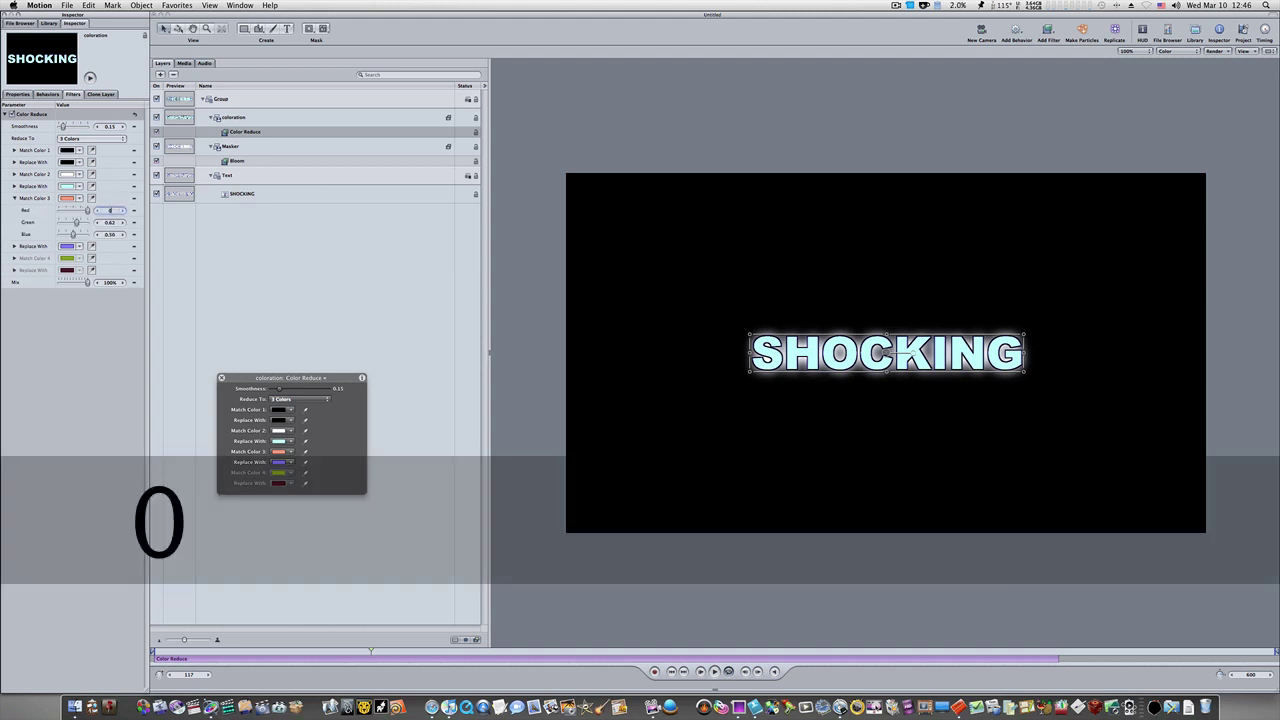
{"action": "key", "text": "Tab"}
{"action": "type", "text": "0"}
{"action": "key", "text": "Tab"}
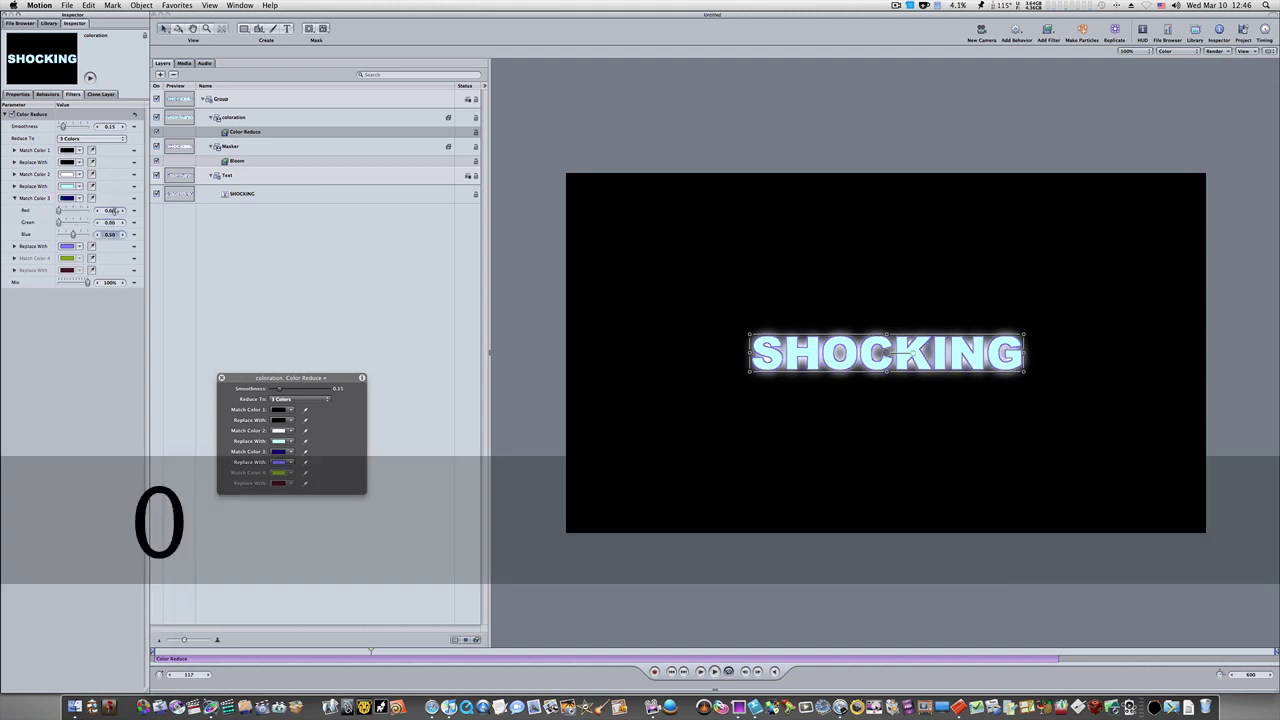
{"action": "type", "text": "1"}
{"action": "key", "text": "Return"}
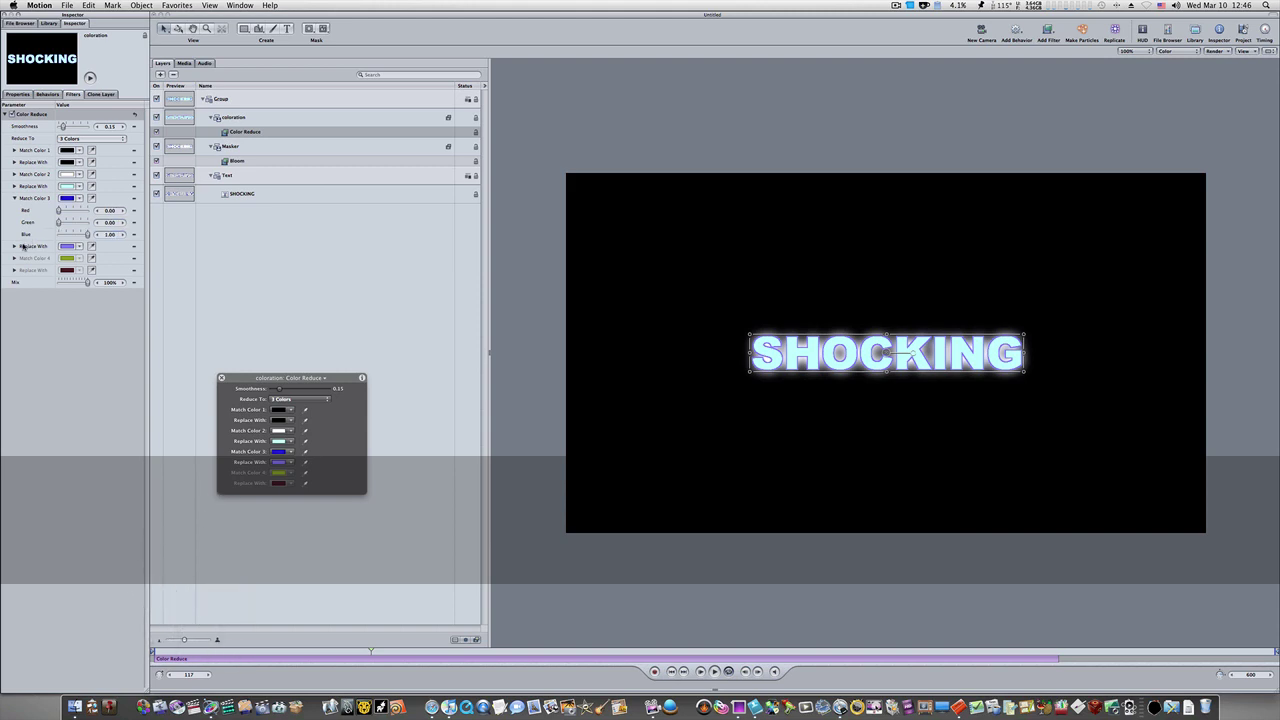
Step: Make the replacement for Match Color 3 pure blue by setting its red and green to 0
{"action": "left_click", "coordinate": [16, 247]}
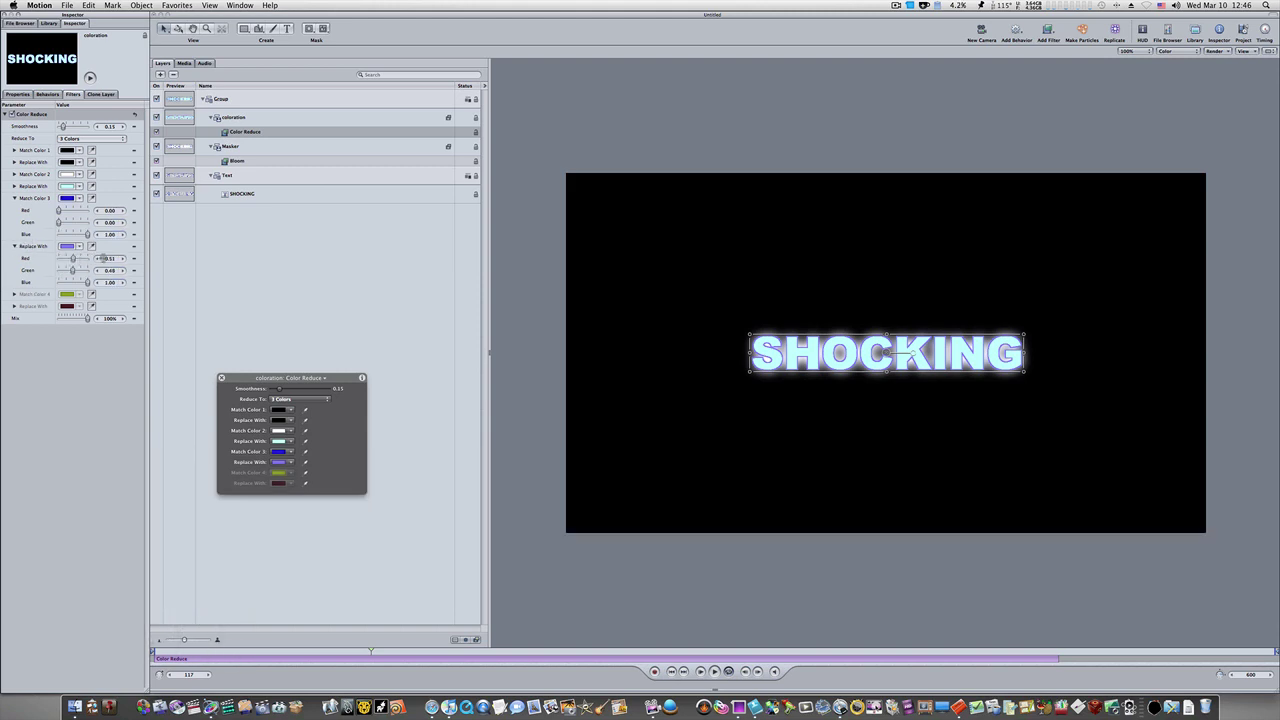
{"action": "key", "text": "Tab"}
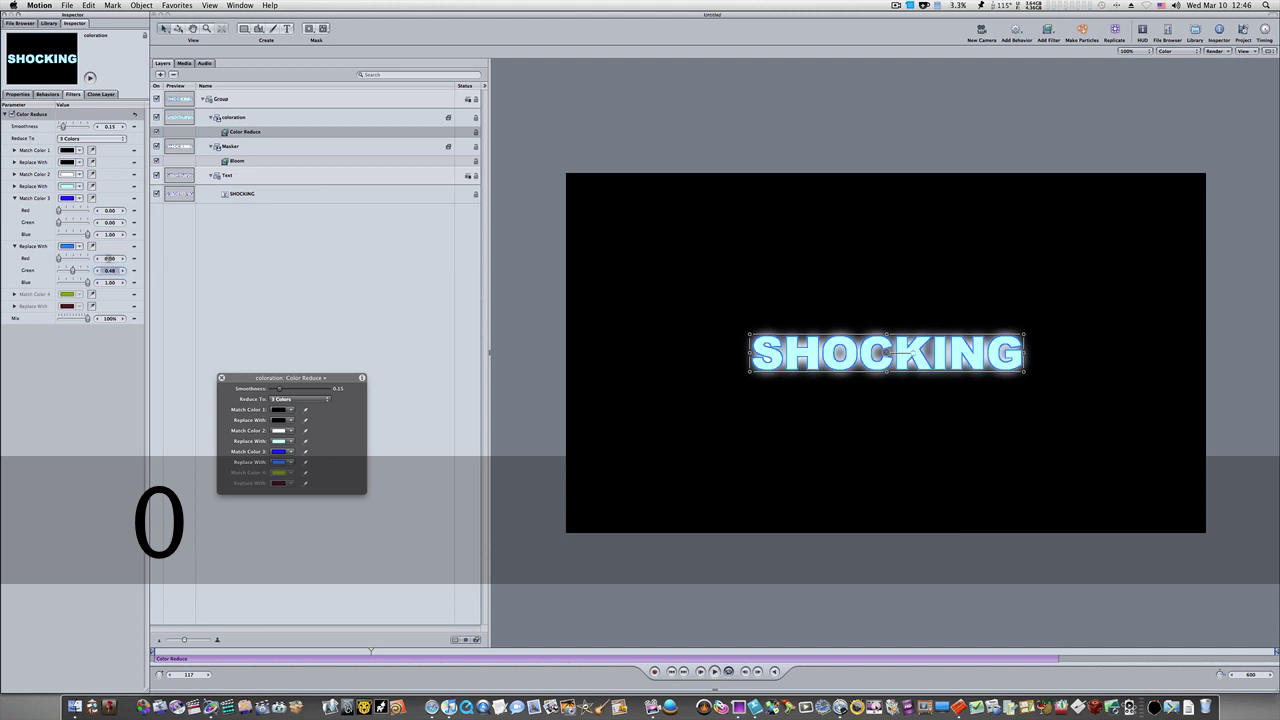
{"action": "type", "text": "00"}
{"action": "key", "text": "Tab"}
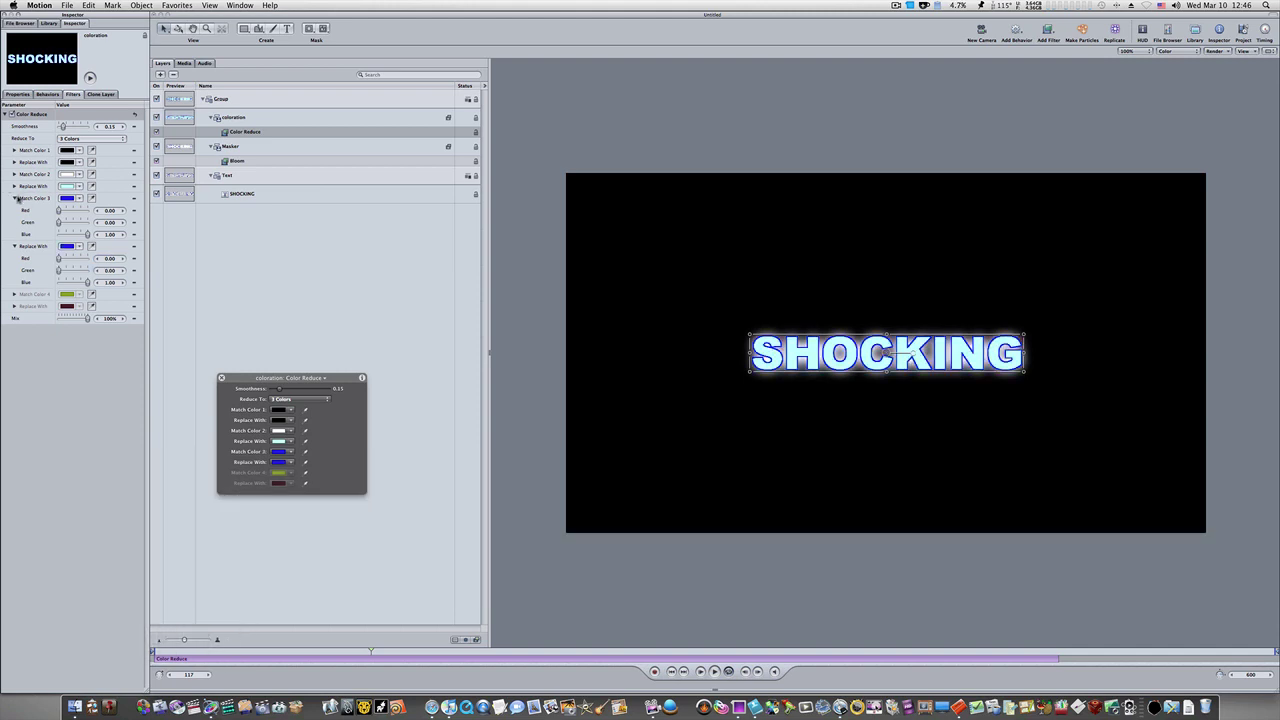
Step: Collapse the Match Color 3 settings and add a Bloom filter to the coloration layer
{"action": "left_click", "coordinate": [15, 198]}
{"action": "left_click", "coordinate": [15, 210]}
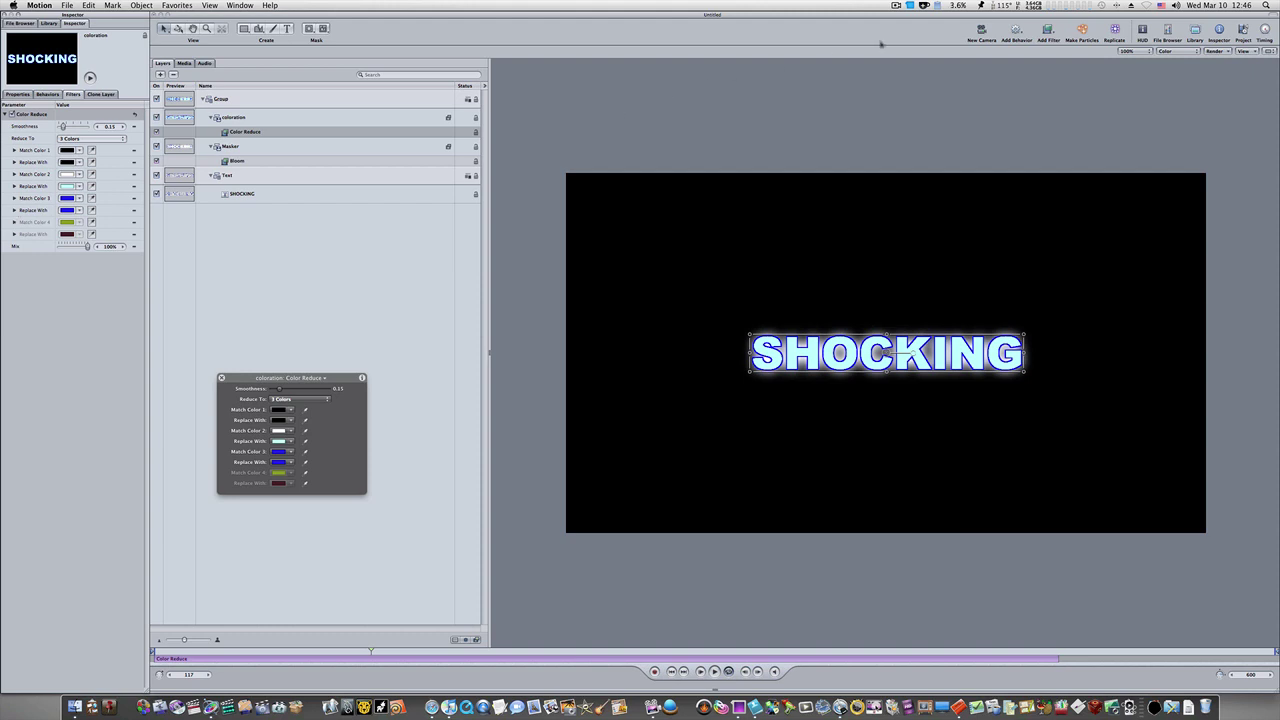
{"action": "left_click", "coordinate": [1049, 30]}
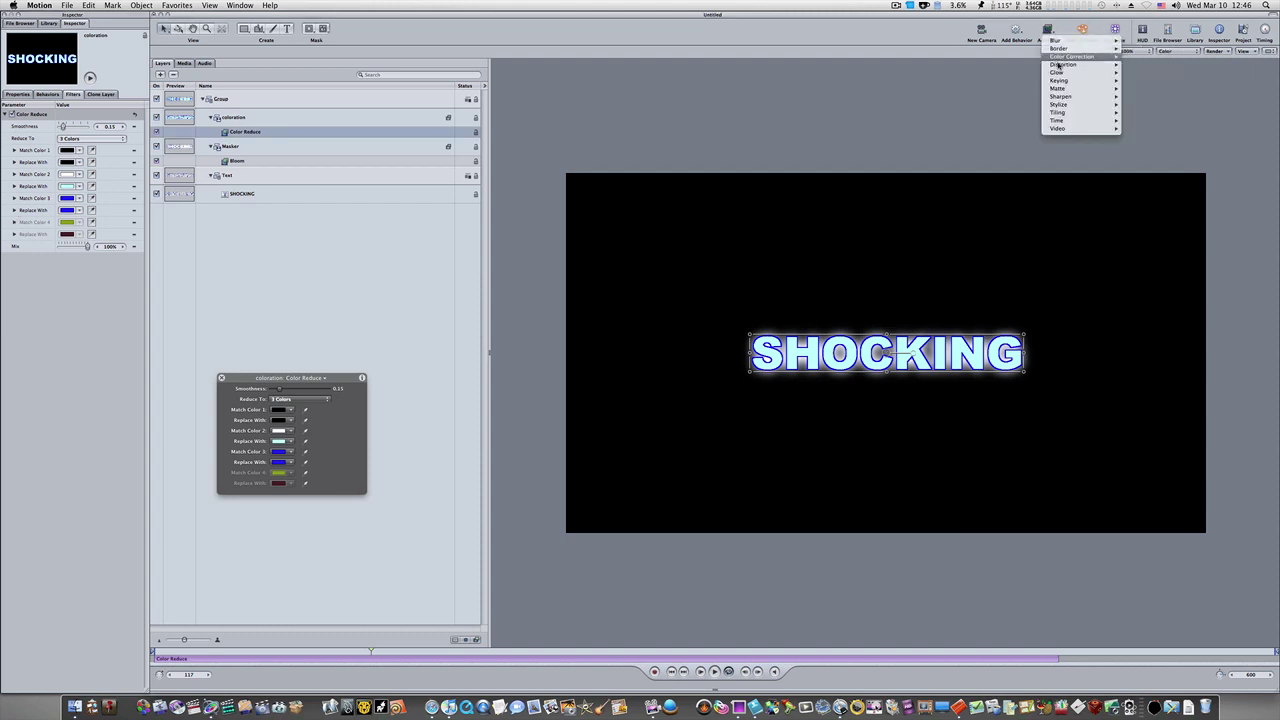
{"action": "mouse_move", "coordinate": [1060, 72]}
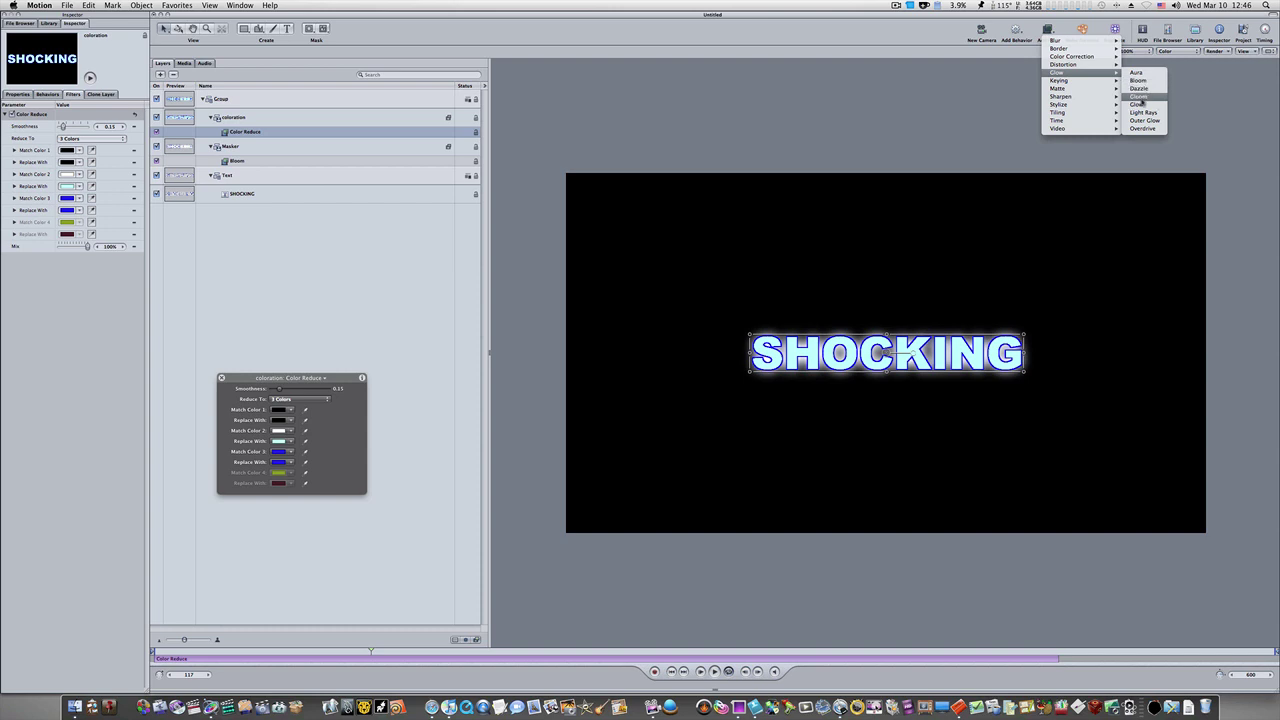
{"action": "left_click", "coordinate": [1138, 80]}
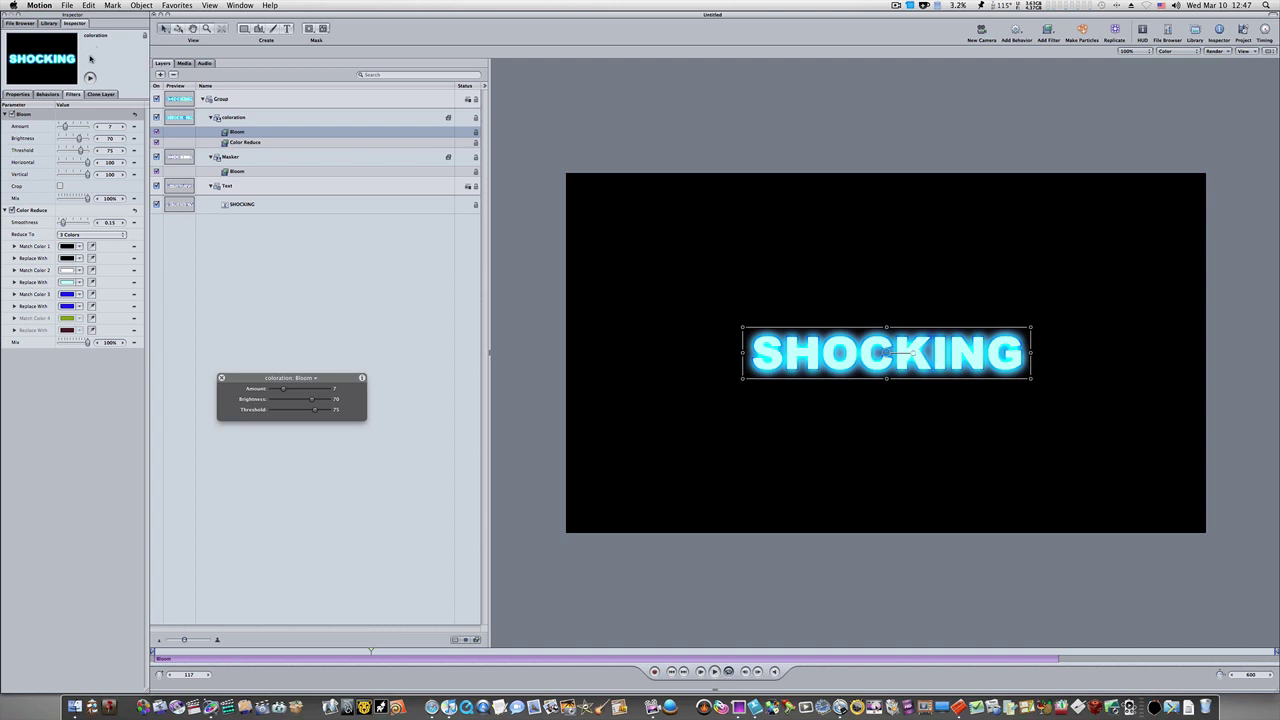
Step: Add a Caustics generator to the project above the coloration layer
{"action": "left_click", "coordinate": [50, 22]}
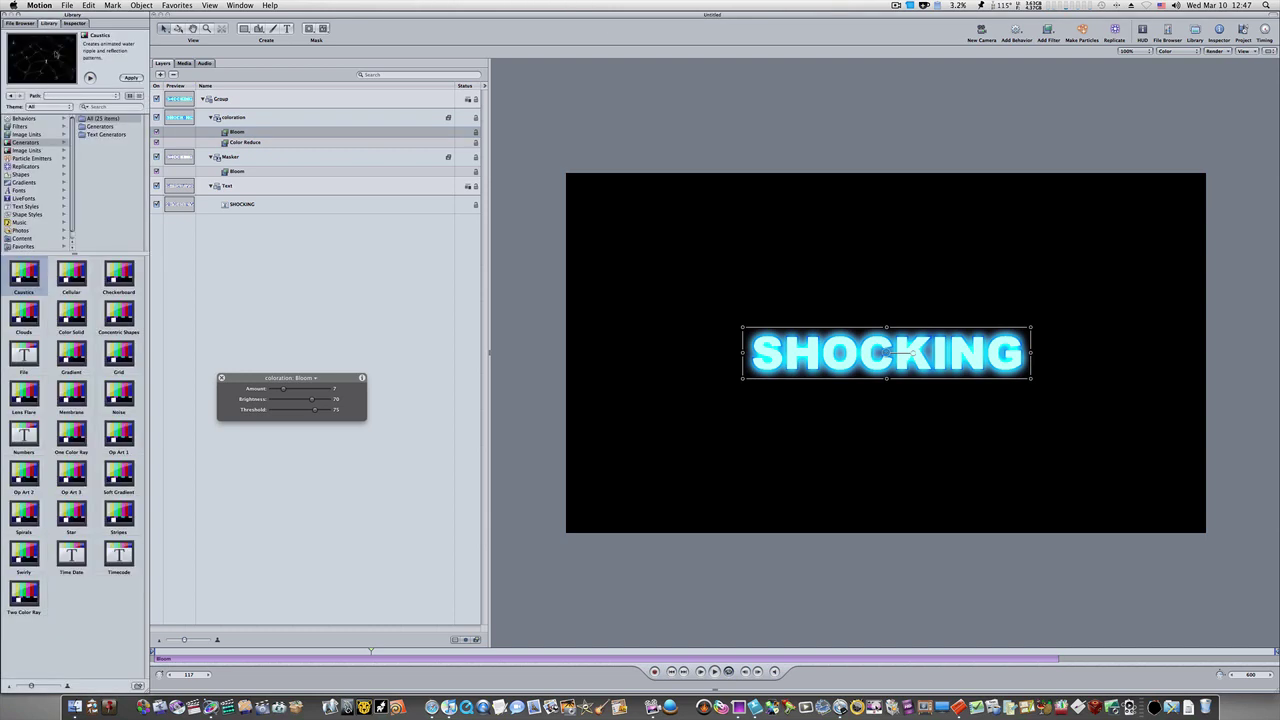
{"action": "left_click", "coordinate": [10, 146]}
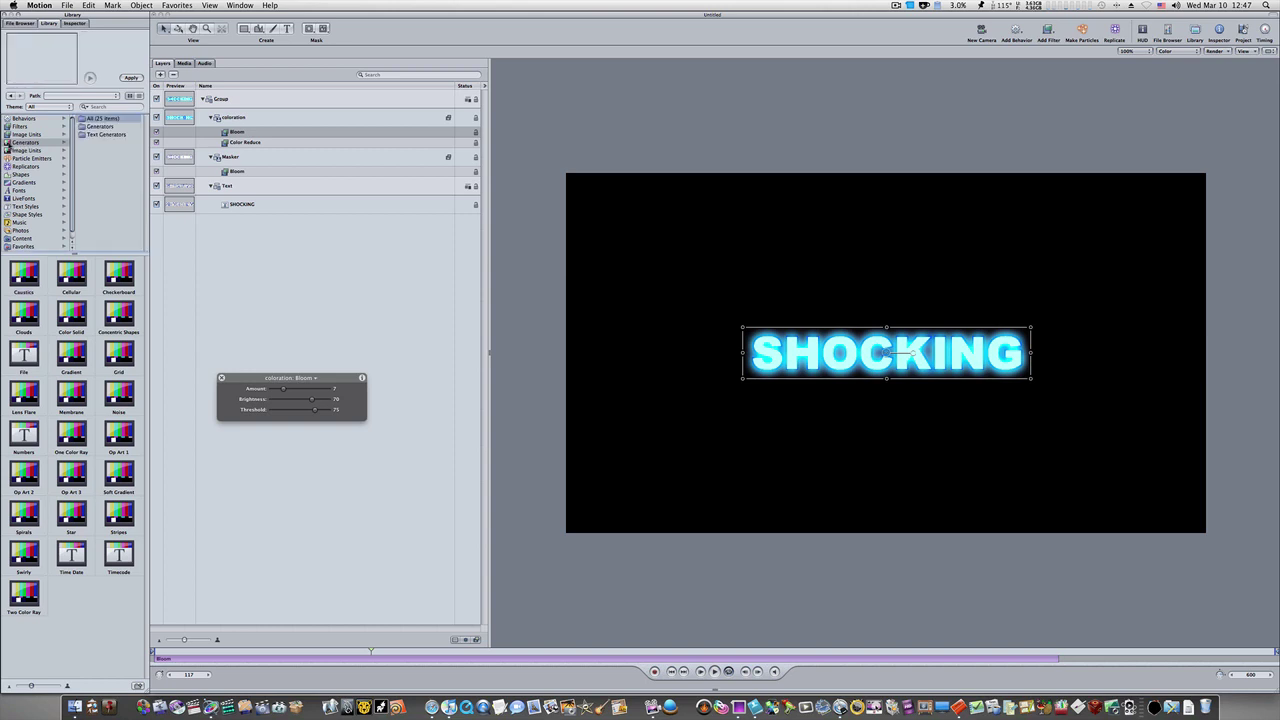
{"action": "left_click", "coordinate": [40, 274]}
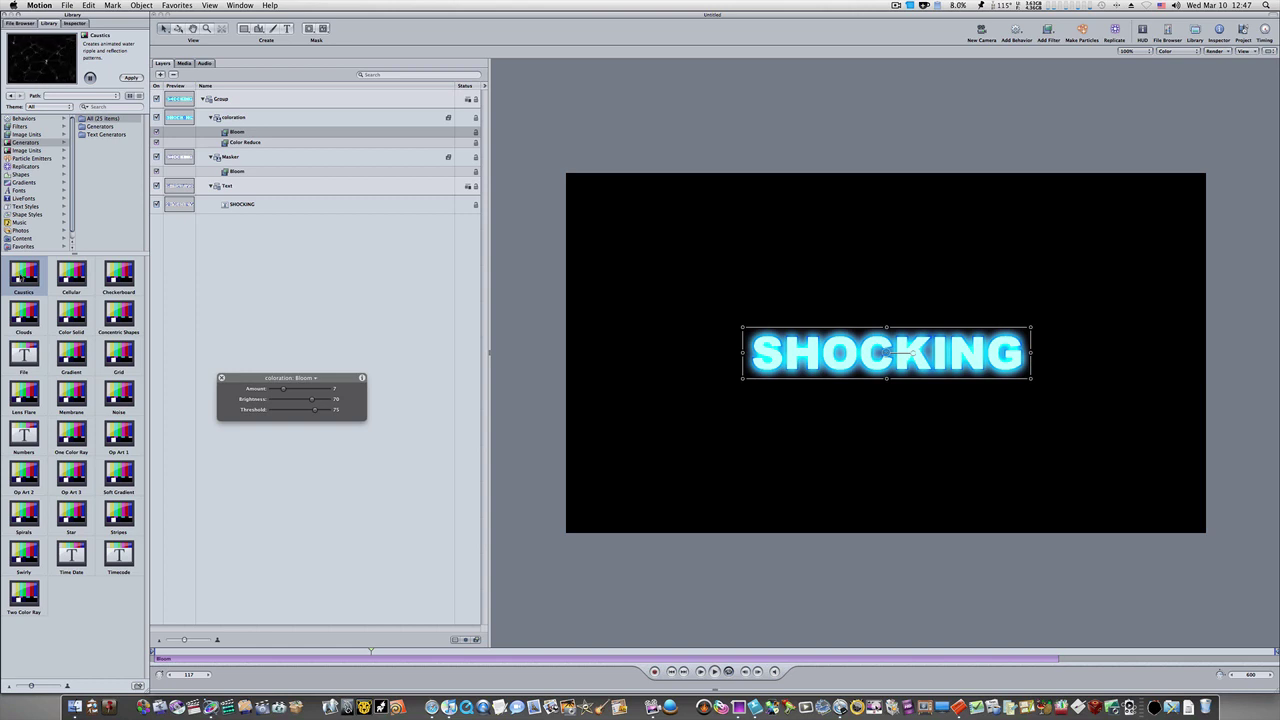
{"action": "left_click", "coordinate": [131, 78]}
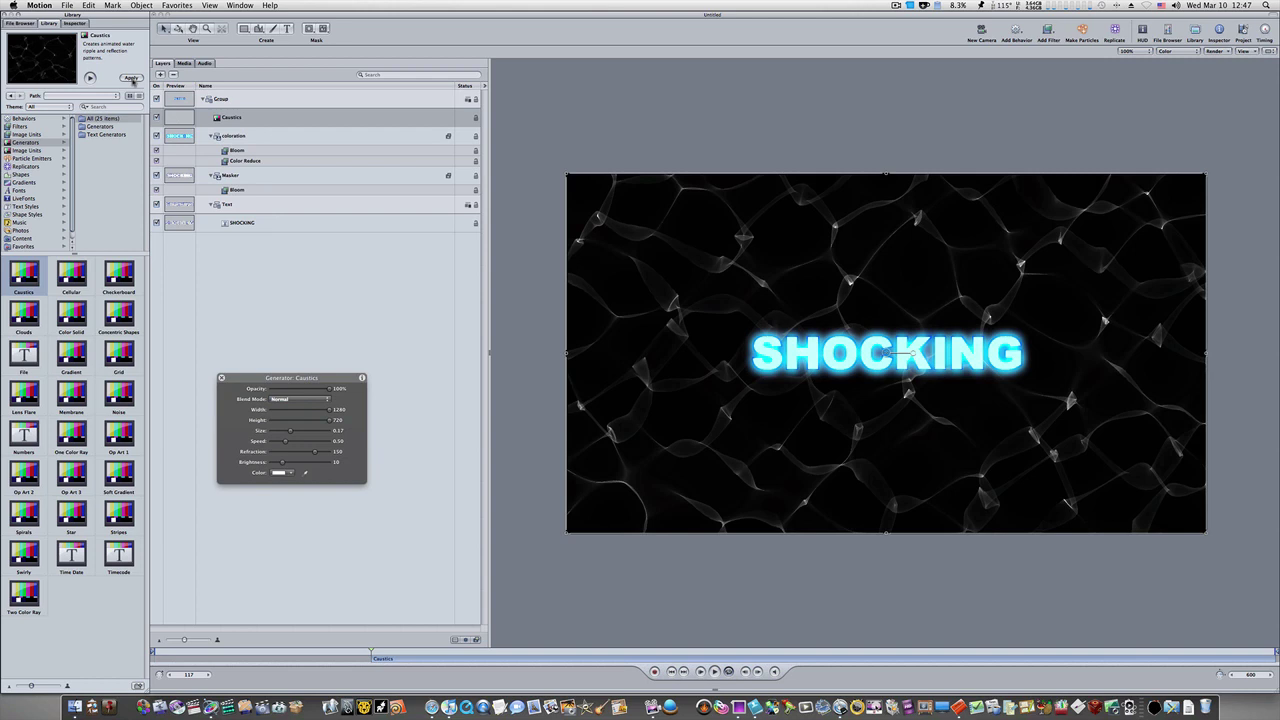
Step: Set the blend mode of the Caustics generator to Add
{"action": "left_click", "coordinate": [74, 23]}
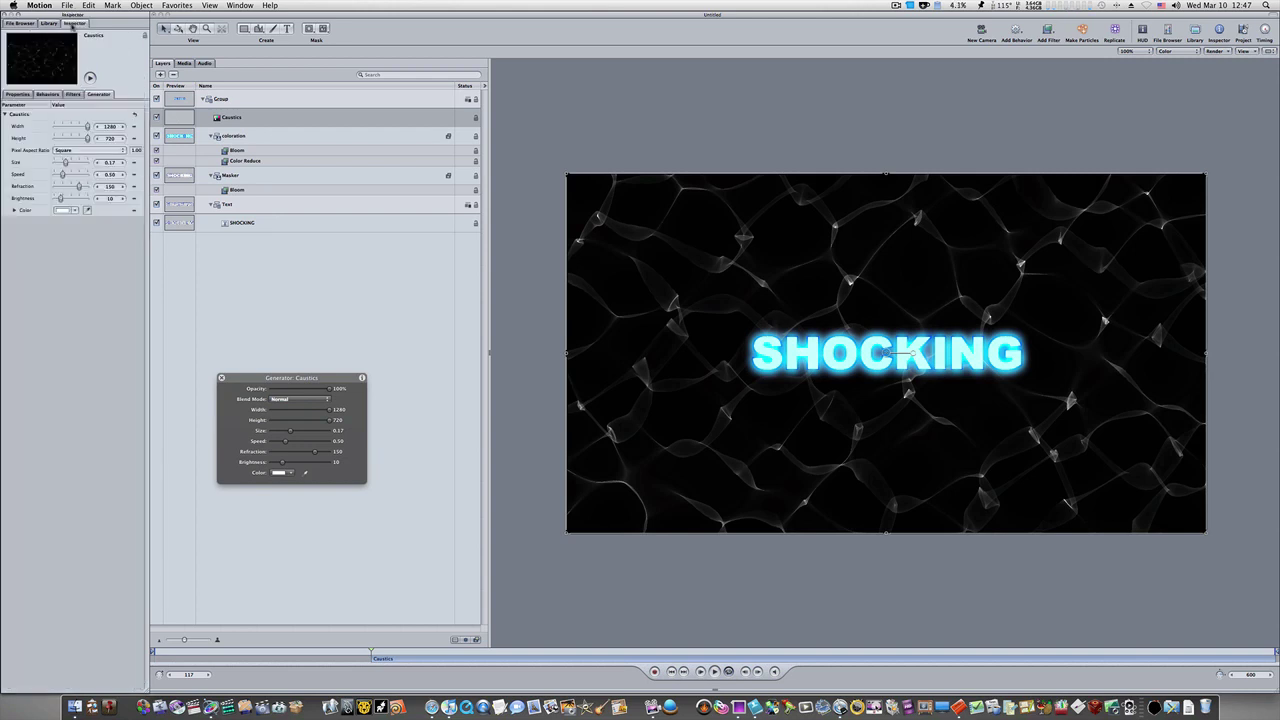
{"action": "left_click", "coordinate": [18, 94]}
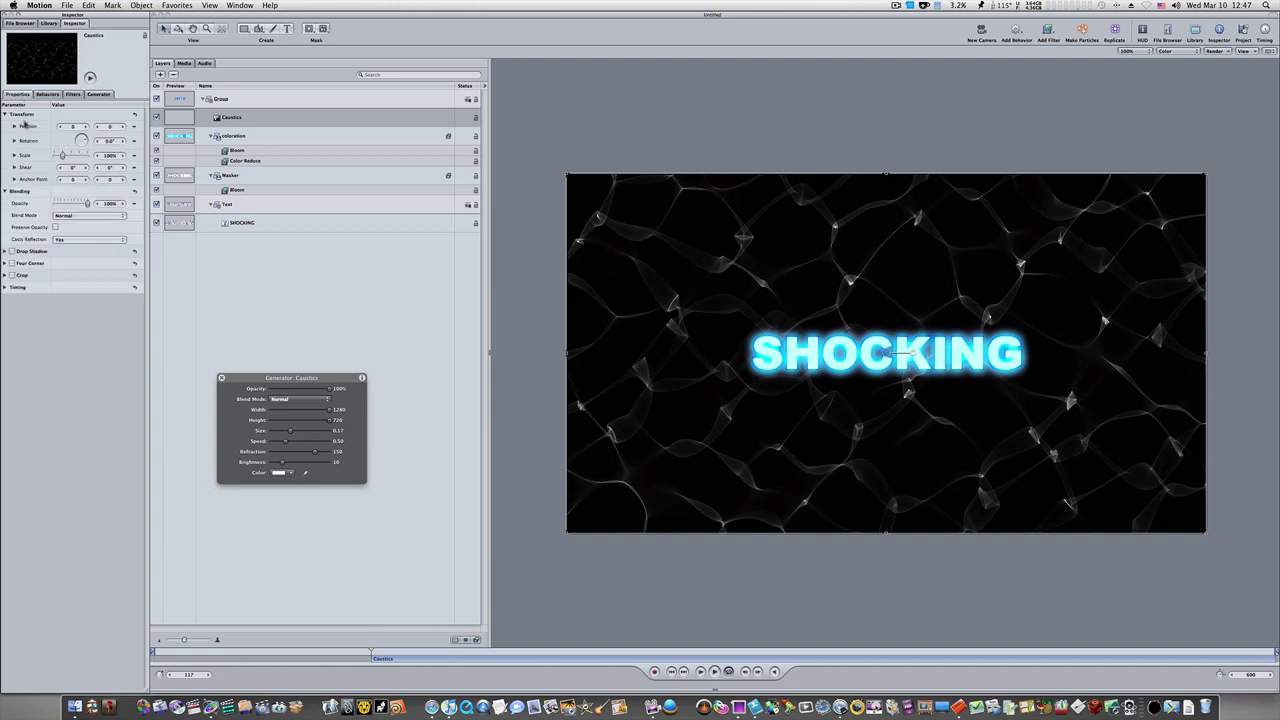
{"action": "left_click", "coordinate": [217, 119]}
{"action": "left_click", "coordinate": [97, 216]}
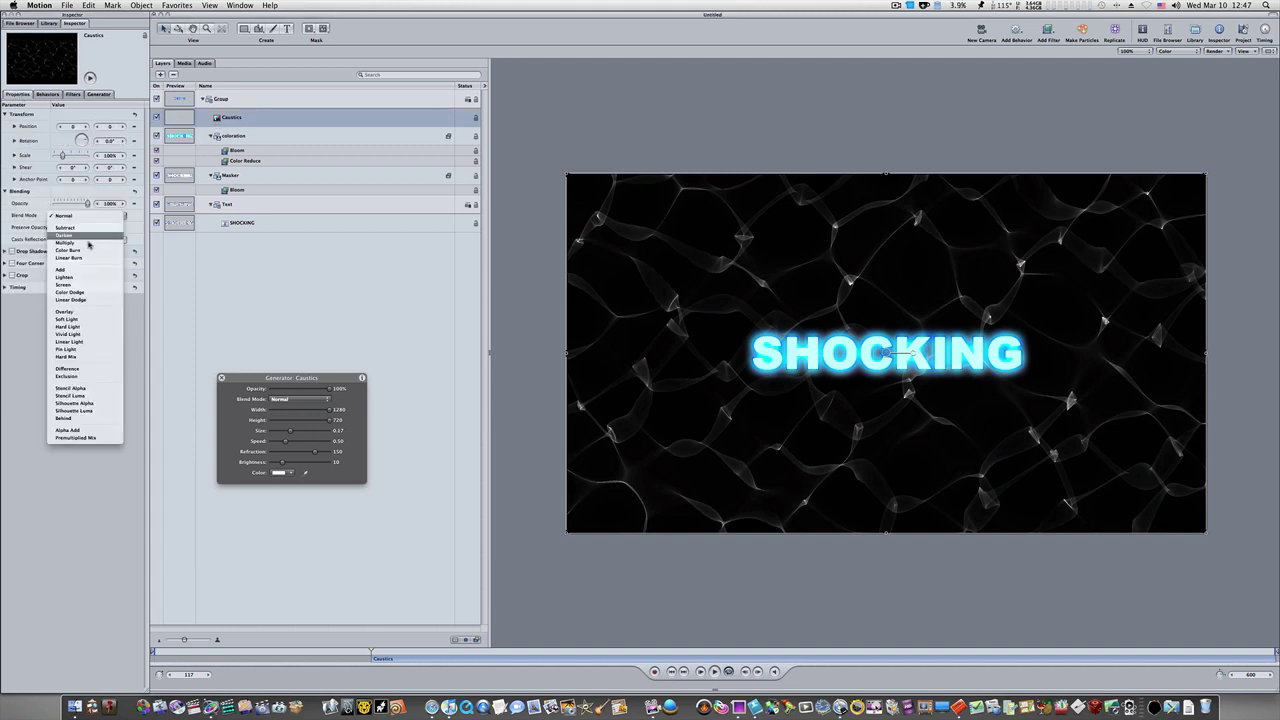
{"action": "left_click", "coordinate": [80, 270]}
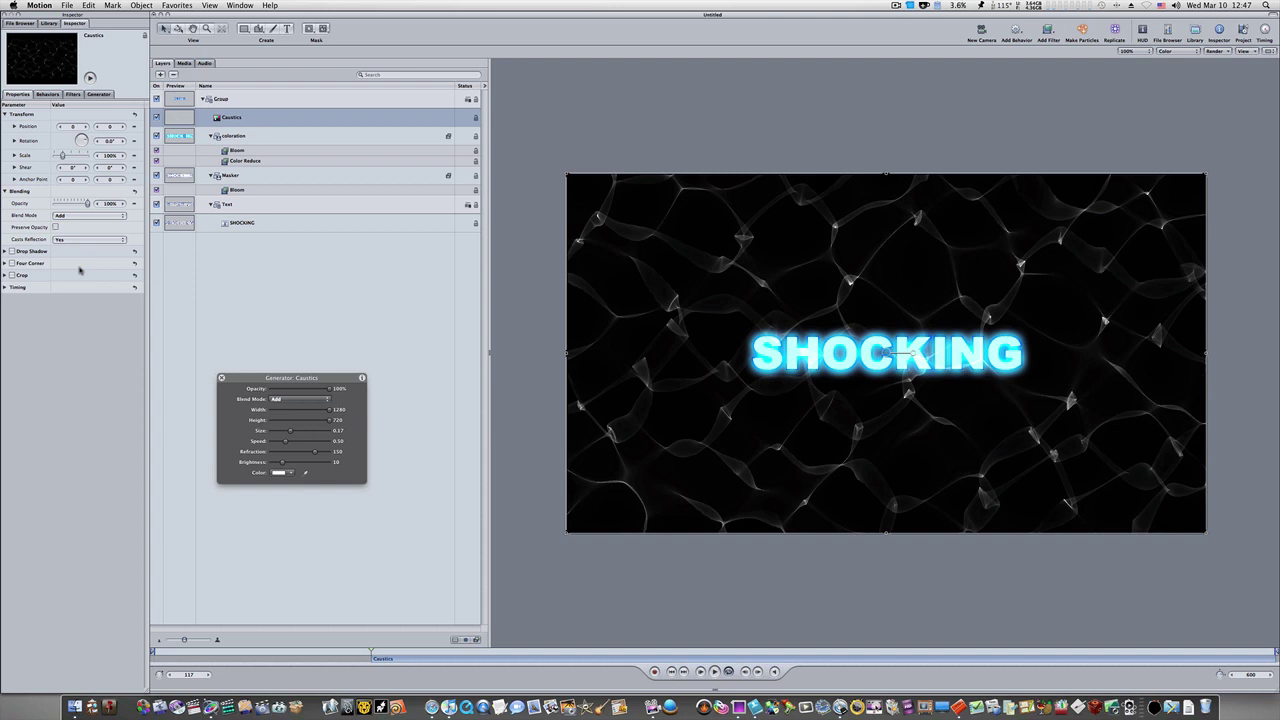
Step: Set the Caustics generator's size to 0.06 and its speed to 0.93
{"action": "left_click", "coordinate": [99, 94]}
{"action": "left_click", "coordinate": [110, 162]}
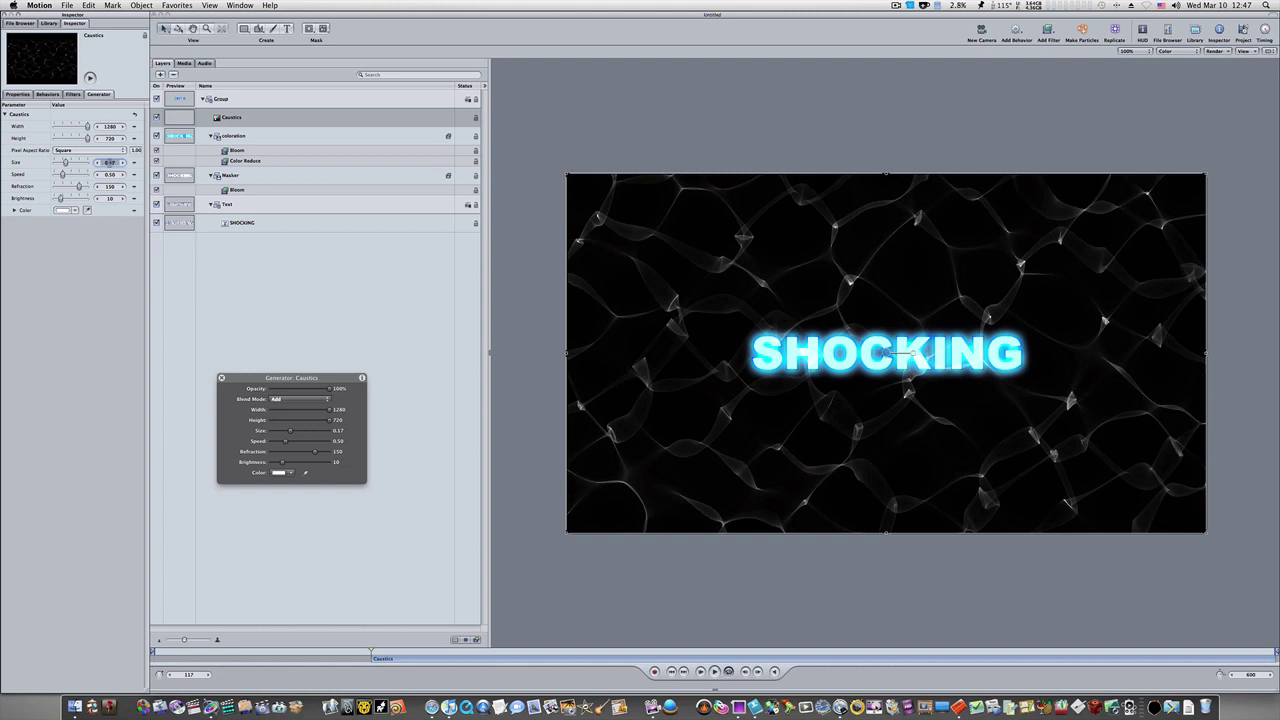
{"action": "type", "text": ".06"}
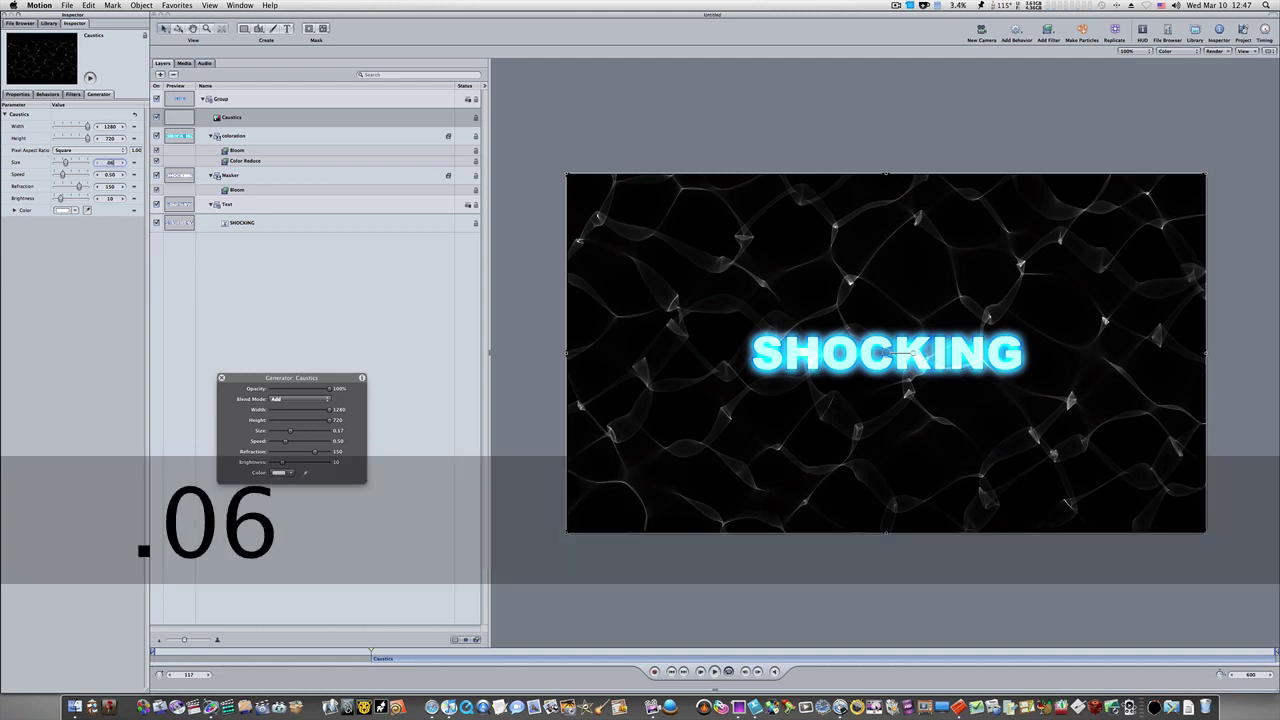
{"action": "key", "text": "Return"}
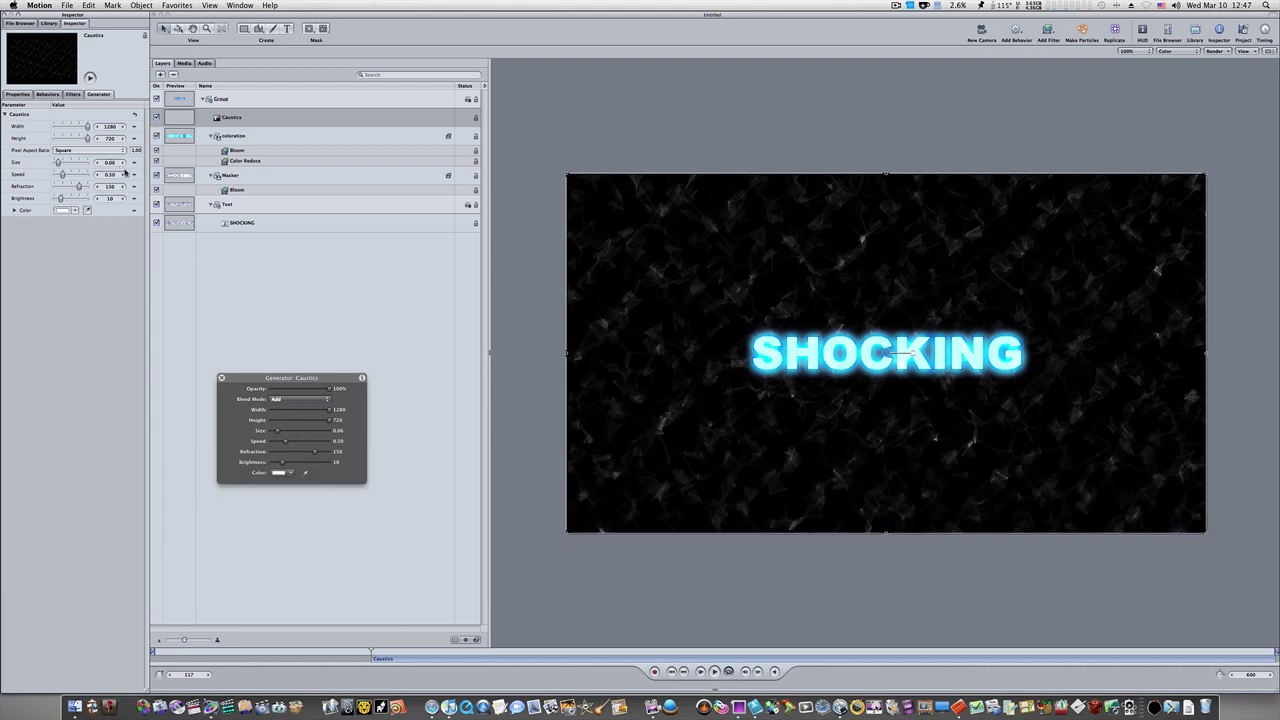
{"action": "key", "text": "Tab"}
{"action": "type", "text": ".93"}
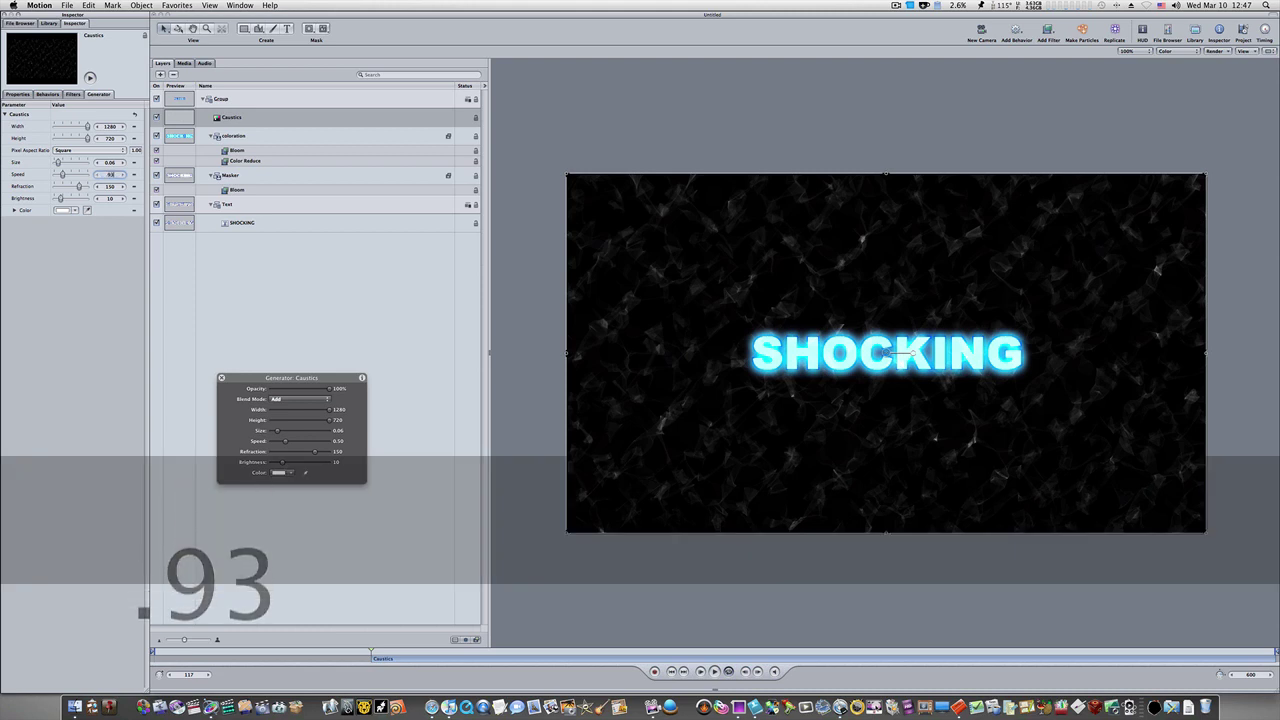
{"action": "key", "text": "Return"}
Step: Set the Caustics generator's refraction to 210 and its brightness to 50
{"action": "key", "text": "Tab"}
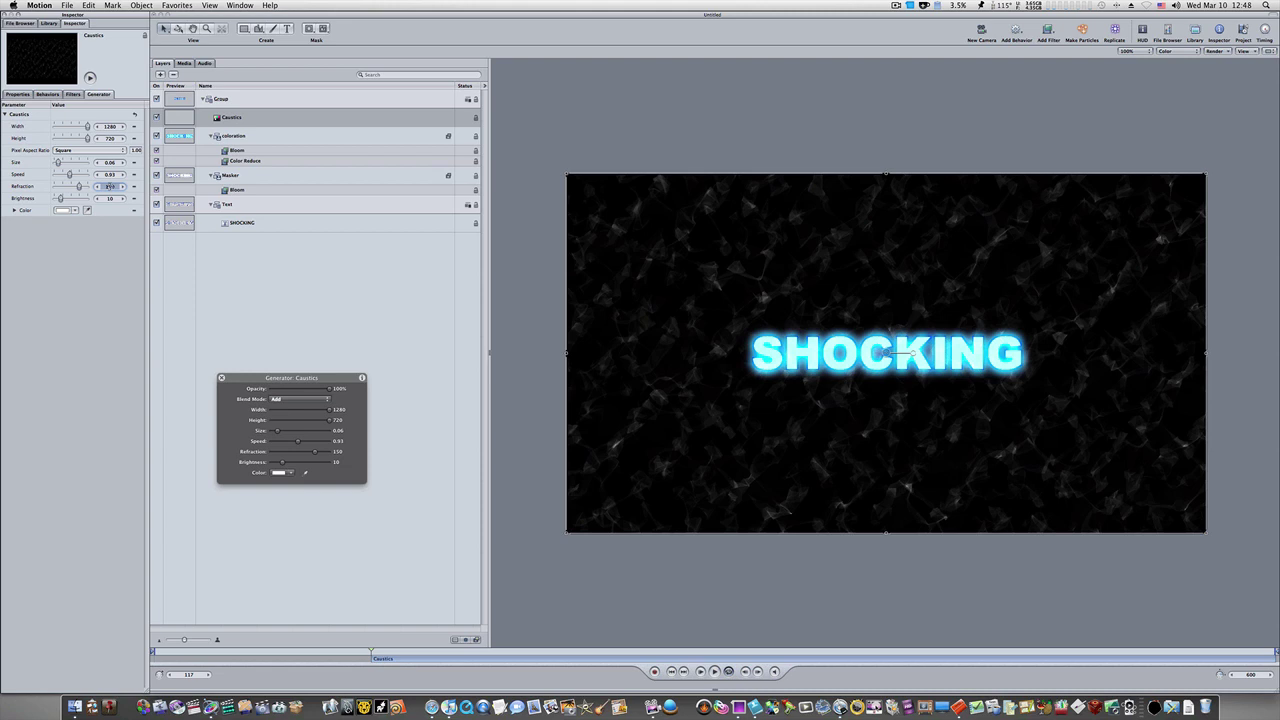
{"action": "type", "text": "210"}
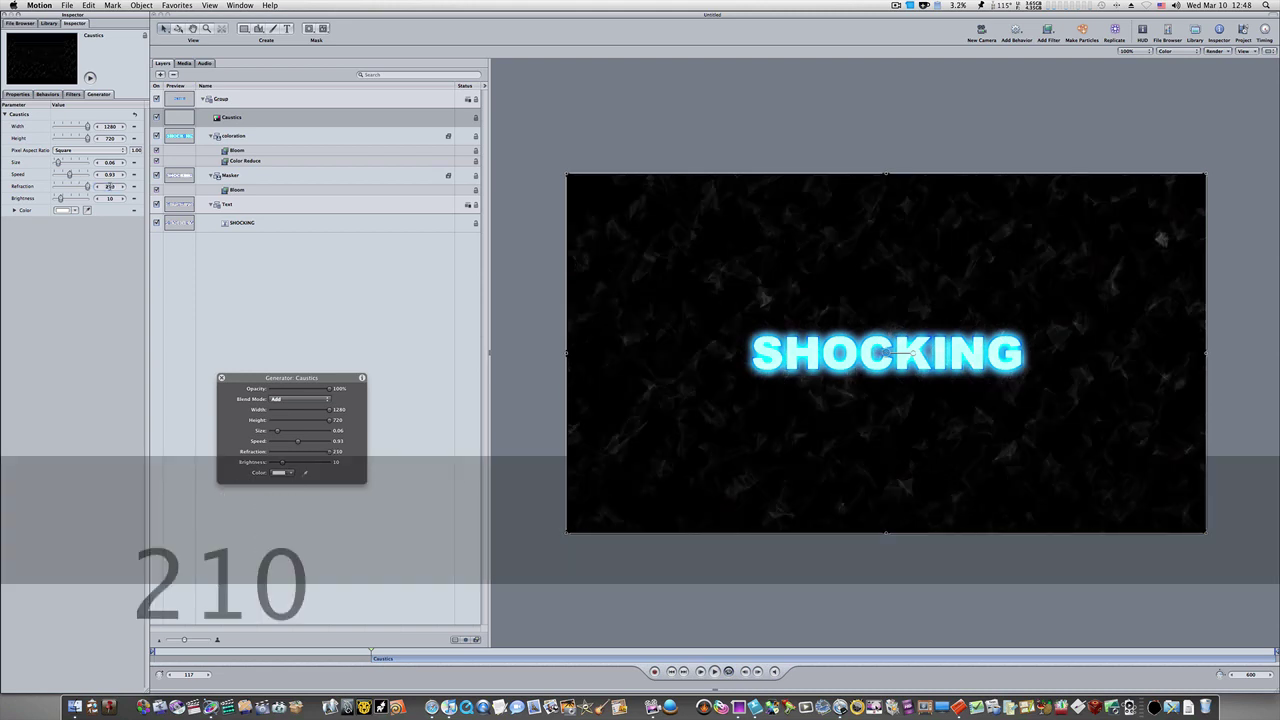
{"action": "key", "text": "Return"}
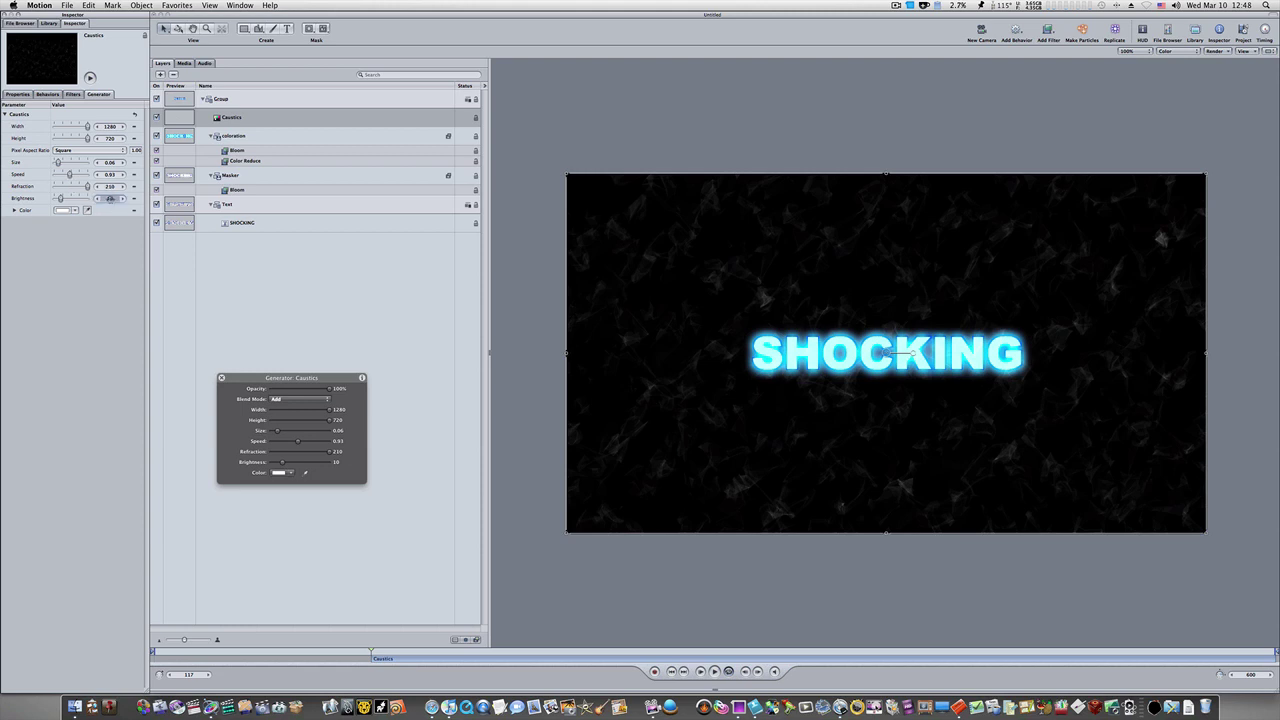
{"action": "type", "text": "50"}
{"action": "key", "text": "Return"}
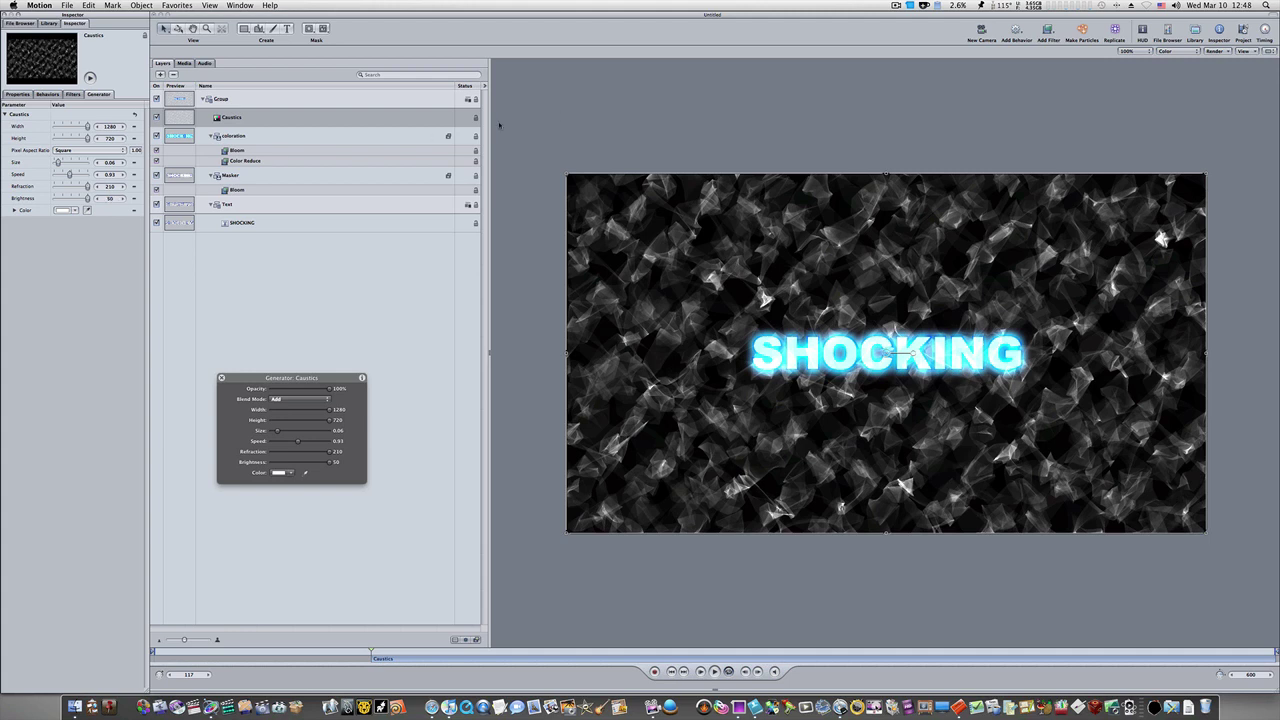
Step: Apply the Edge Work stylize filter to the Caustics layer
{"action": "left_click", "coordinate": [1047, 30]}
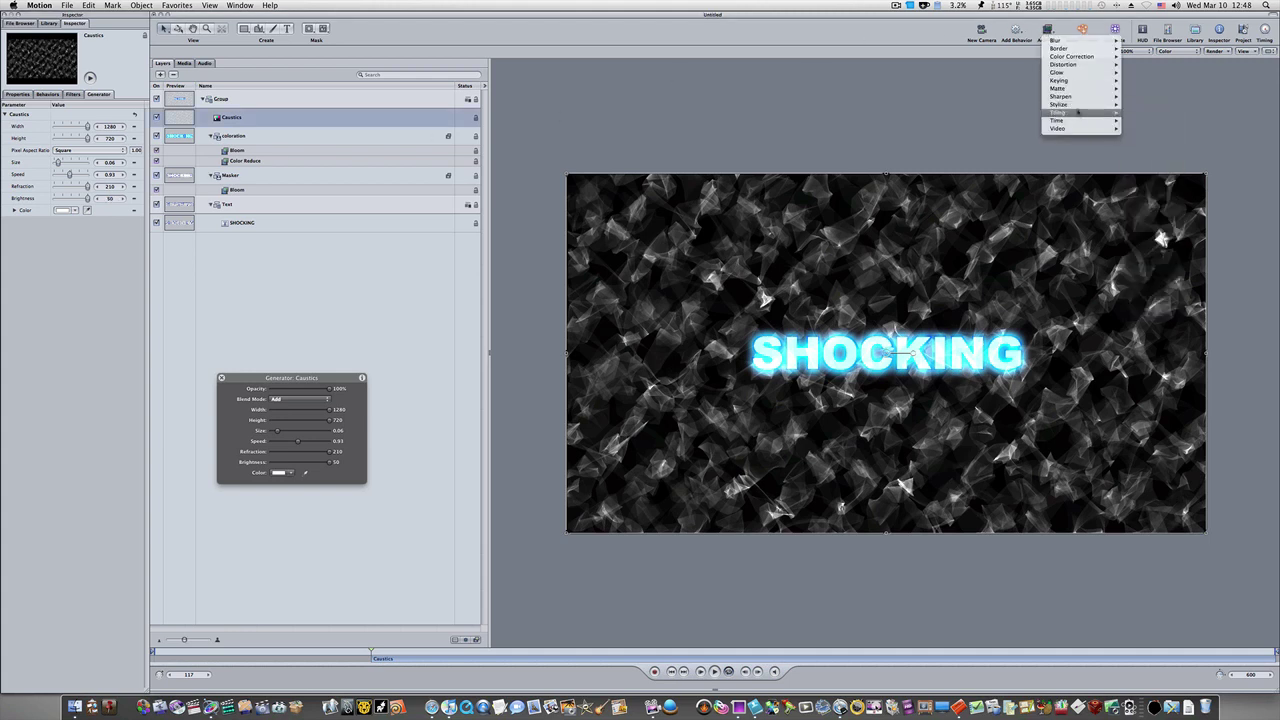
{"action": "mouse_move", "coordinate": [1078, 109]}
{"action": "left_click", "coordinate": [1142, 160]}
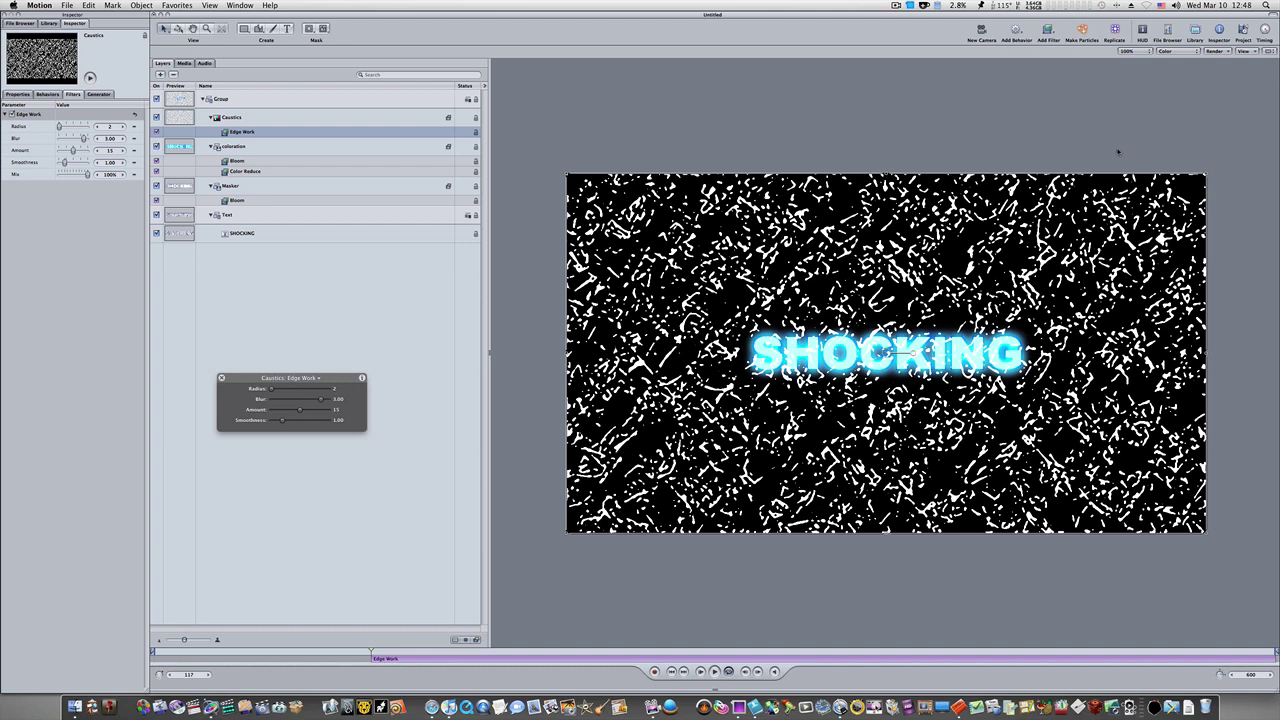
Step: Set the Edge Work filter's radius to 1, blur to 1.05 and amount to 13
{"action": "left_click_drag", "start_coordinate": [100, 128], "coordinate": [96, 128]}
{"action": "left_click", "coordinate": [108, 139]}
{"action": "type", "text": "2.75"}
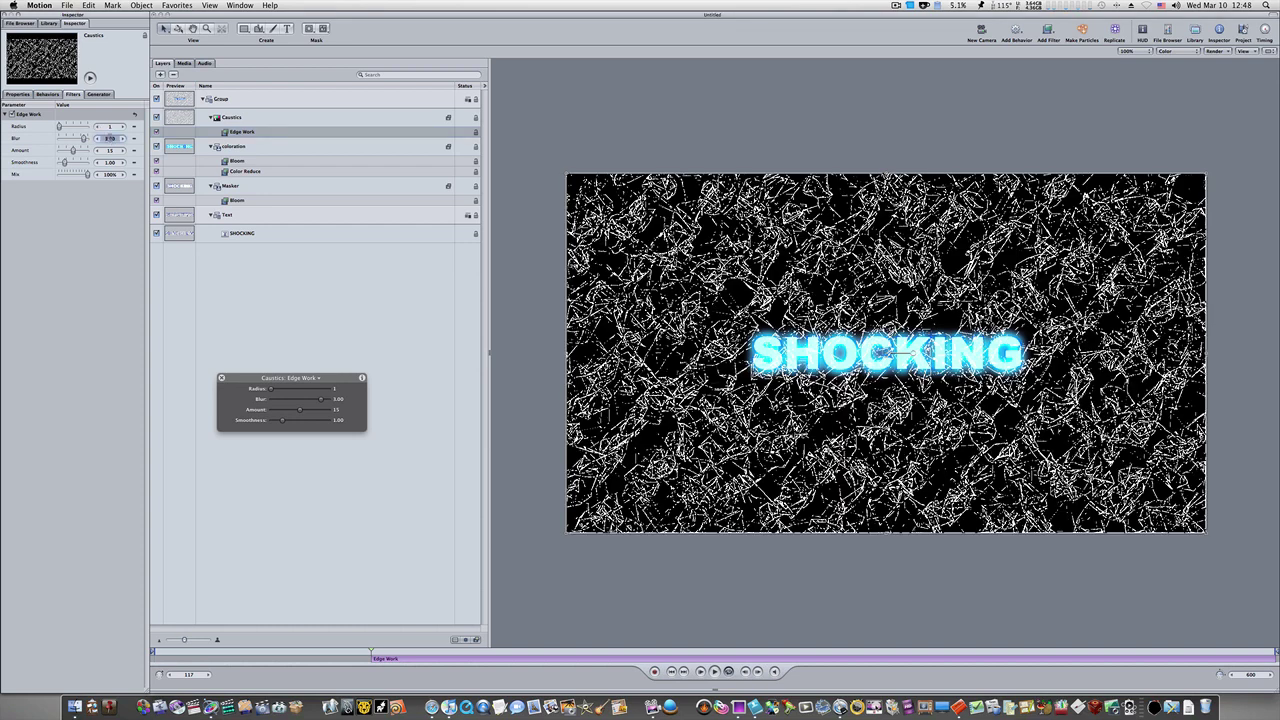
{"action": "key", "text": "Return"}
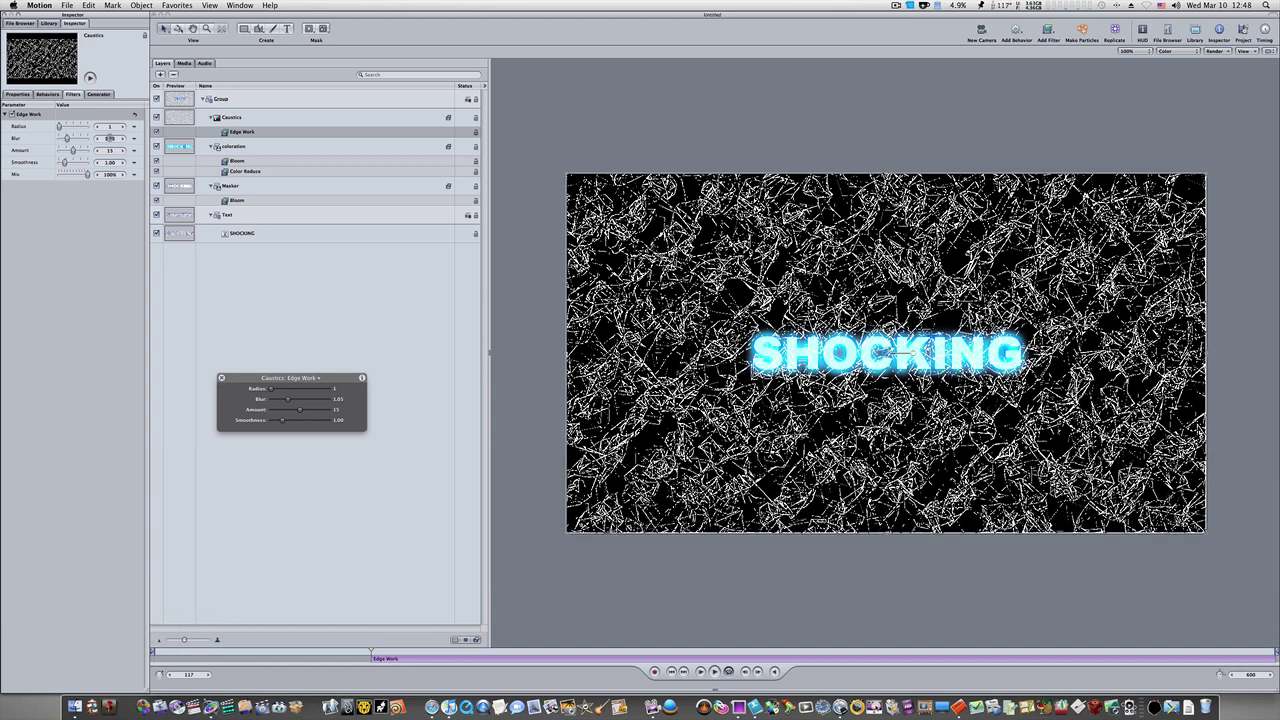
{"action": "left_click", "coordinate": [110, 150]}
{"action": "type", "text": "13"}
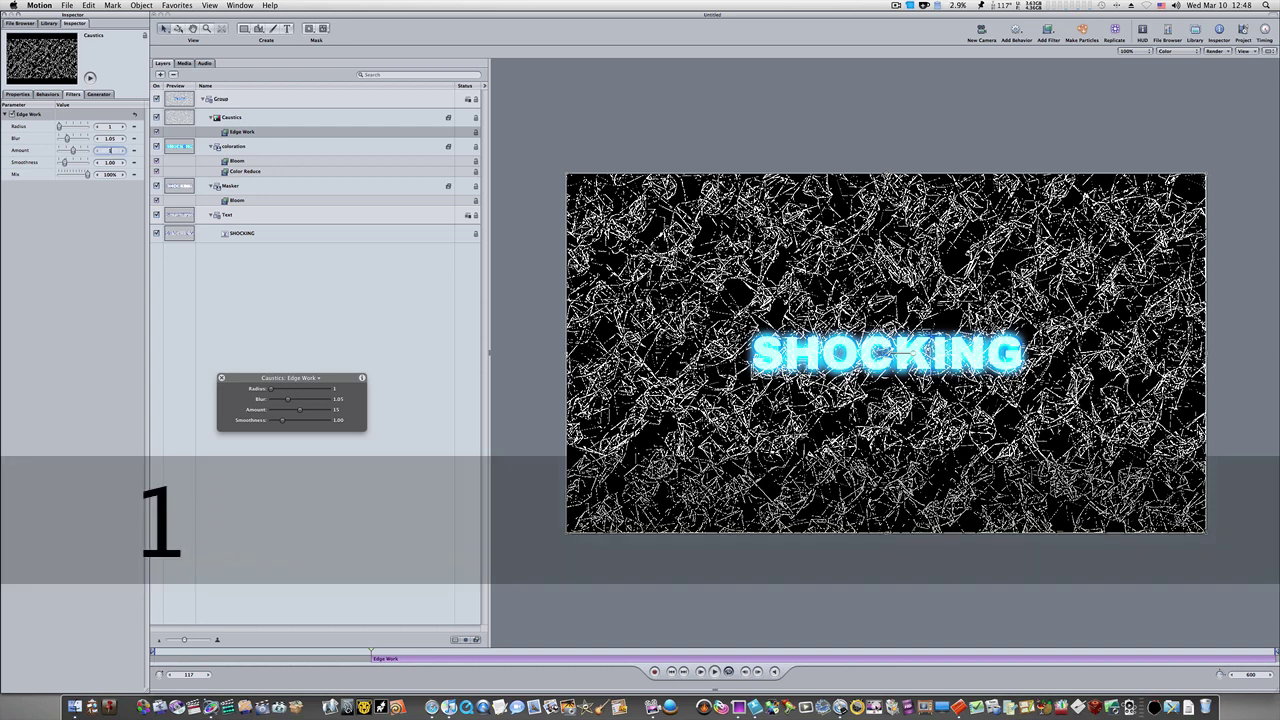
{"action": "key", "text": "Return"}
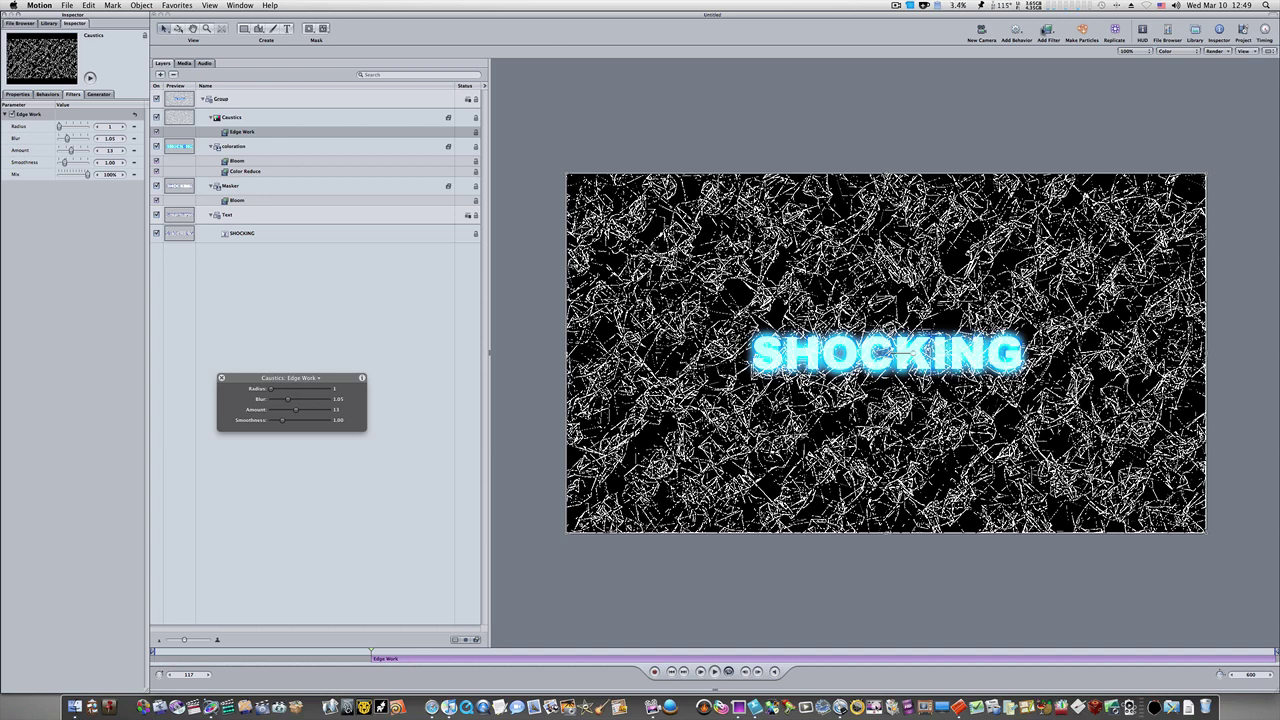
Step: Add a Bloom filter to the Caustics layer on top of Edge Work
{"action": "left_click", "coordinate": [1046, 31]}
{"action": "mouse_move", "coordinate": [1070, 72]}
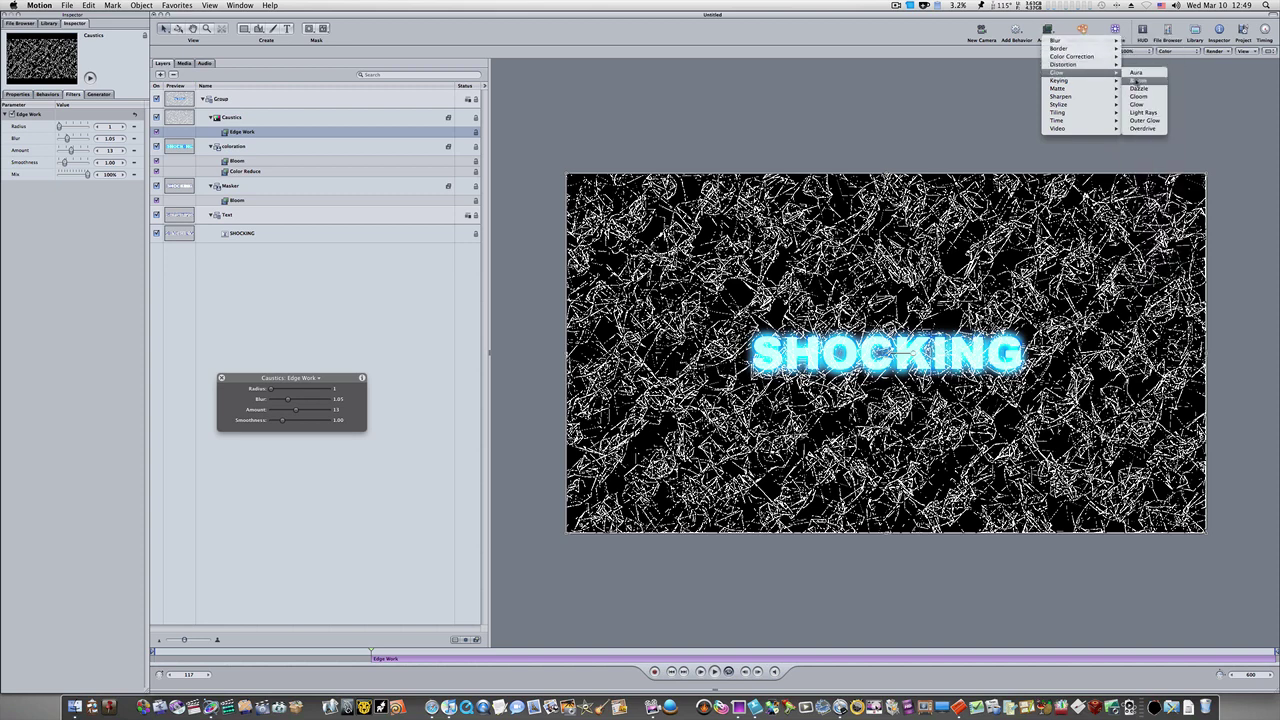
{"action": "left_click", "coordinate": [1138, 80]}
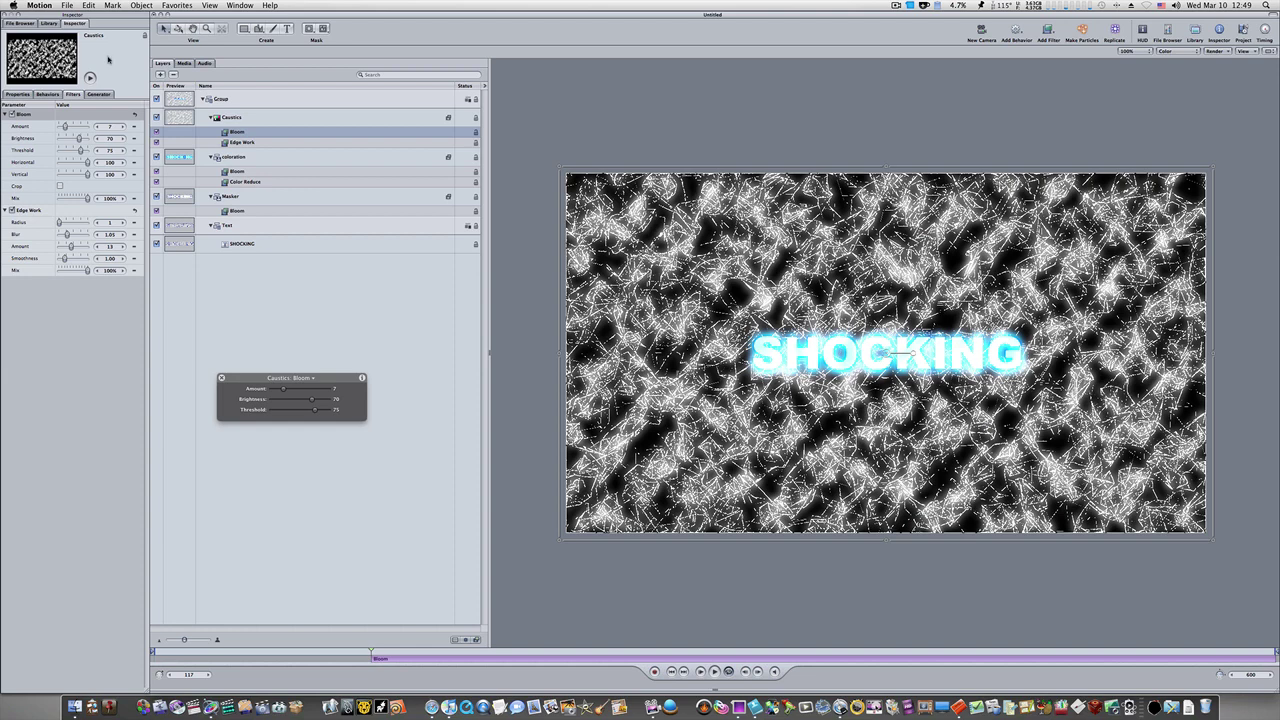
Step: Set the Caustics layer's Bloom amount to 2 and brightness to 60
{"action": "left_click", "coordinate": [110, 126]}
{"action": "type", "text": "2"}
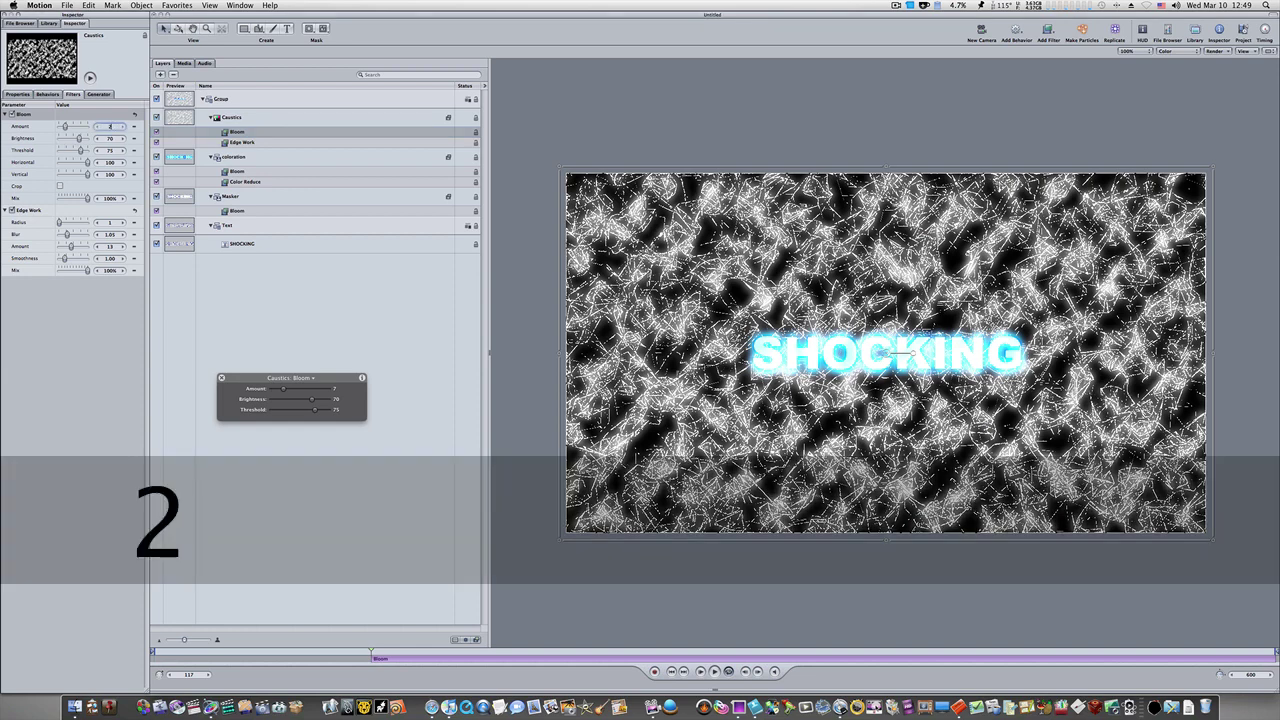
{"action": "key", "text": "Return"}
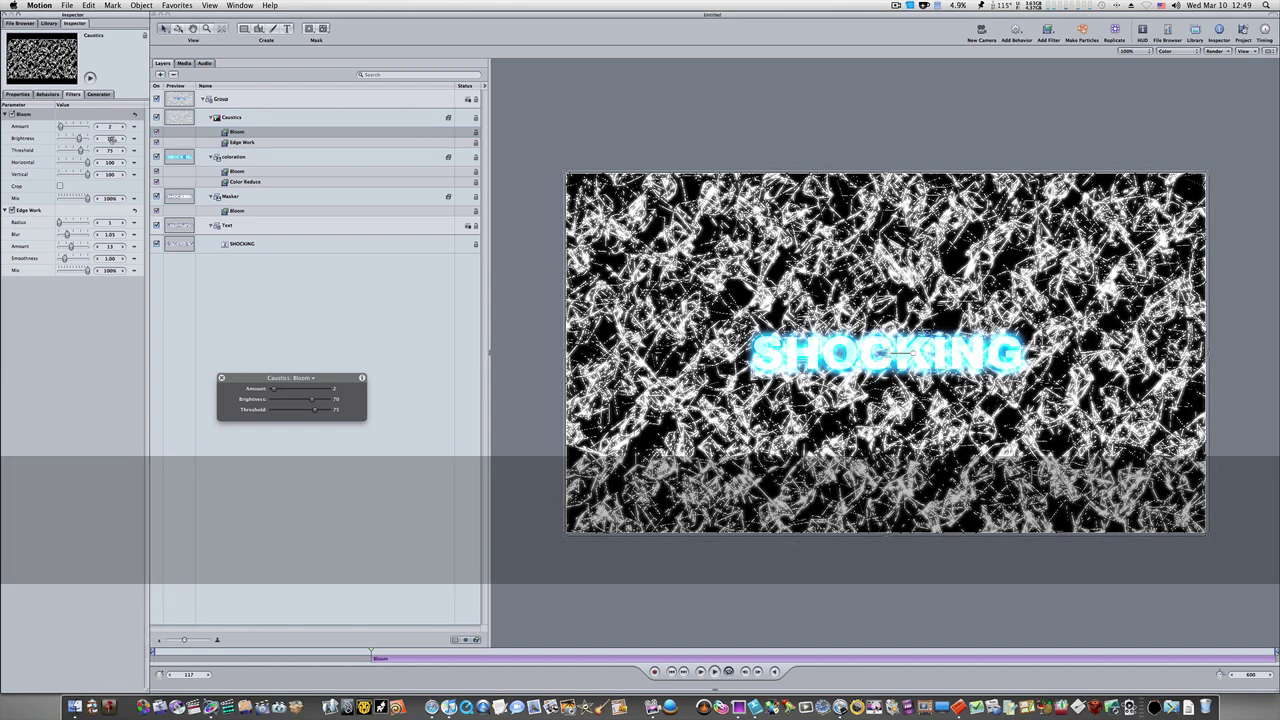
{"action": "left_click", "coordinate": [110, 138]}
{"action": "type", "text": "60"}
{"action": "key", "text": "Return"}
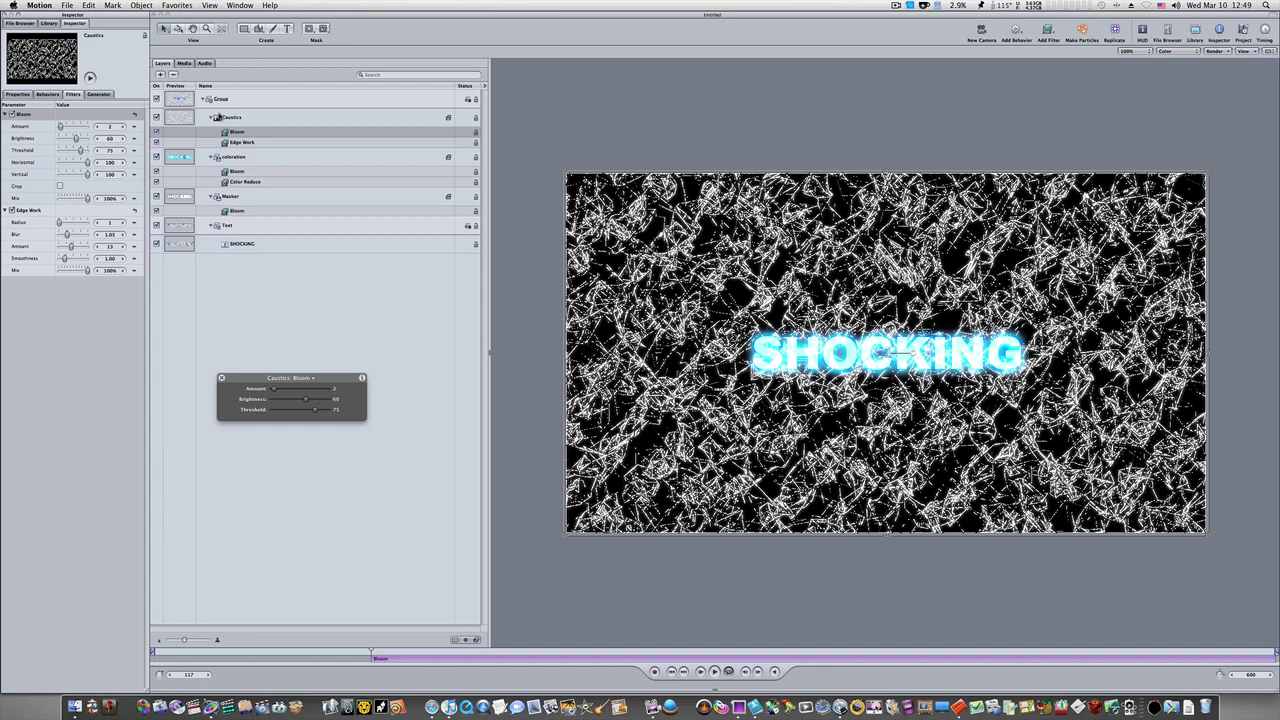
Step: Add an image mask to the Caustics layer and set its source channel to Luminance
{"action": "left_click", "coordinate": [216, 119]}
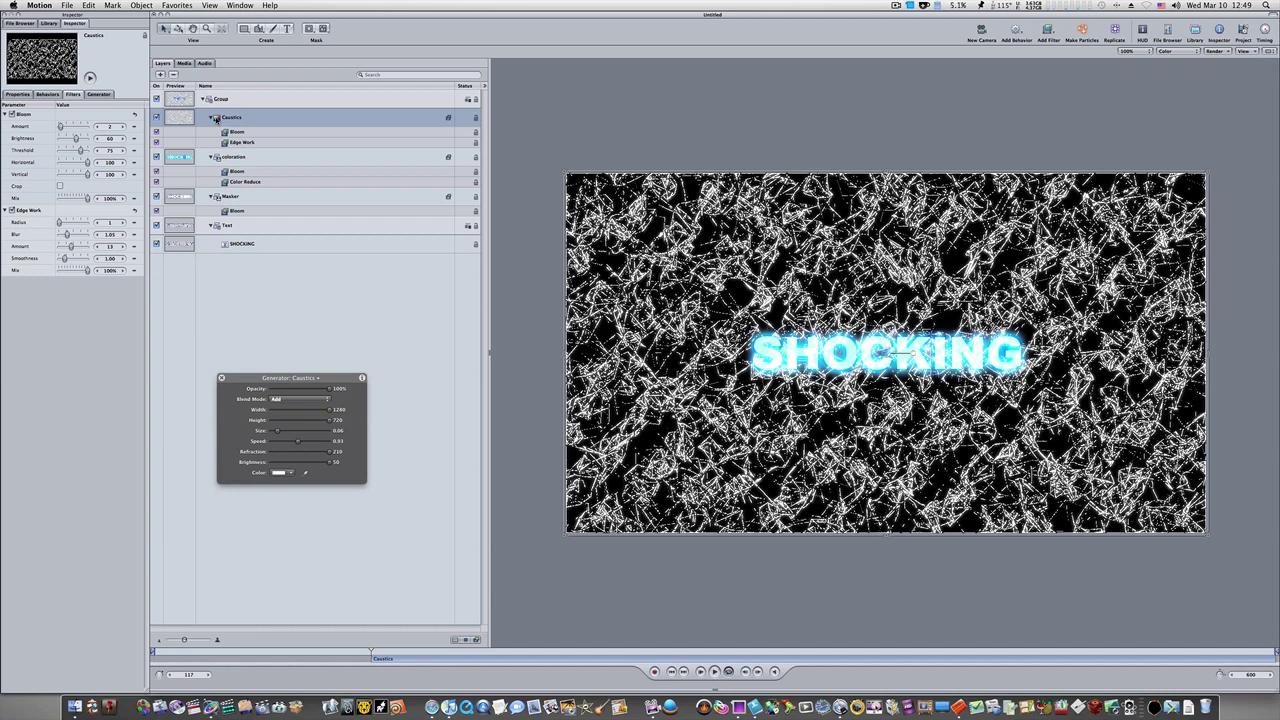
{"action": "key", "text": "shift+m"}
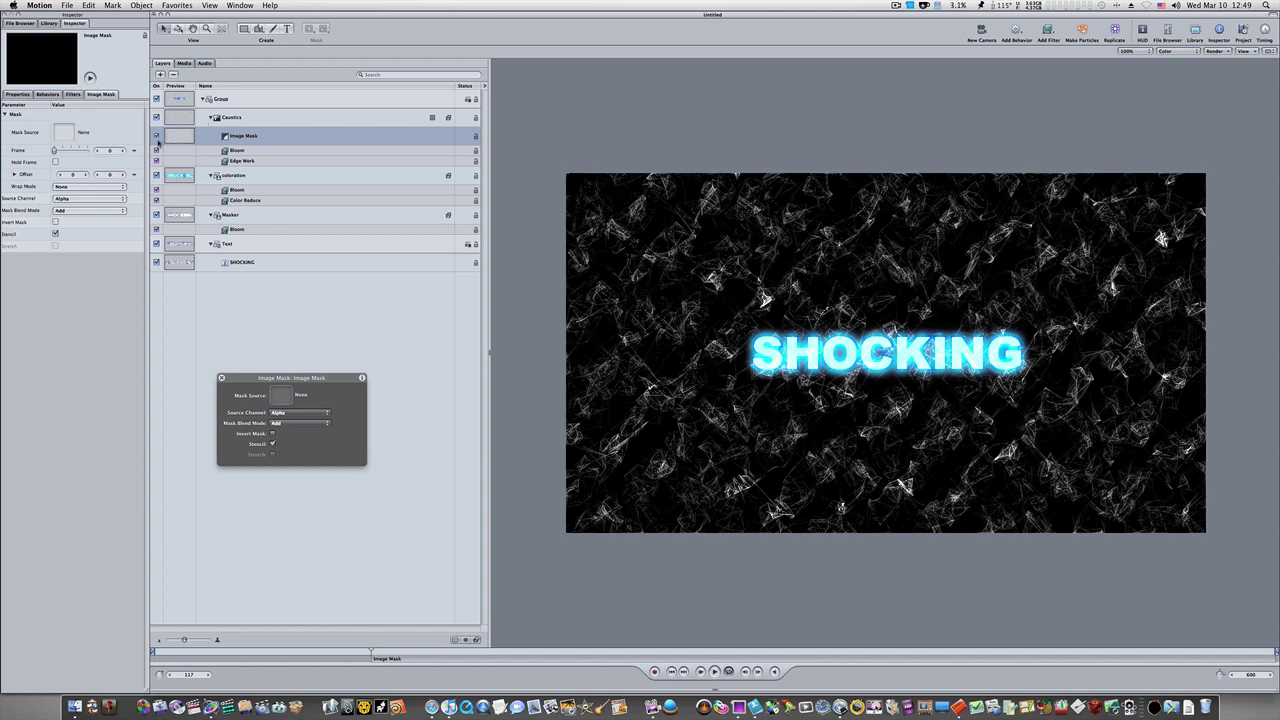
{"action": "left_click", "coordinate": [75, 197]}
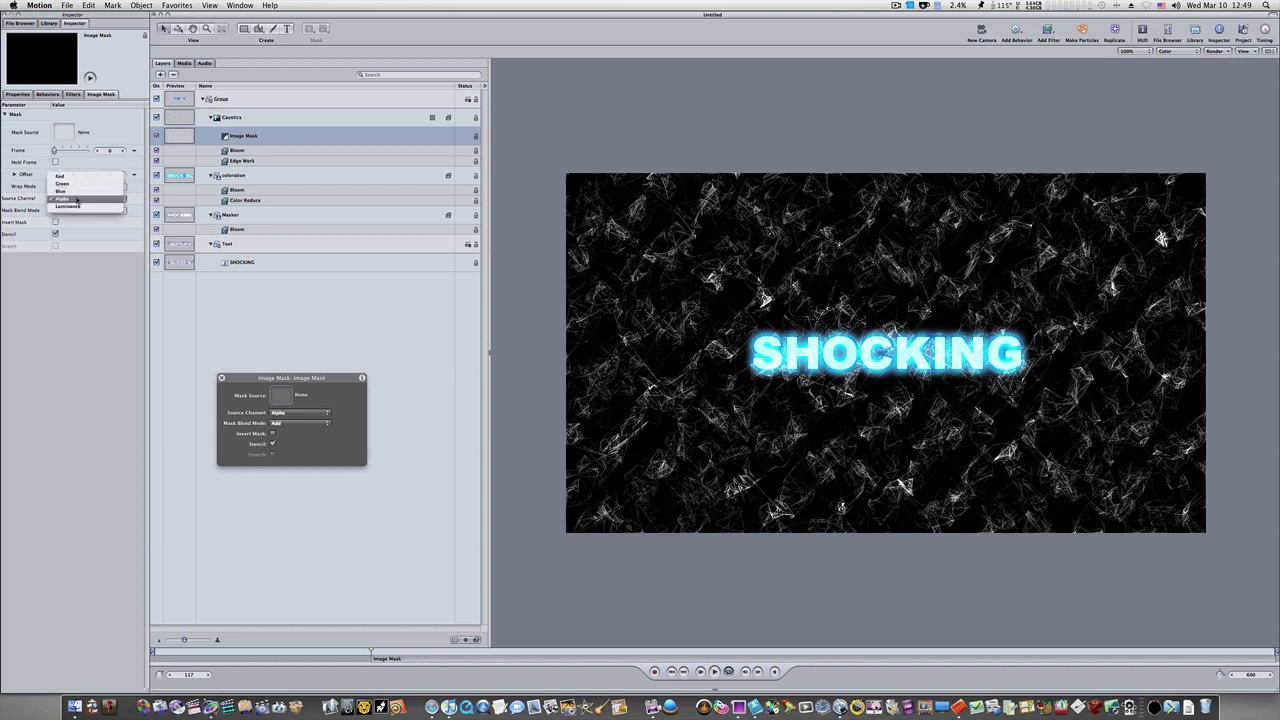
{"action": "left_click", "coordinate": [78, 207]}
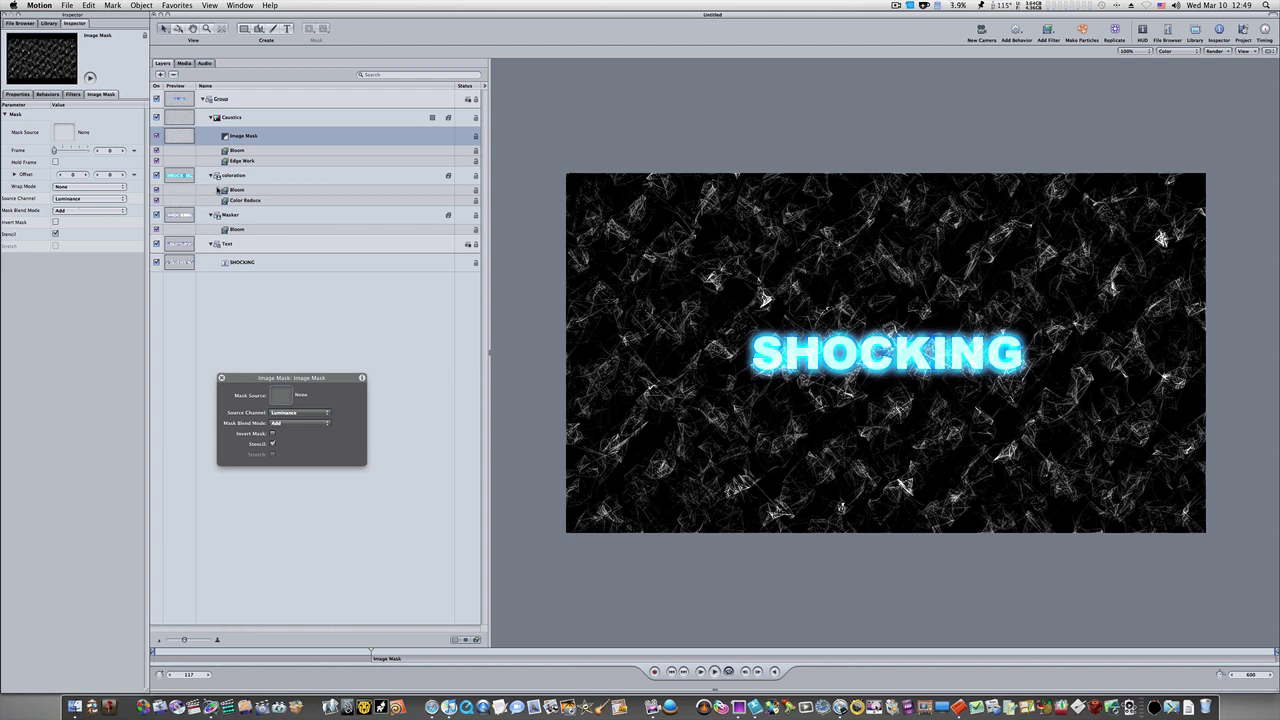
Step: Assign the Masker layer as the mask source of the Caustics layer's image mask
{"action": "left_click_drag", "start_coordinate": [218, 217], "coordinate": [66, 135]}
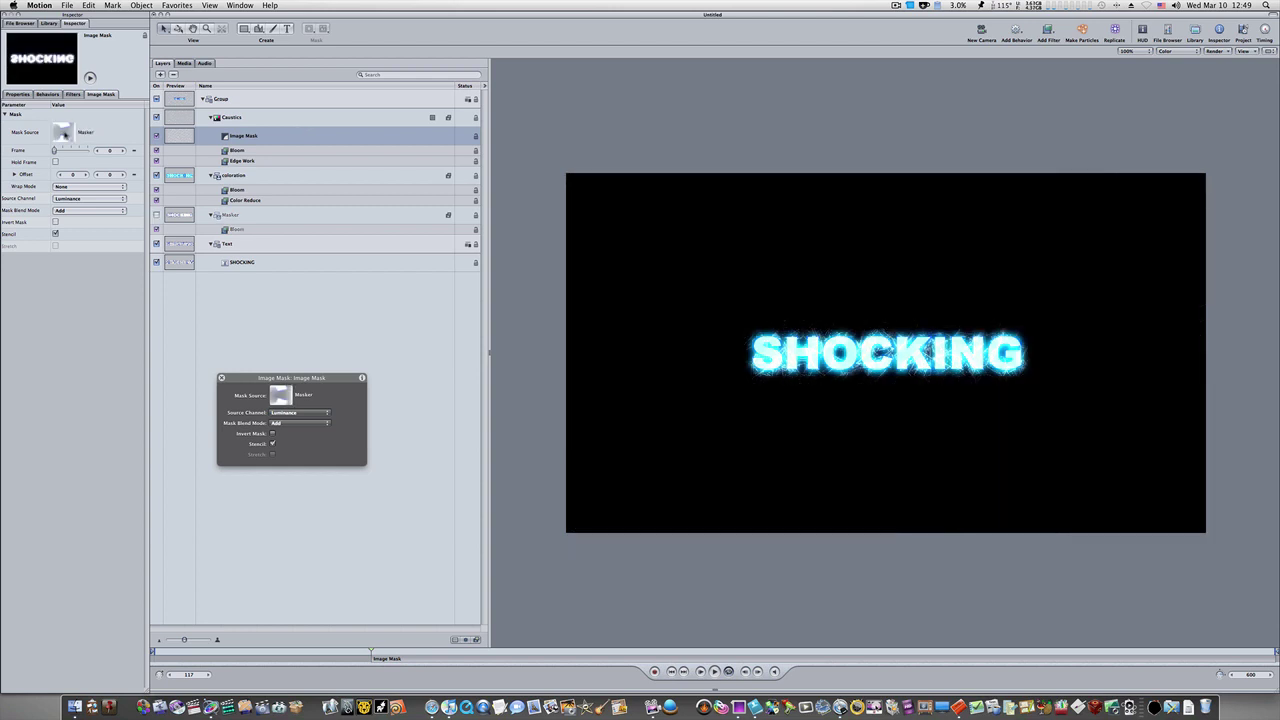
Step: Limit the play range to start at about frame 117 and end at about frame 436, and play the animation
{"action": "left_click", "coordinate": [714, 672]}
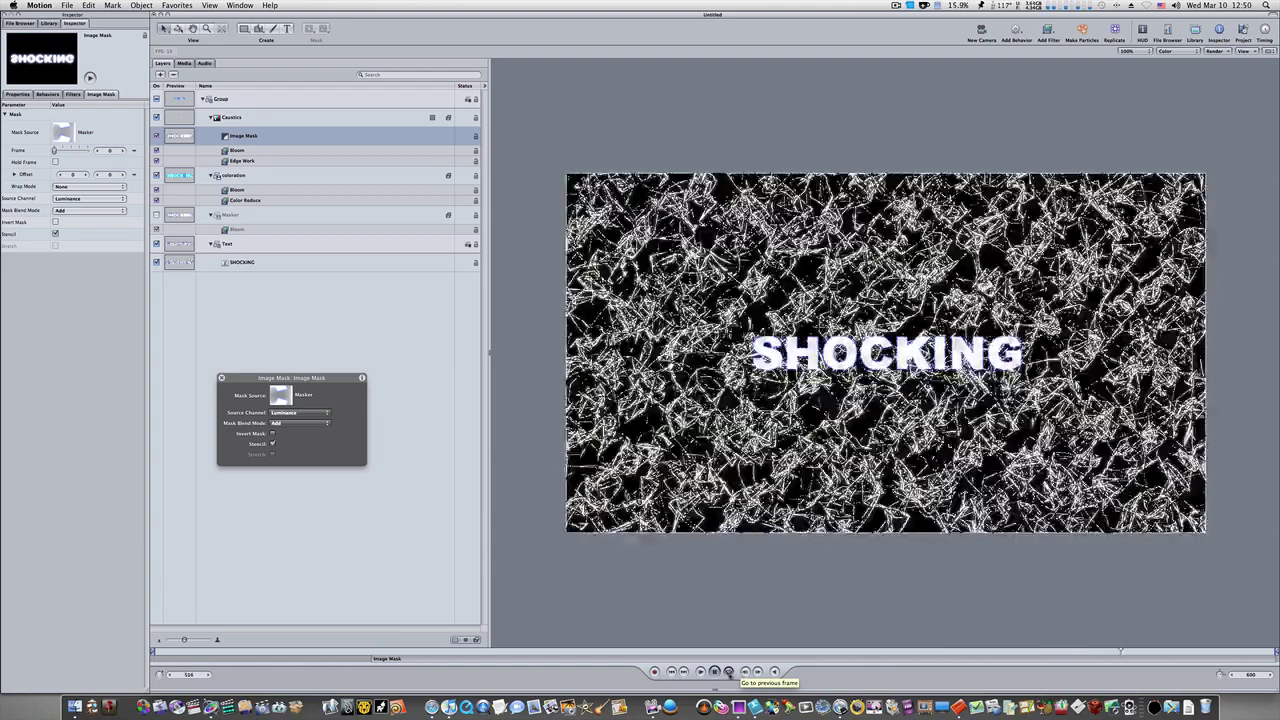
{"action": "left_click", "coordinate": [374, 652]}
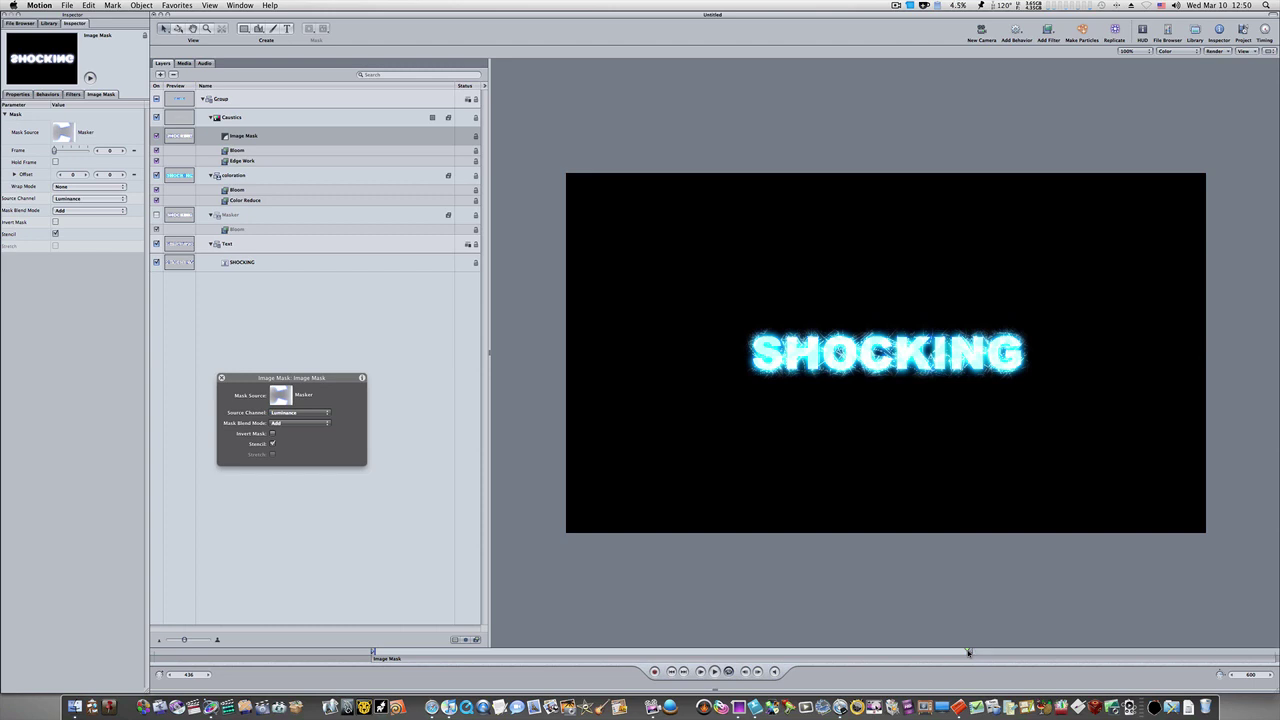
{"action": "key", "text": "space"}
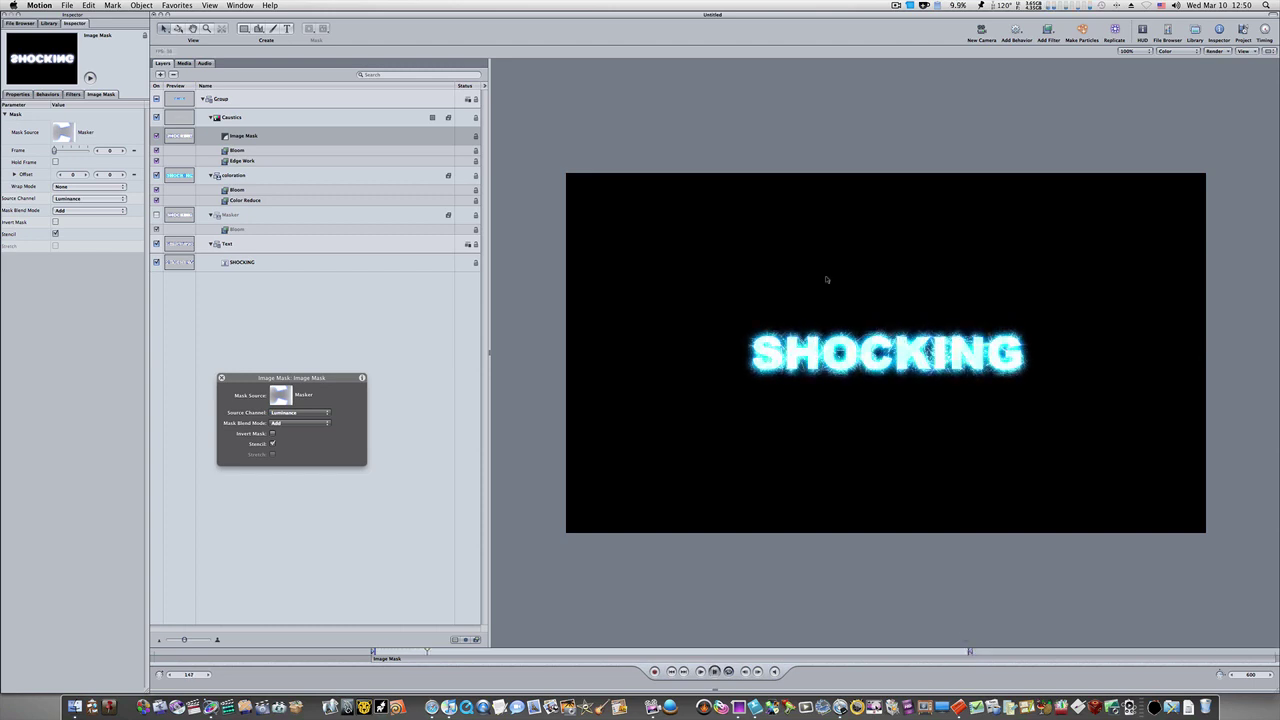
Step: Collapse the main group in the layer list and rename it "shocking text"
{"action": "left_click", "coordinate": [204, 99]}
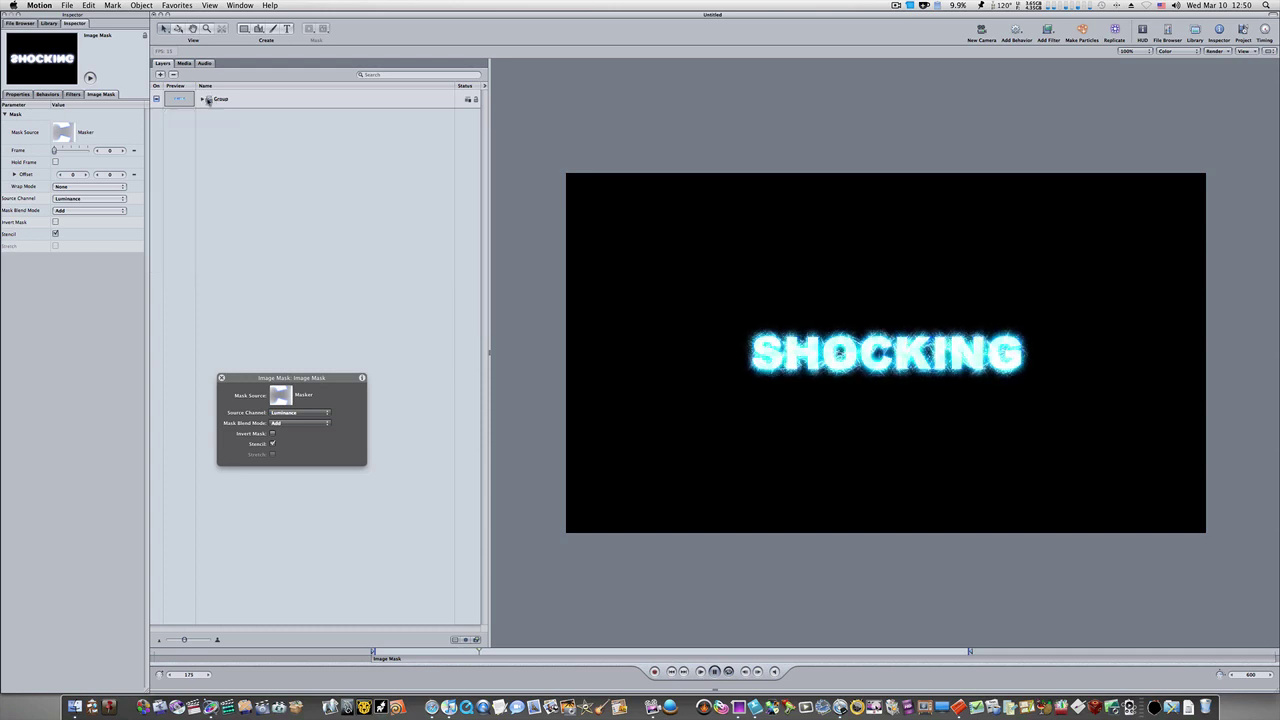
{"action": "left_click", "coordinate": [222, 99]}
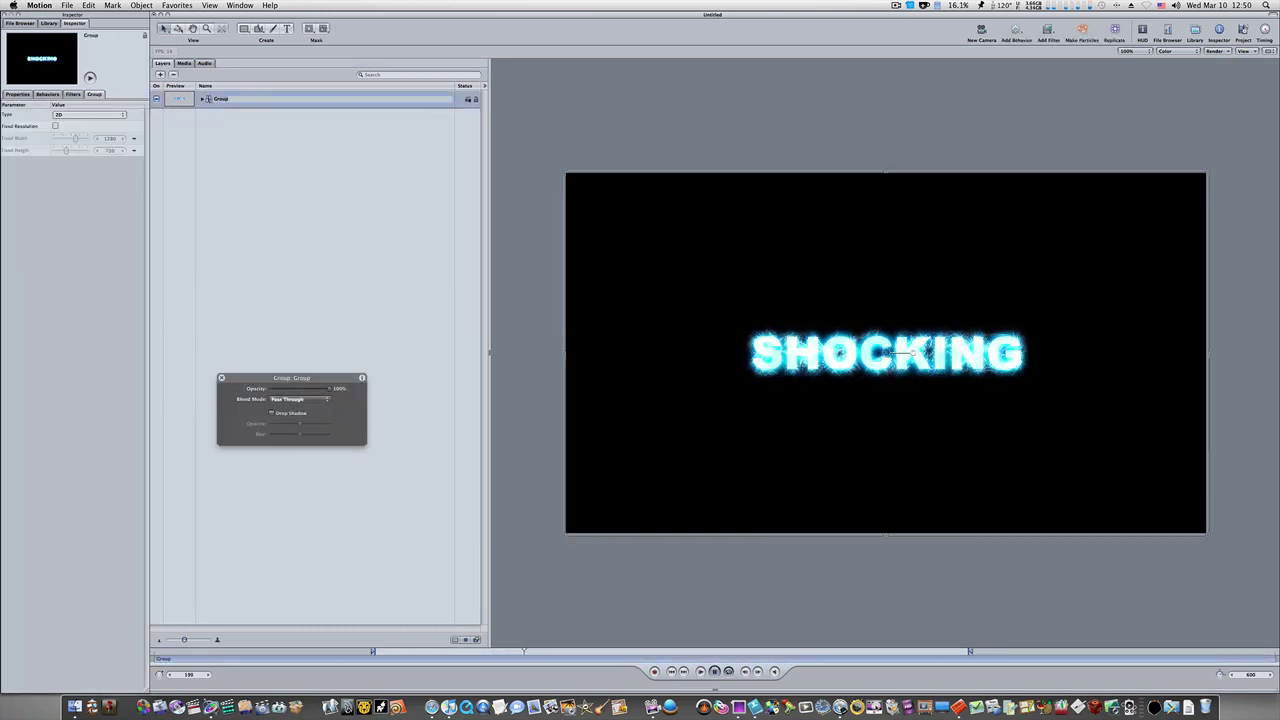
{"action": "type", "text": "sho"}
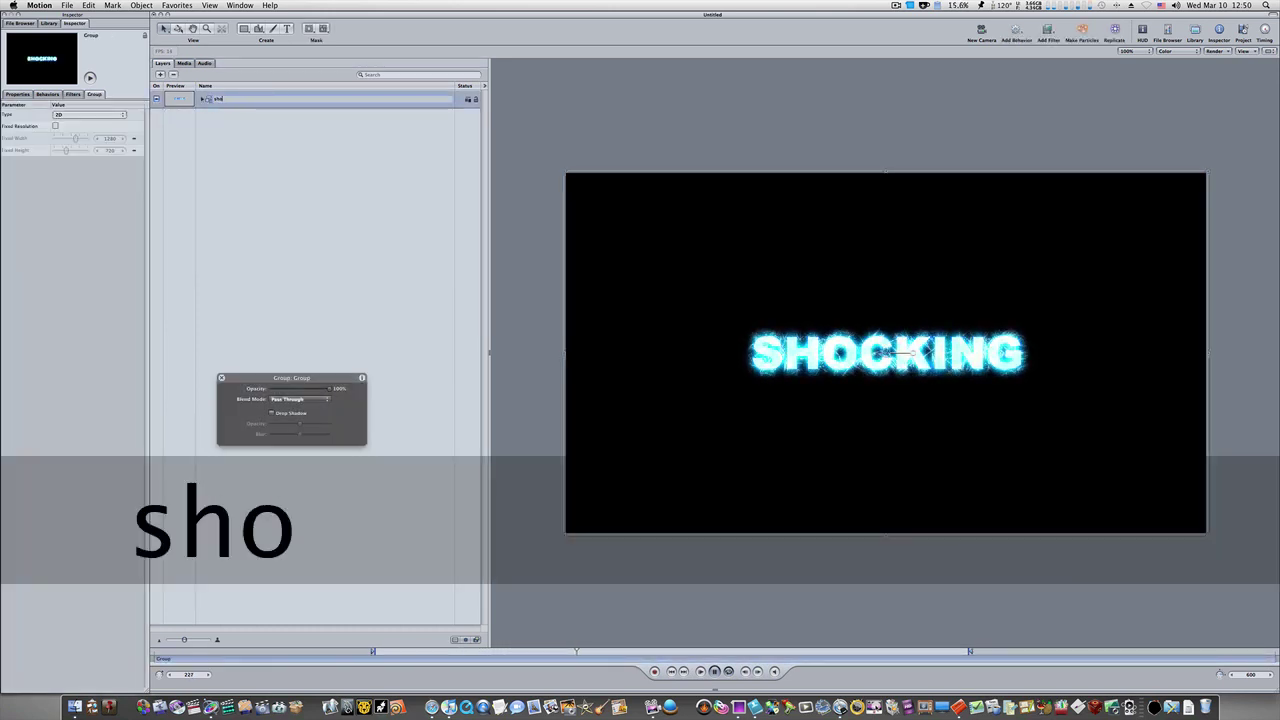
{"action": "type", "text": "cking text"}
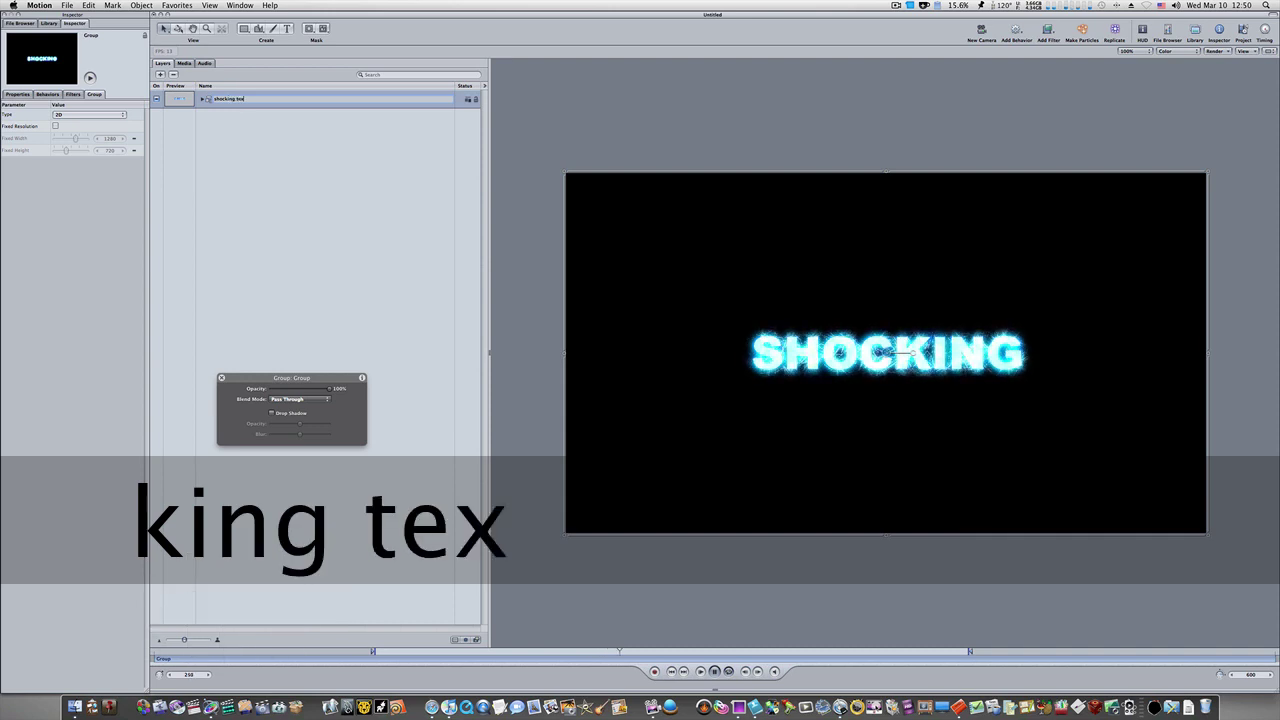
{"action": "left_click", "coordinate": [231, 110]}
Step: Scale the shocking text group up to about 170%
{"action": "left_click", "coordinate": [240, 101]}
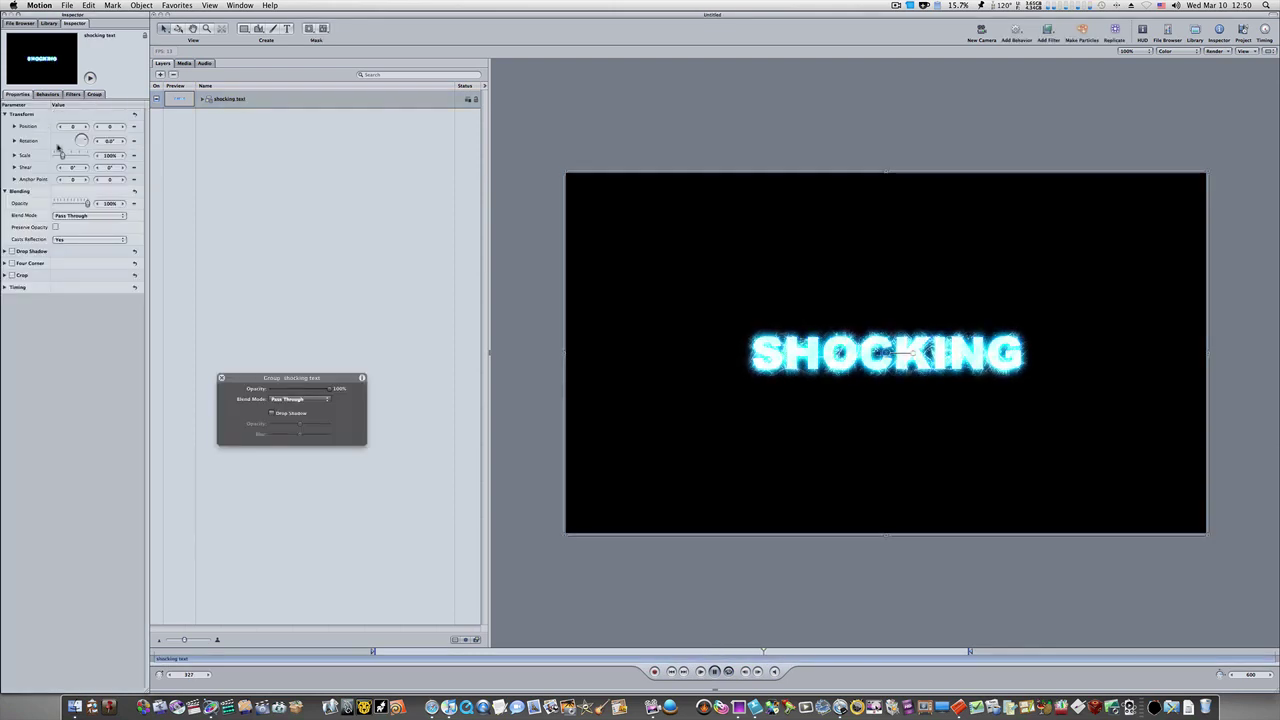
{"action": "left_click_drag", "start_coordinate": [62, 155], "coordinate": [69, 156]}
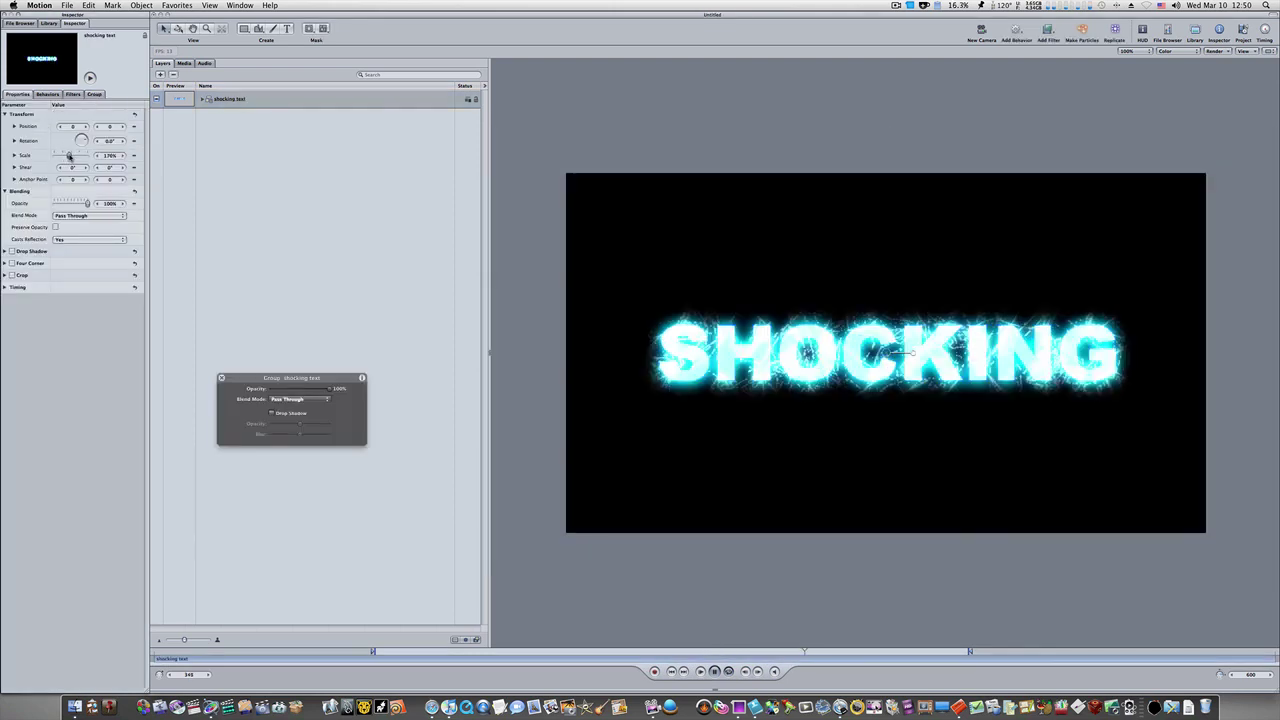